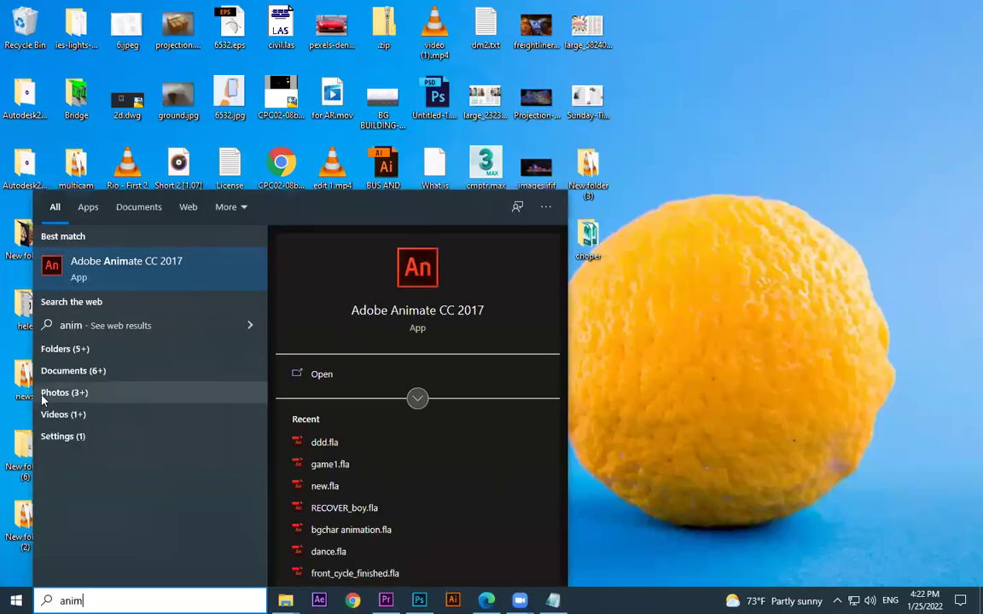
- Launch Adobe Animate CC 2017 and create a new ActionScript 3.0 document
click(203, 260)
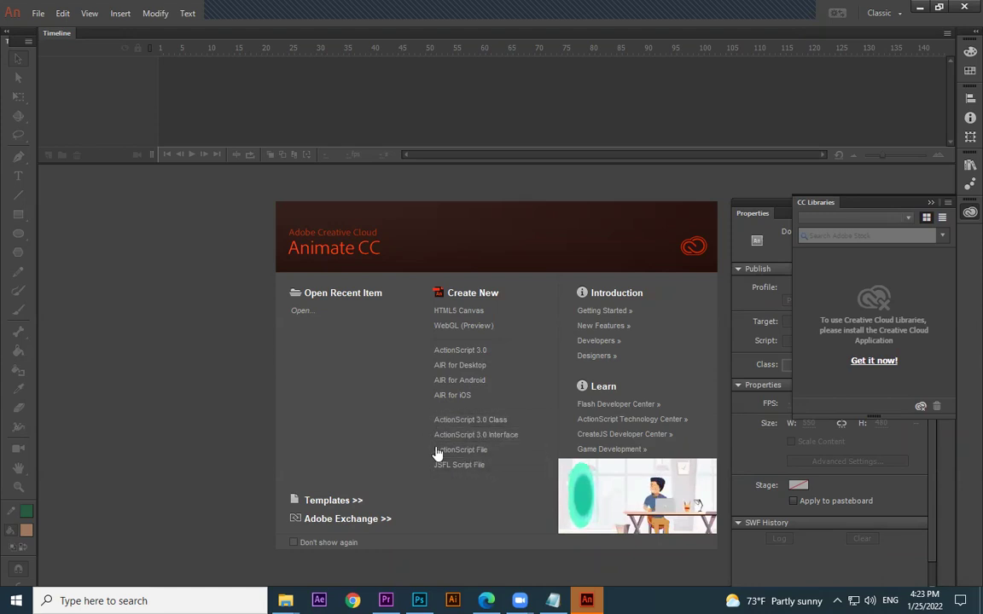
click(463, 356)
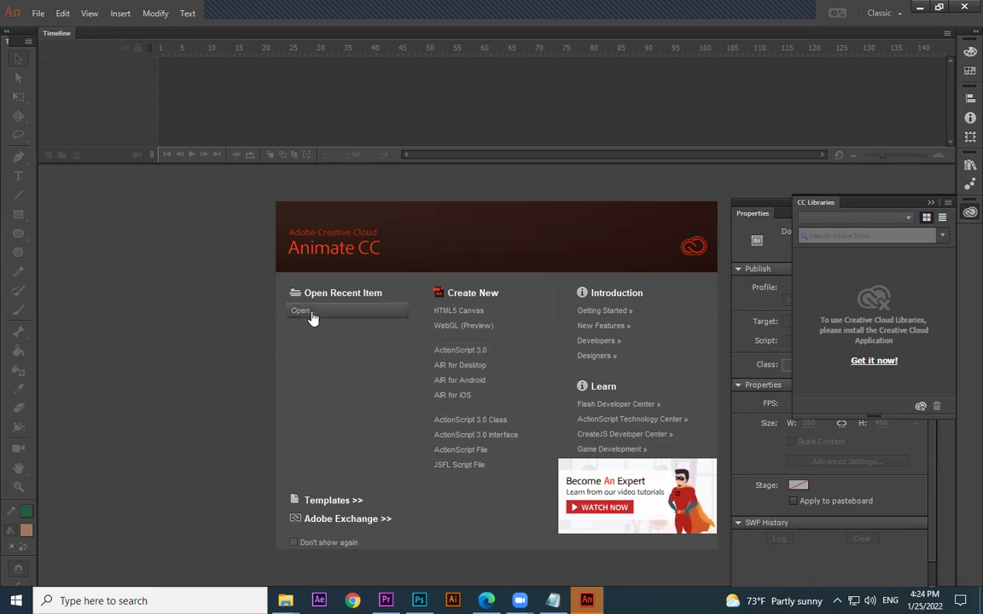
click(487, 350)
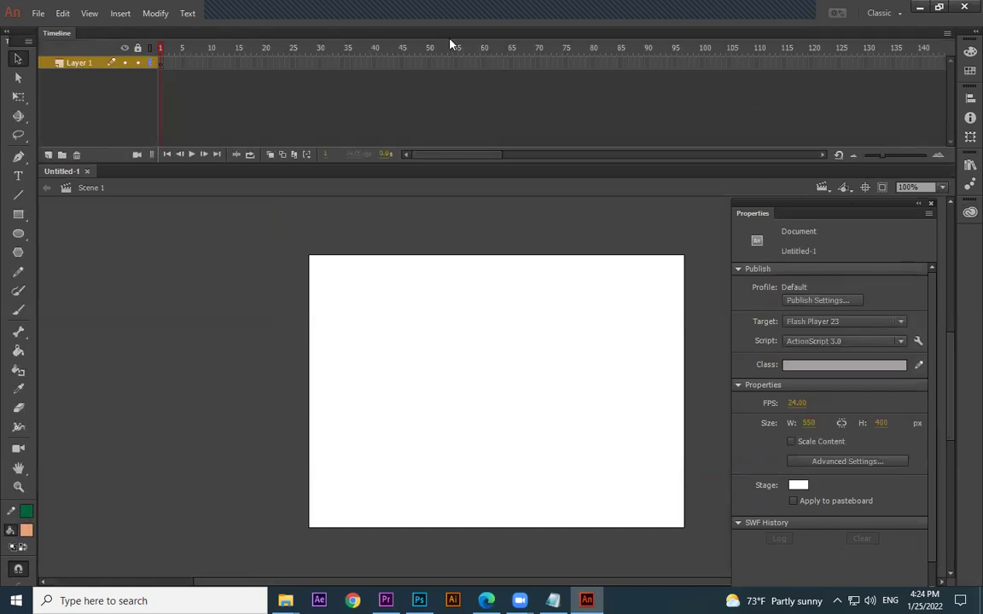
- Try out the Animator, Classic, Debug, Designer, Developer and Essentials workspaces one after another
click(899, 14)
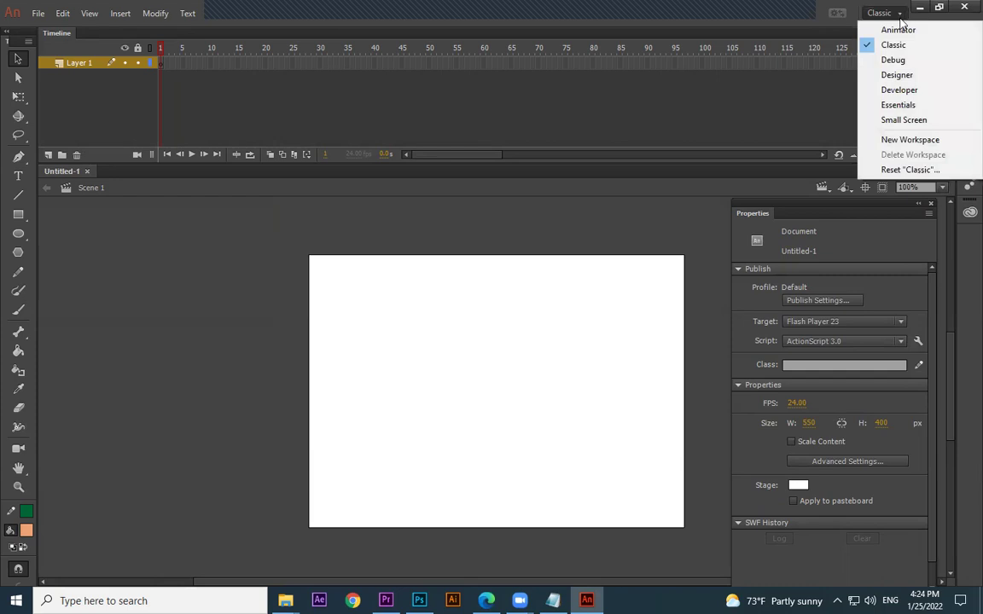
click(898, 30)
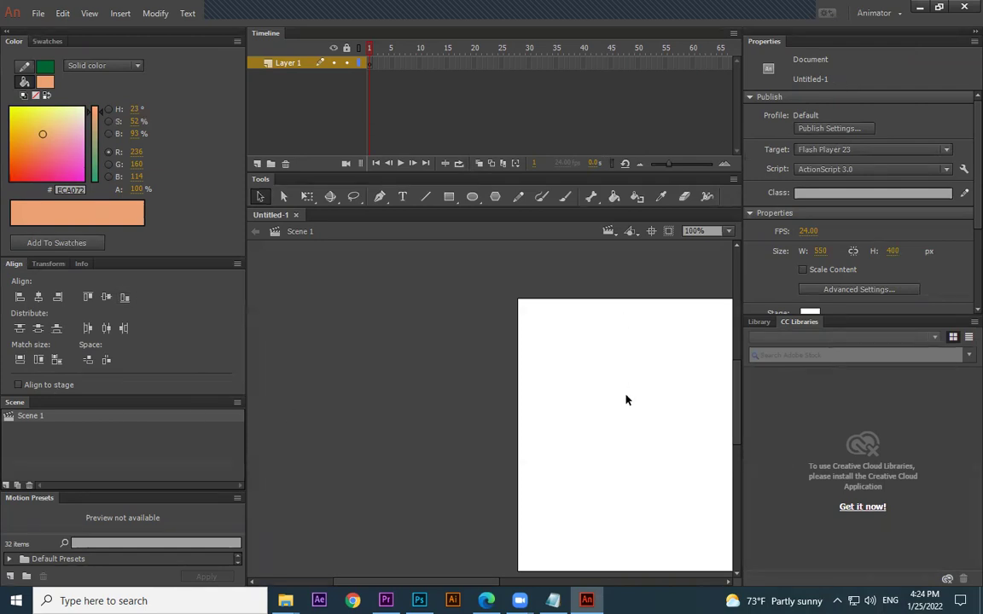
drag(616, 394, 530, 337)
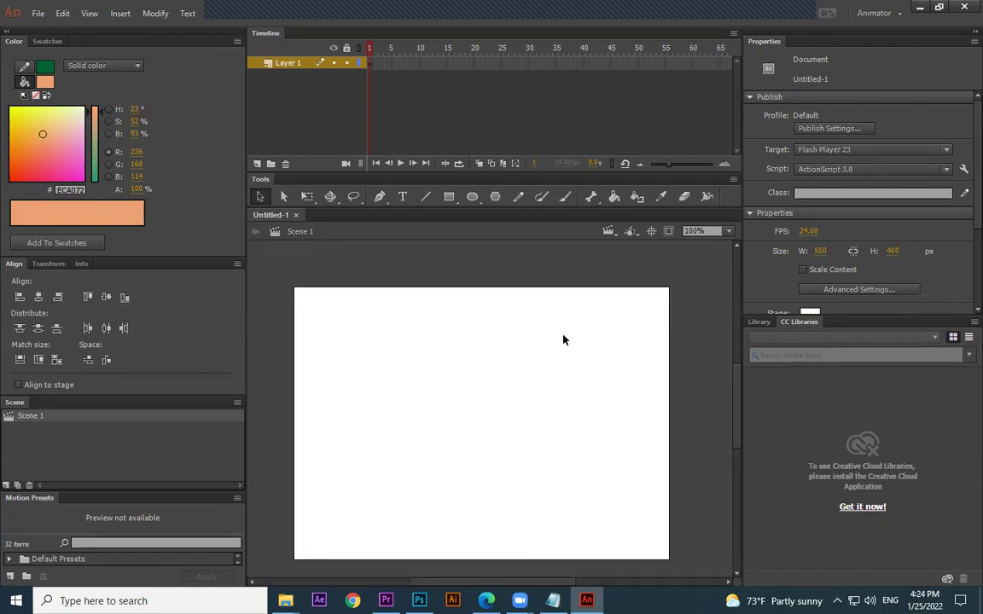
click(900, 12)
click(892, 46)
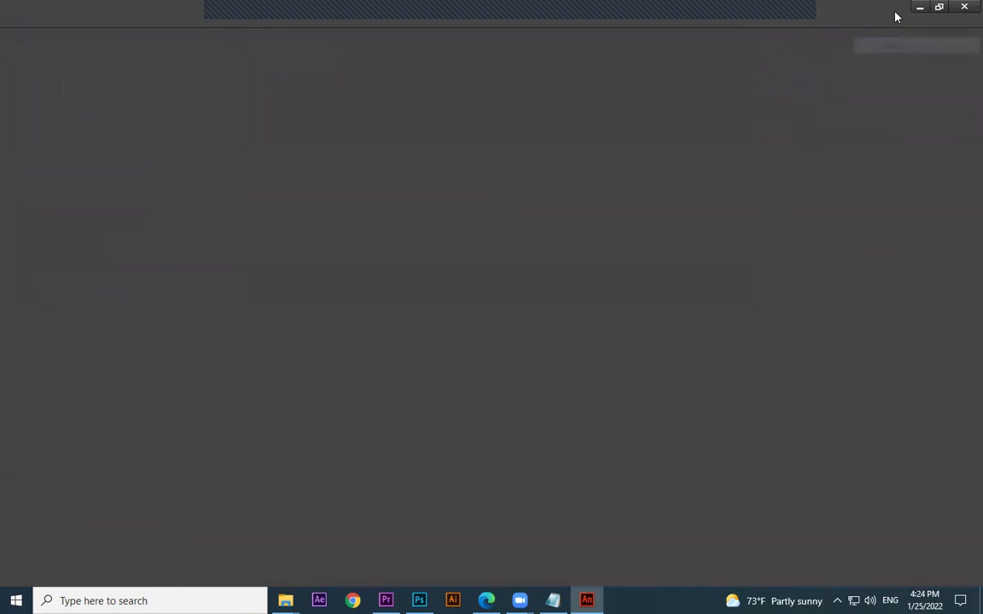
click(895, 16)
click(871, 60)
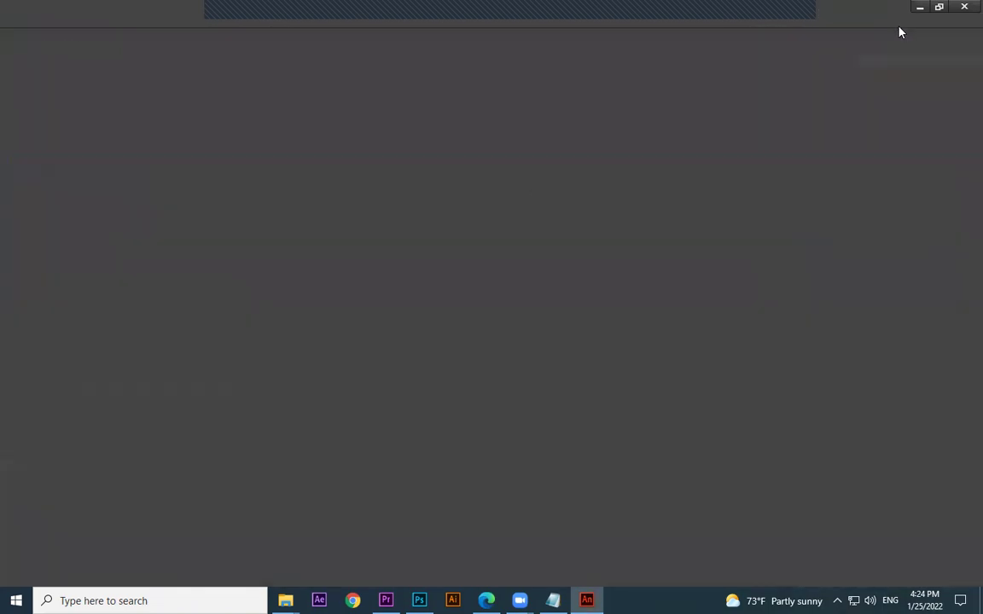
click(889, 14)
click(894, 75)
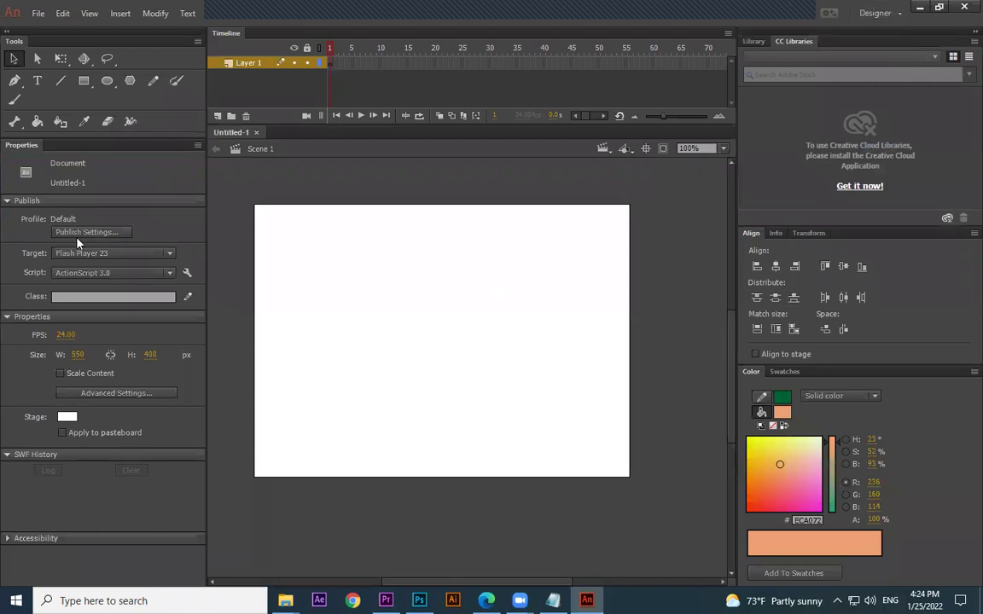
click(887, 13)
click(895, 90)
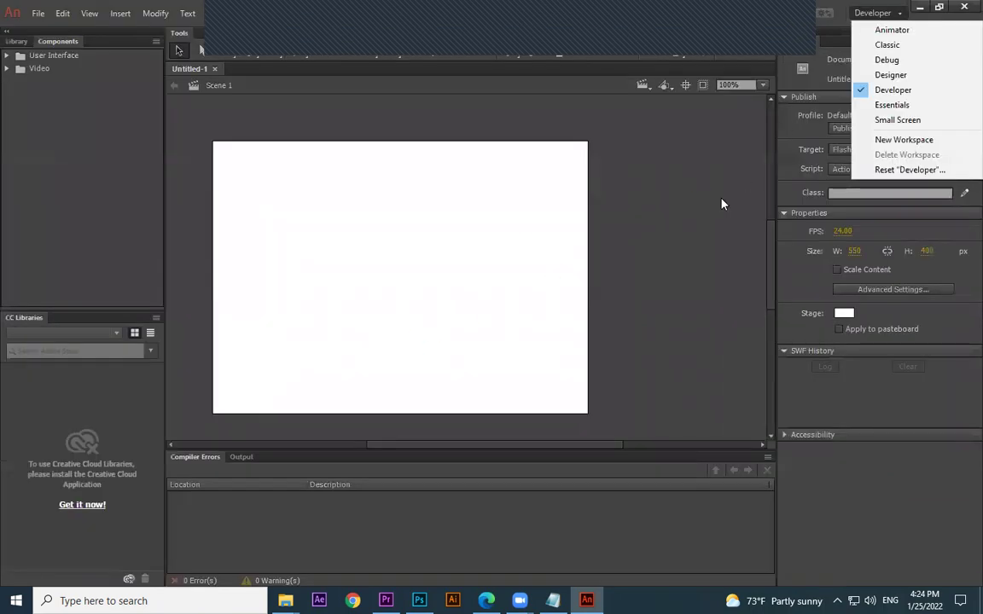
click(850, 103)
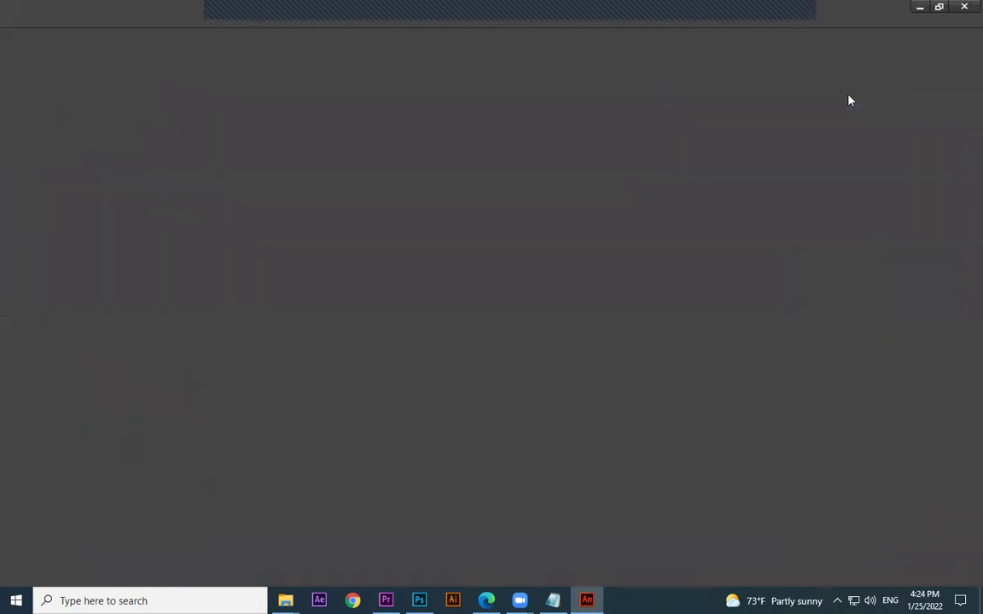
key(v)
- Switch to the Small Screen workspace, collapse the CC Libraries panel and make the timeline area taller
click(878, 13)
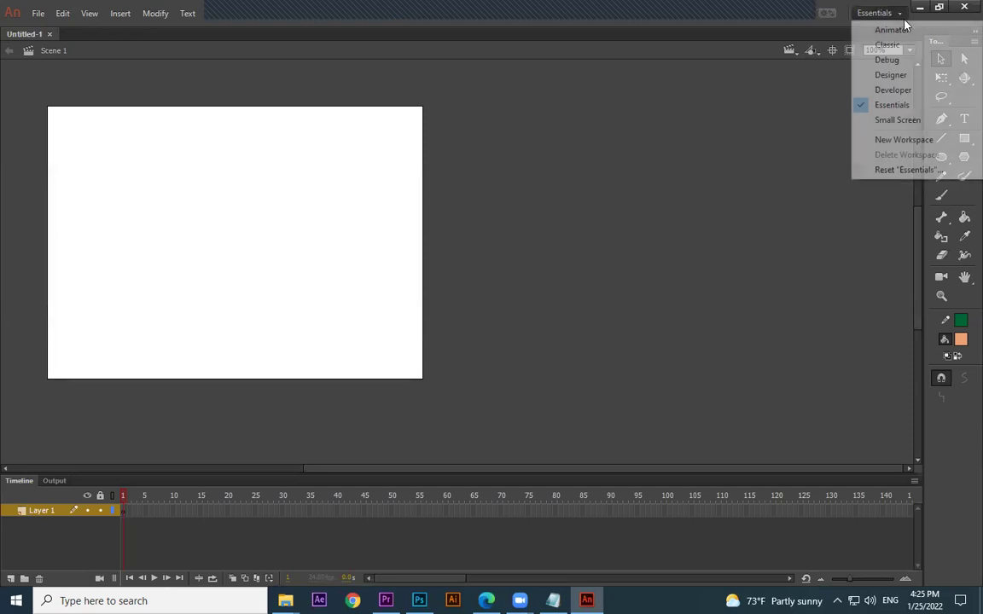
click(898, 122)
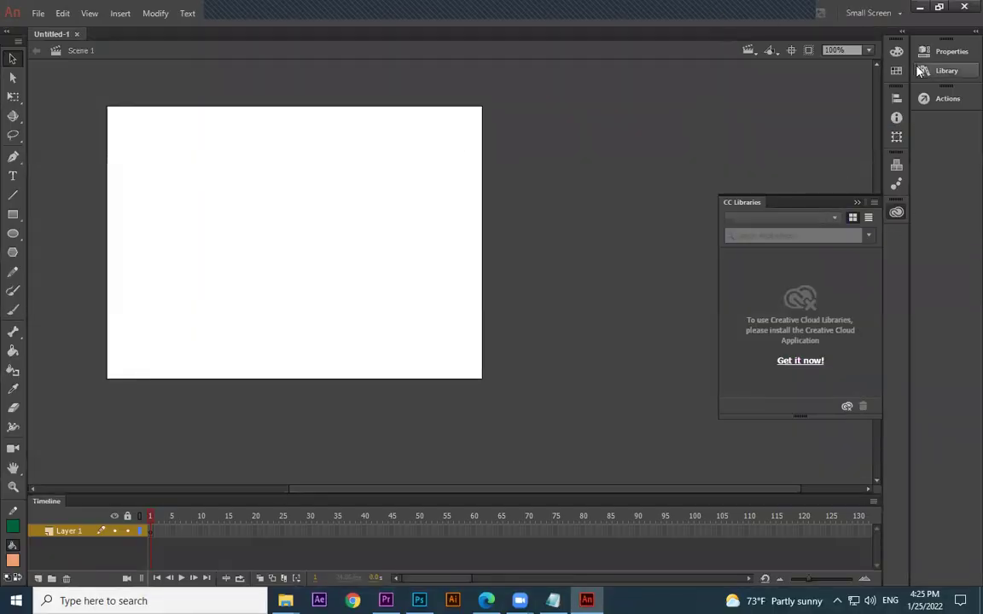
click(856, 202)
drag(332, 483, 333, 439)
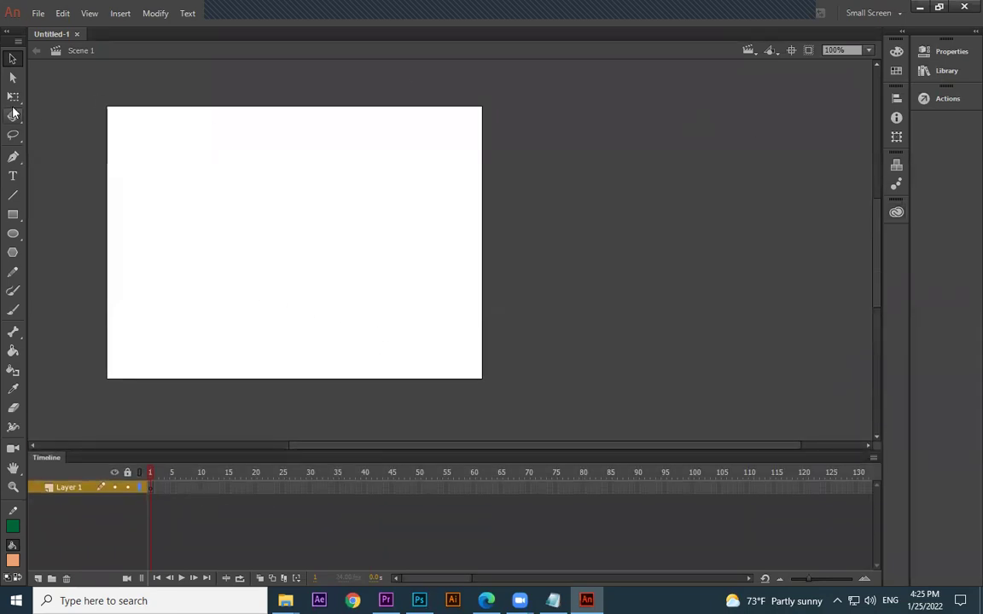
- Look over the document's properties, the view options and the frames of Layer 1 in the timeline
click(936, 57)
click(936, 56)
click(941, 58)
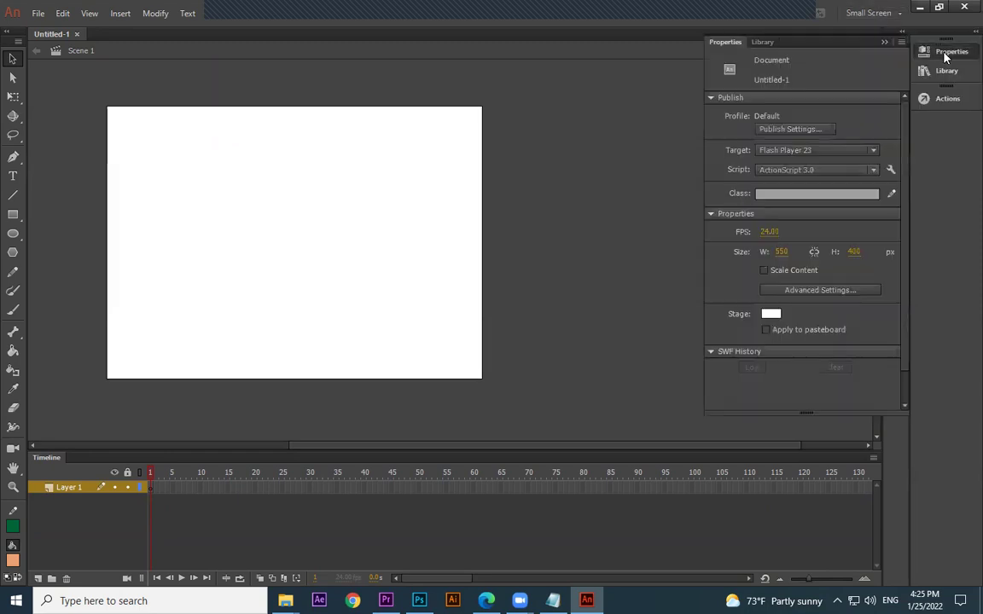
click(486, 288)
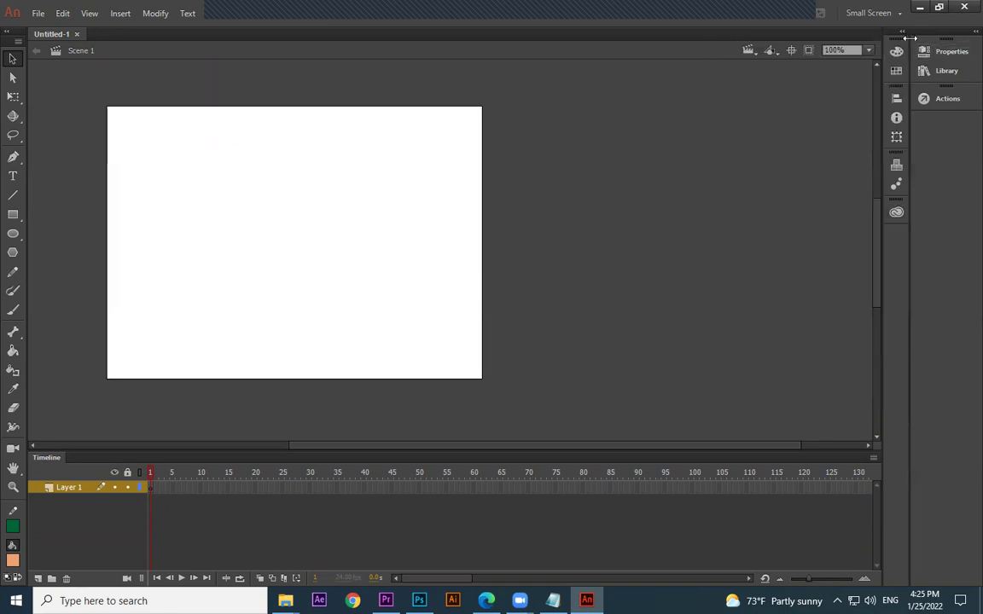
drag(568, 173, 732, 239)
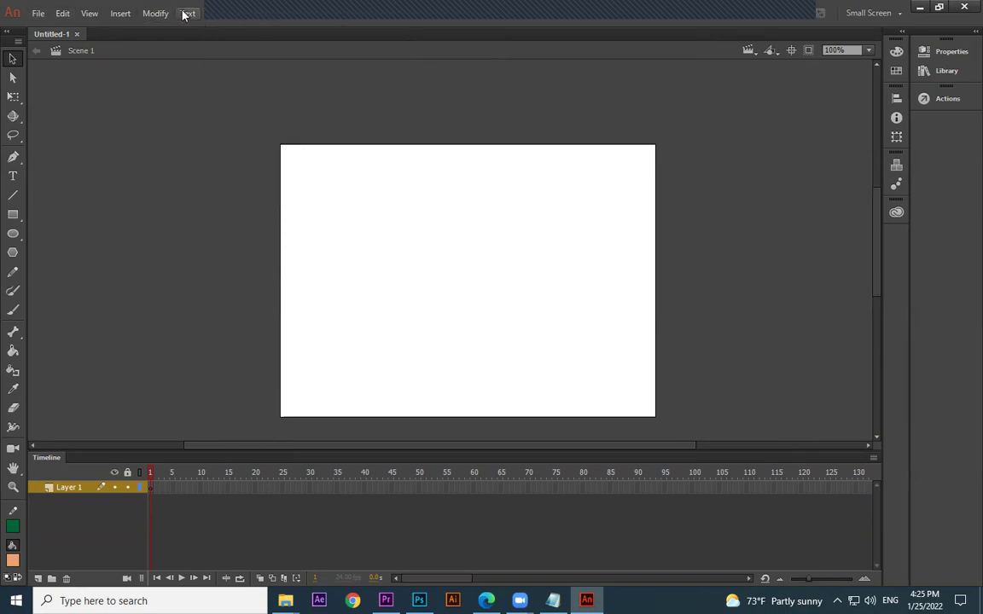
click(88, 13)
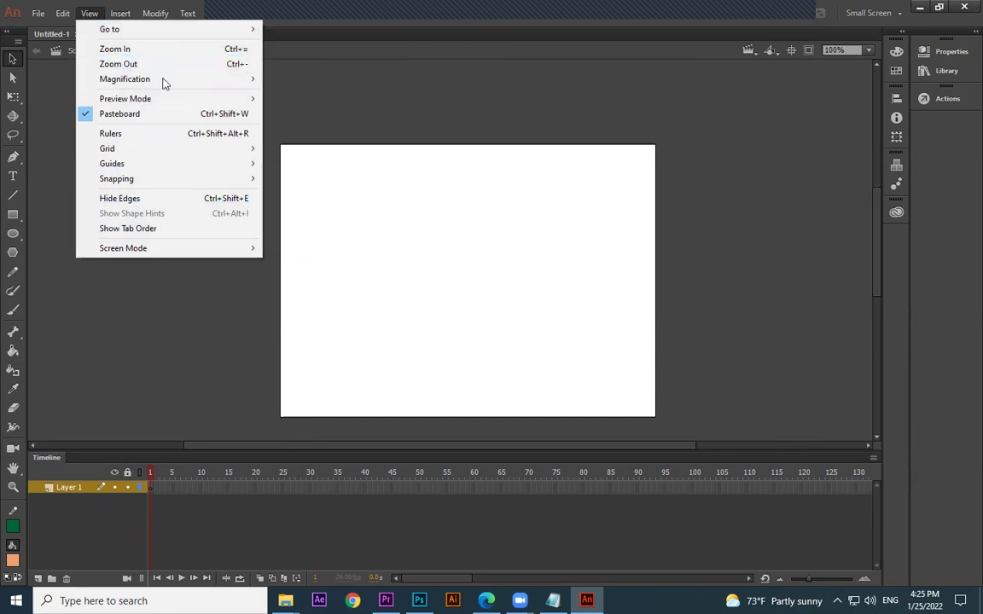
click(12, 63)
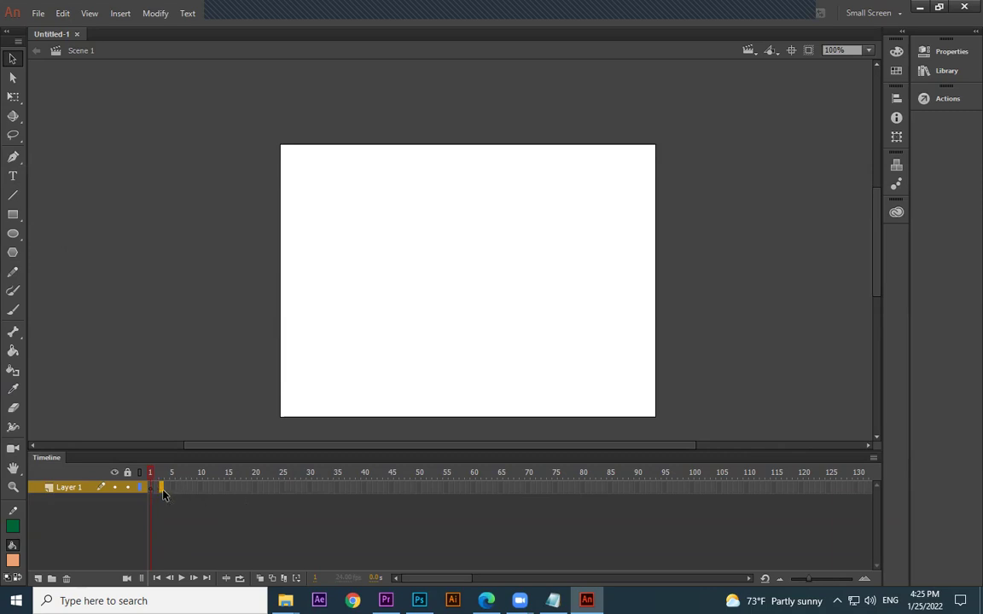
drag(189, 494, 246, 498)
drag(397, 489, 141, 499)
click(156, 493)
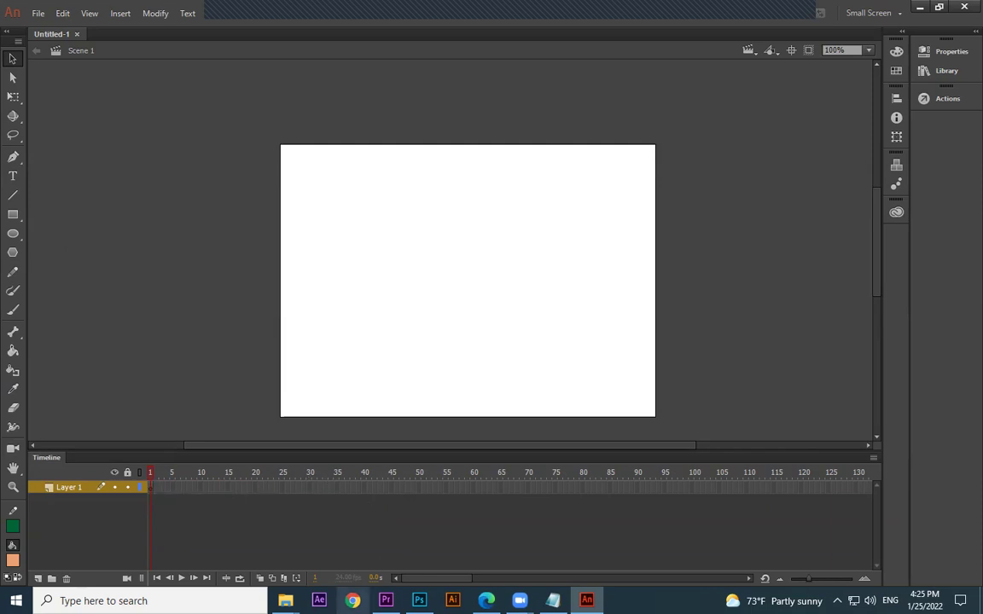
- Switch to Chrome and search Google for "flip book animation", showing the image results in a maximized window
click(353, 599)
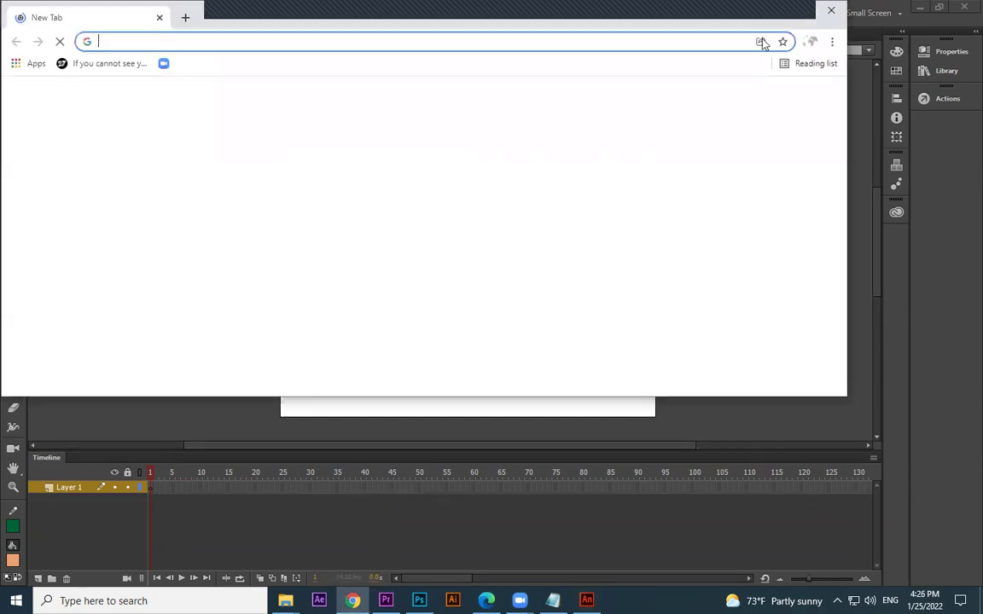
text(d)
key(BackSpace)
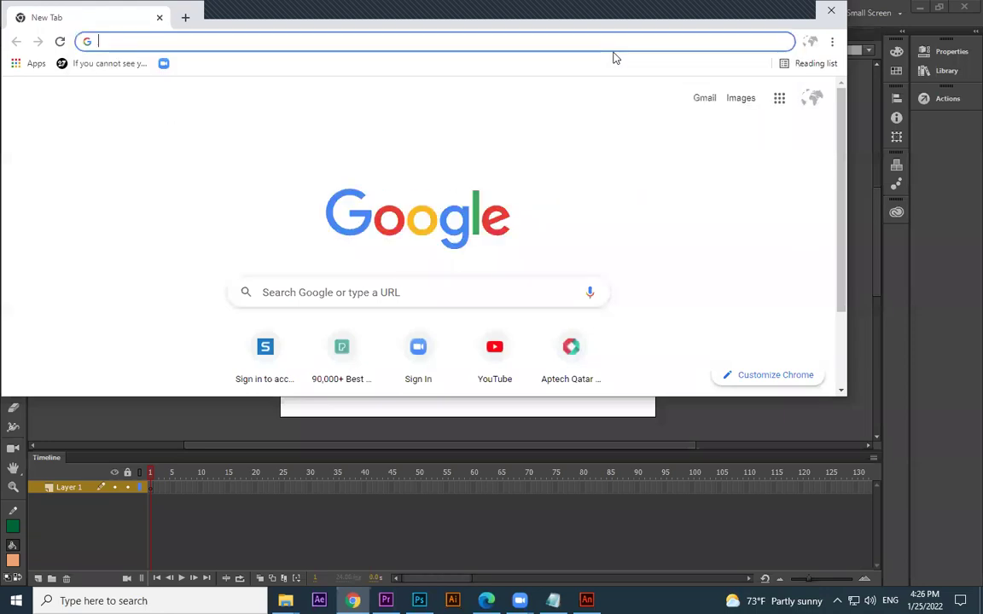
text(flip book )
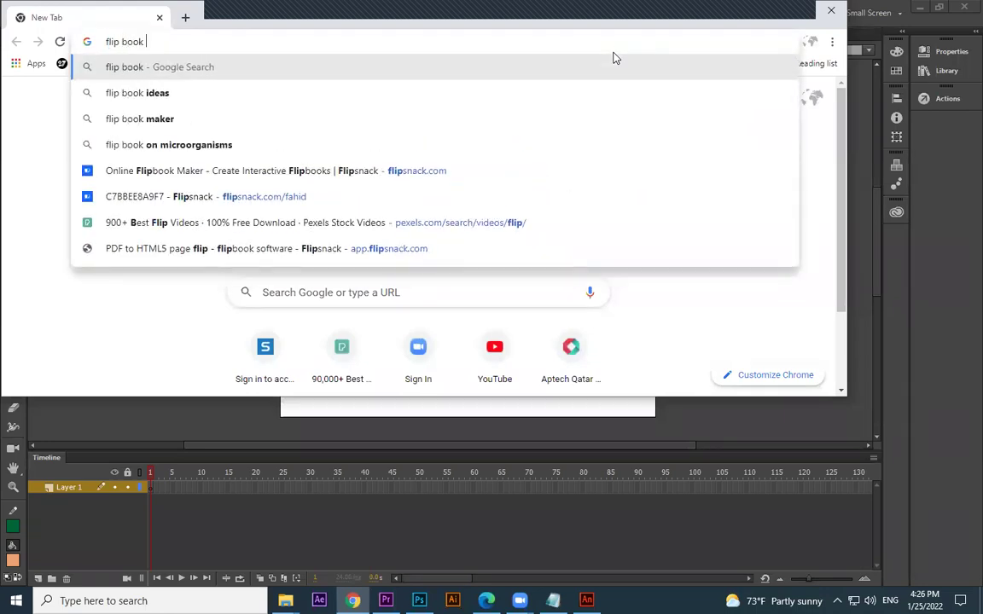
text(animation)
key(Return)
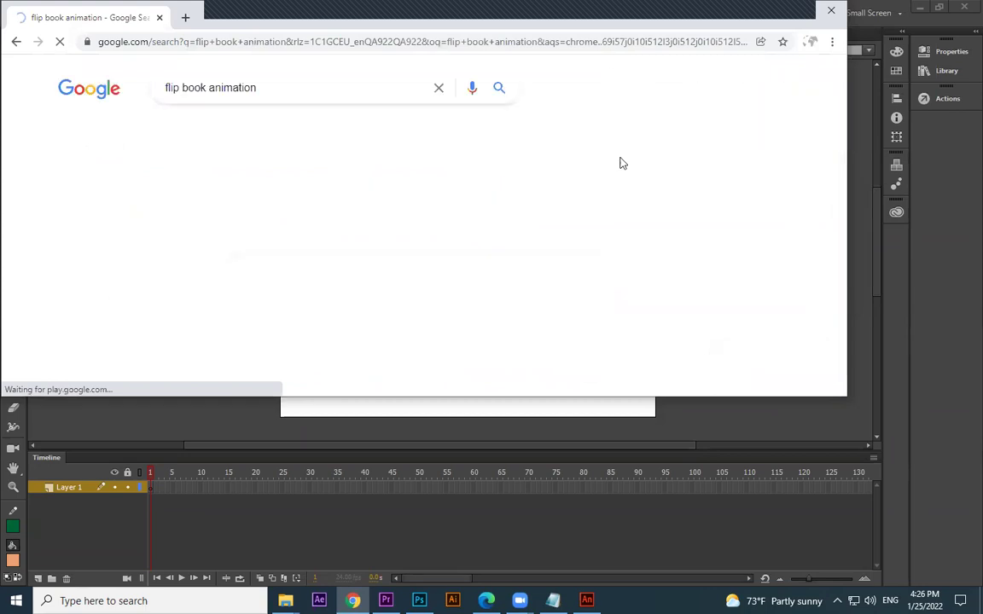
click(808, 11)
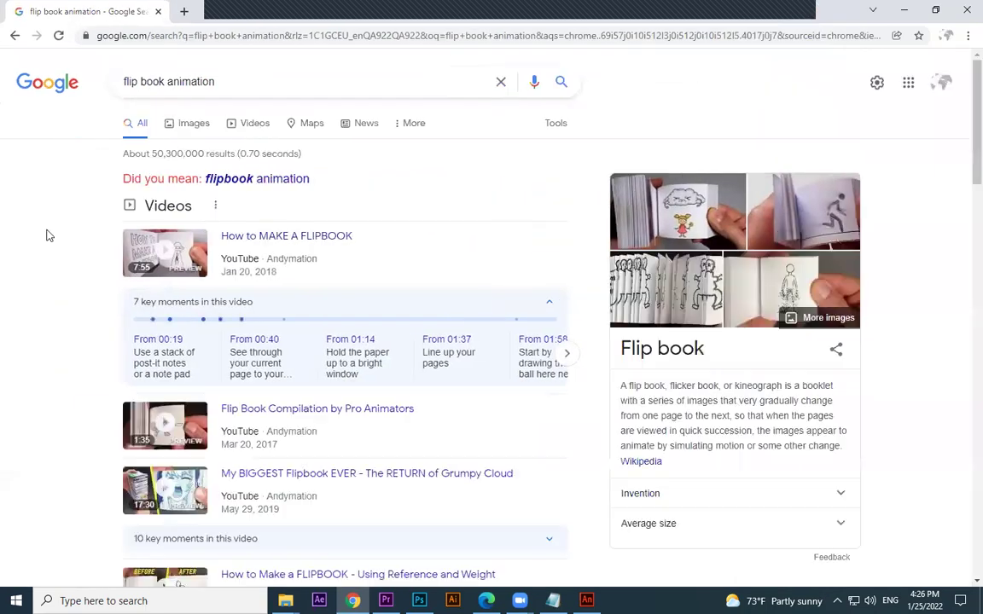
click(194, 126)
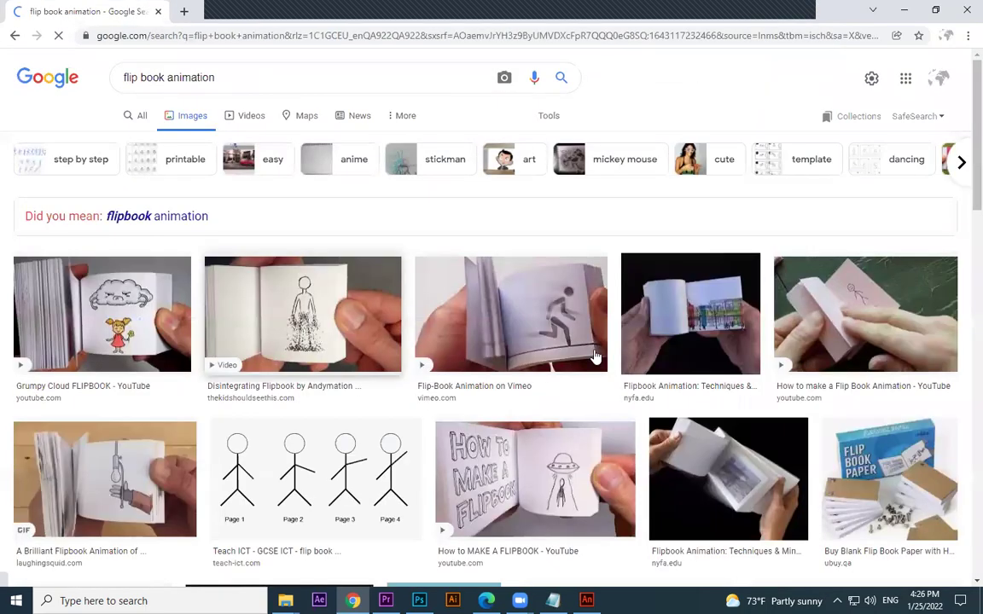
- Look through the flip book example images and return to Animate
scroll(362, 376, down, 2)
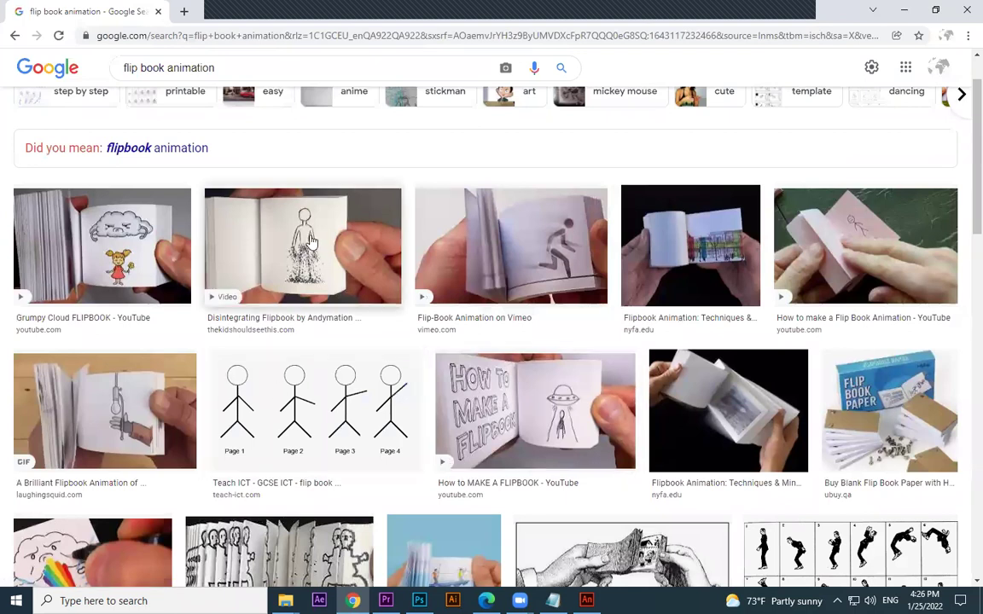
scroll(115, 324, down, 1)
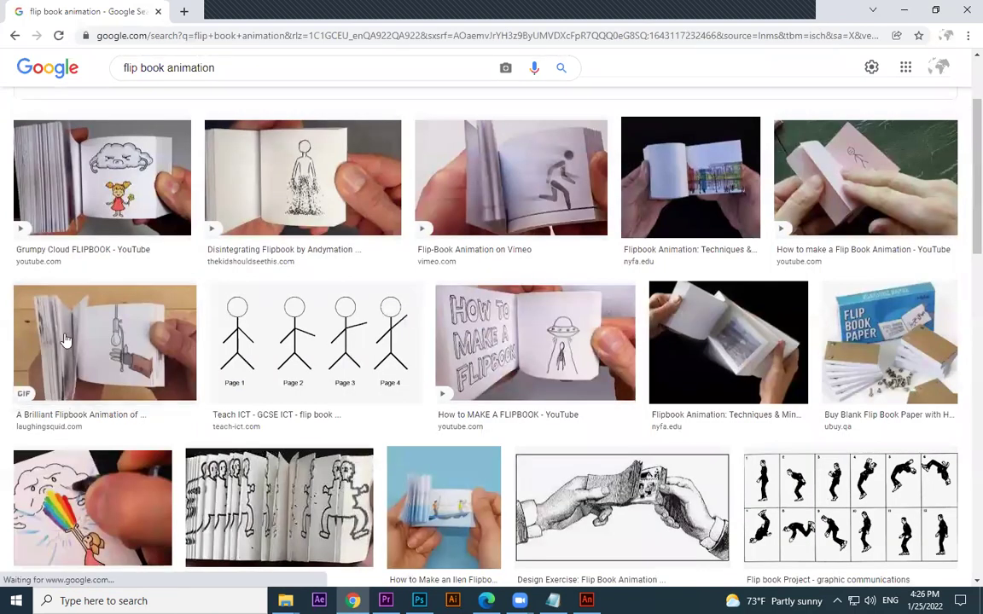
scroll(132, 333, down, 2)
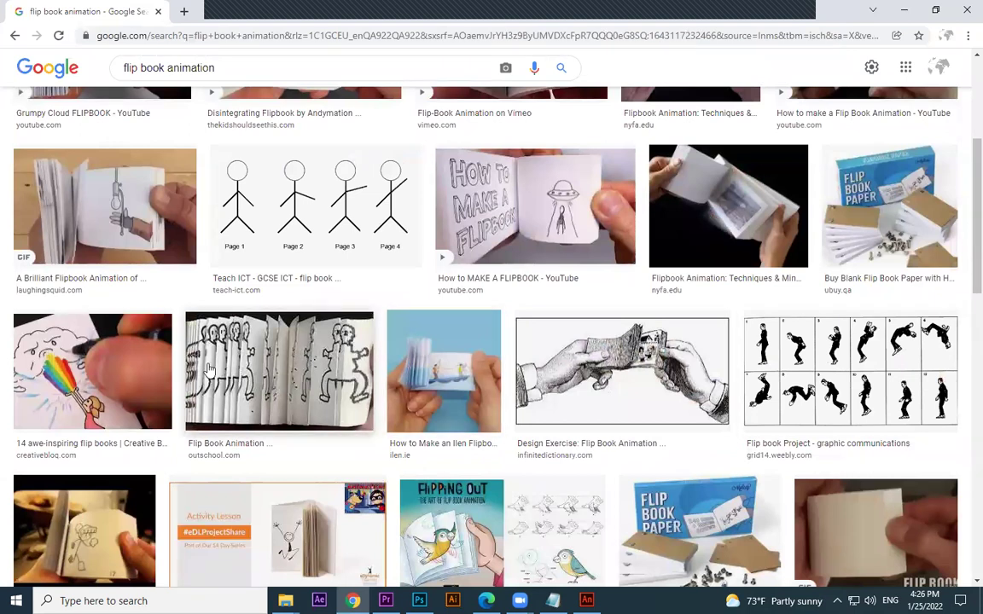
scroll(302, 399, down, 2)
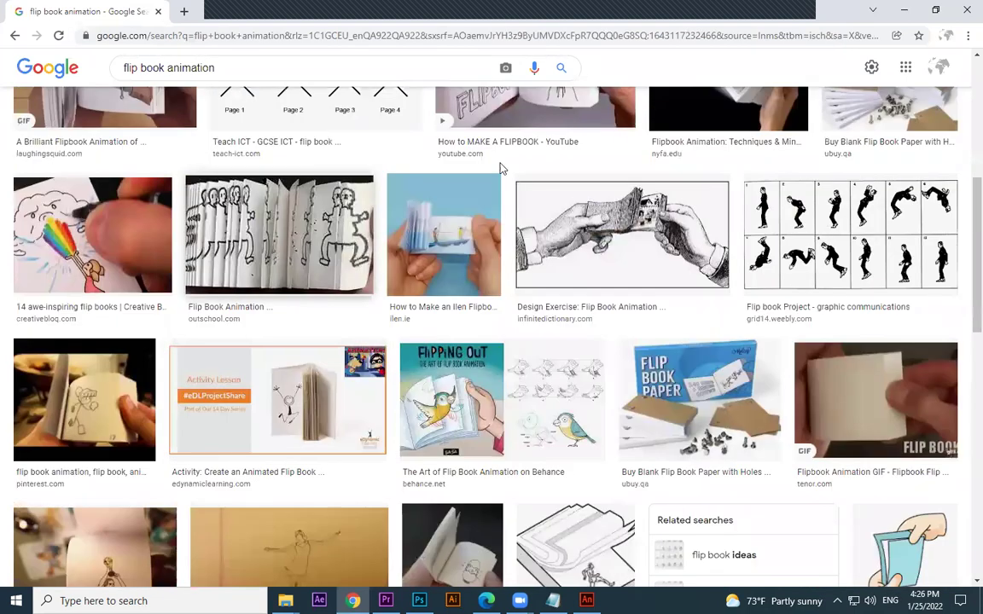
click(915, 9)
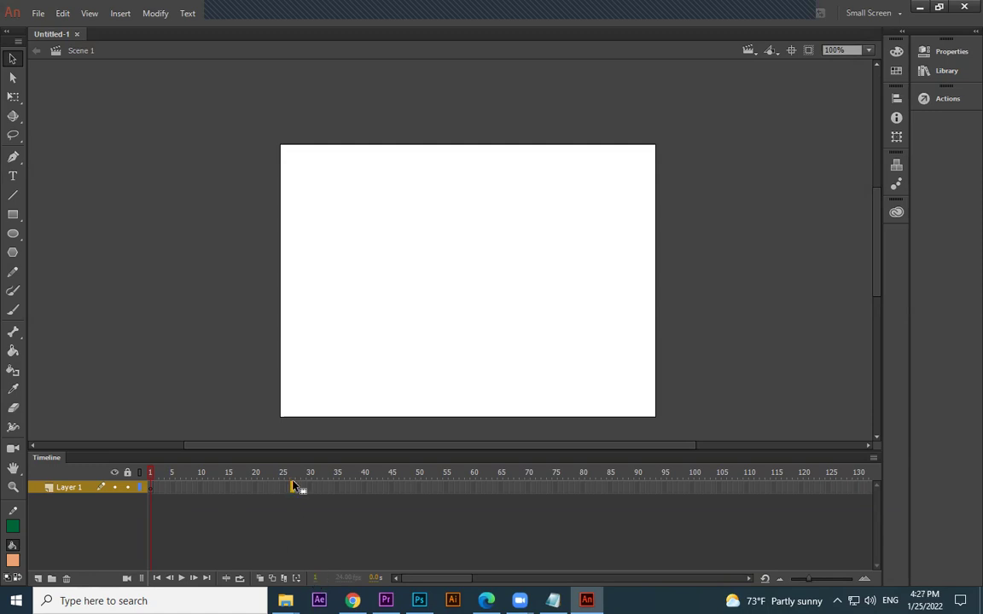
click(377, 487)
click(384, 488)
click(571, 262)
- Set the document's stage size to 1280 px wide by 720 px high
click(950, 54)
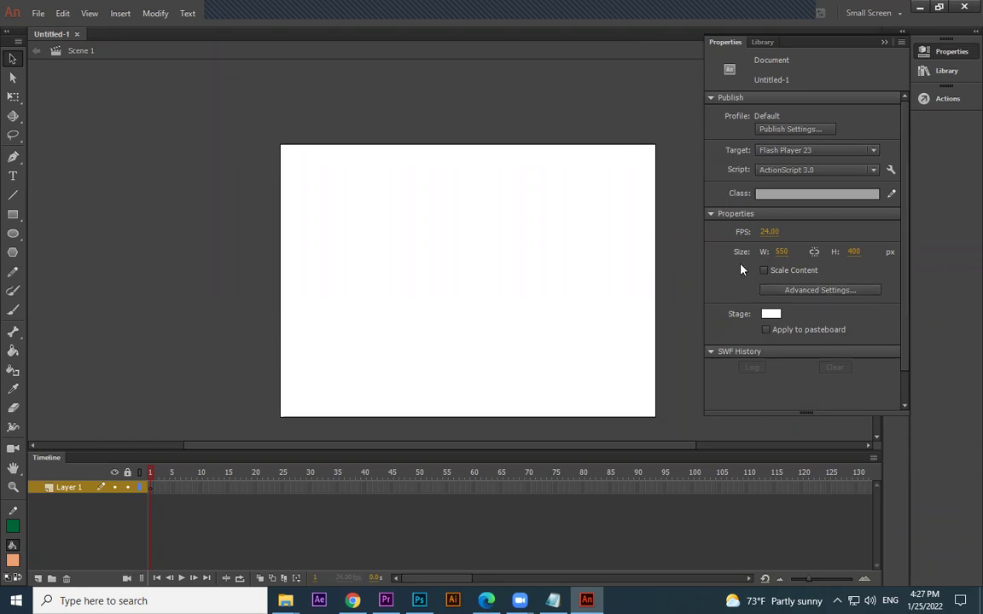
click(783, 252)
text(1280)
click(854, 251)
text(720)
key(Return)
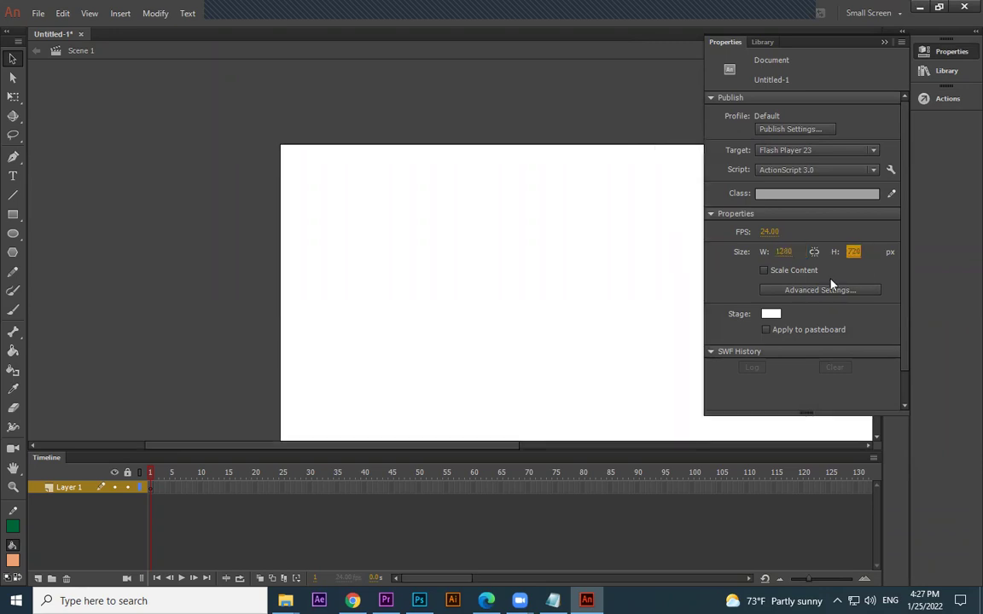
click(520, 290)
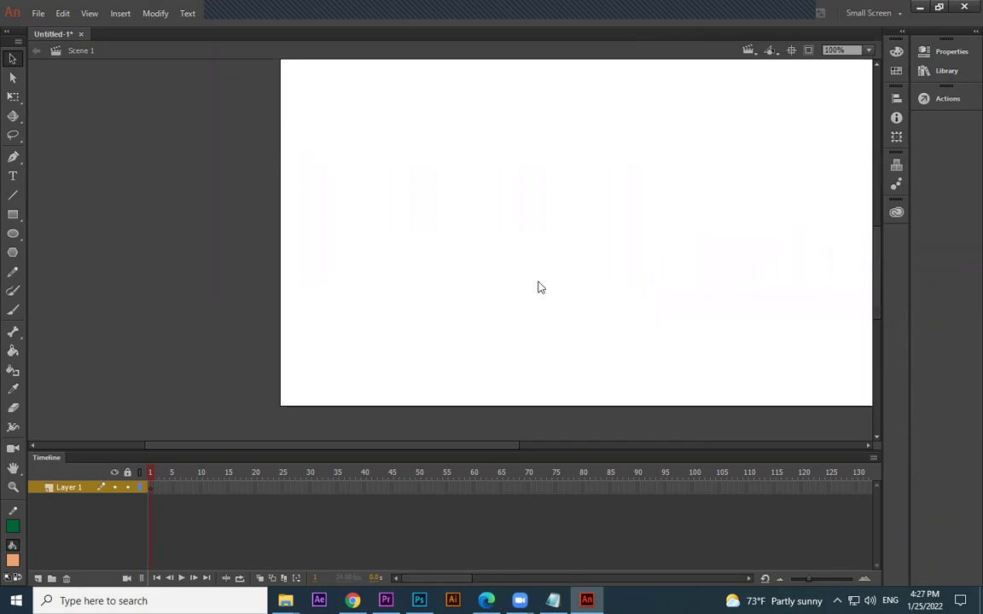
scroll(537, 285, up, 2)
key(ctrl+minus)
drag(582, 275, 491, 219)
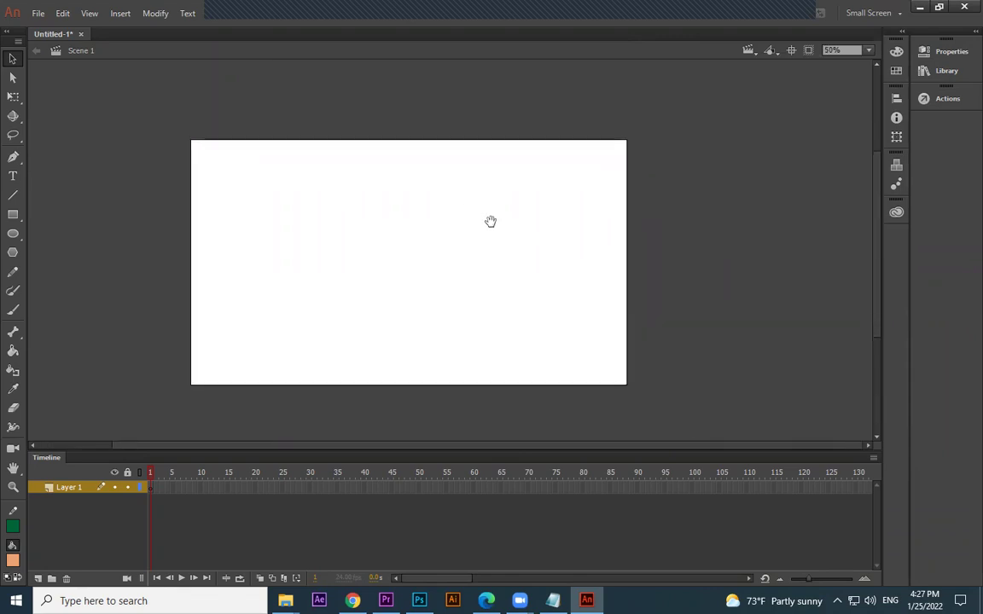
- Set the document's frame rate to 12 fps
click(945, 53)
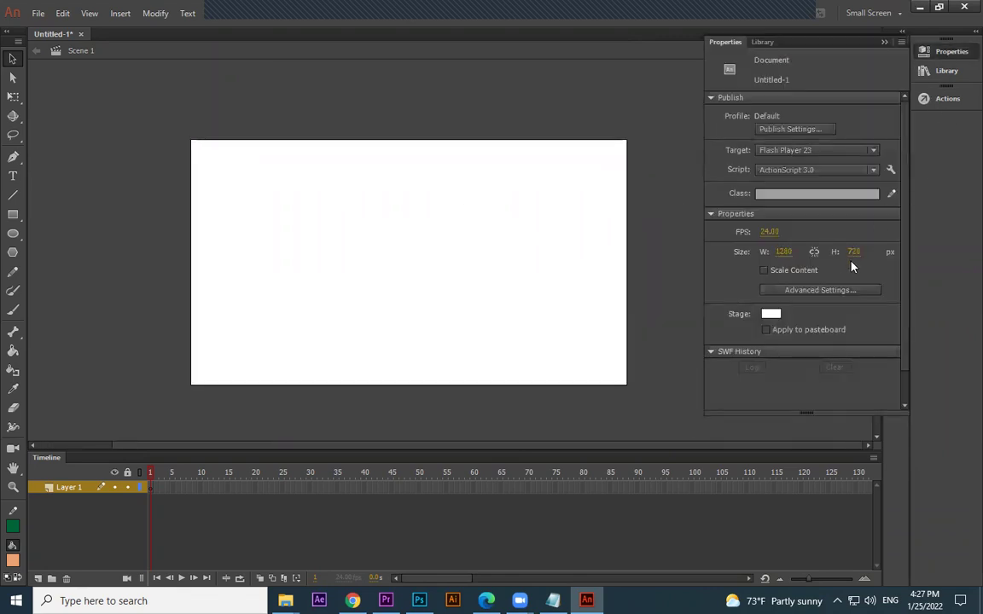
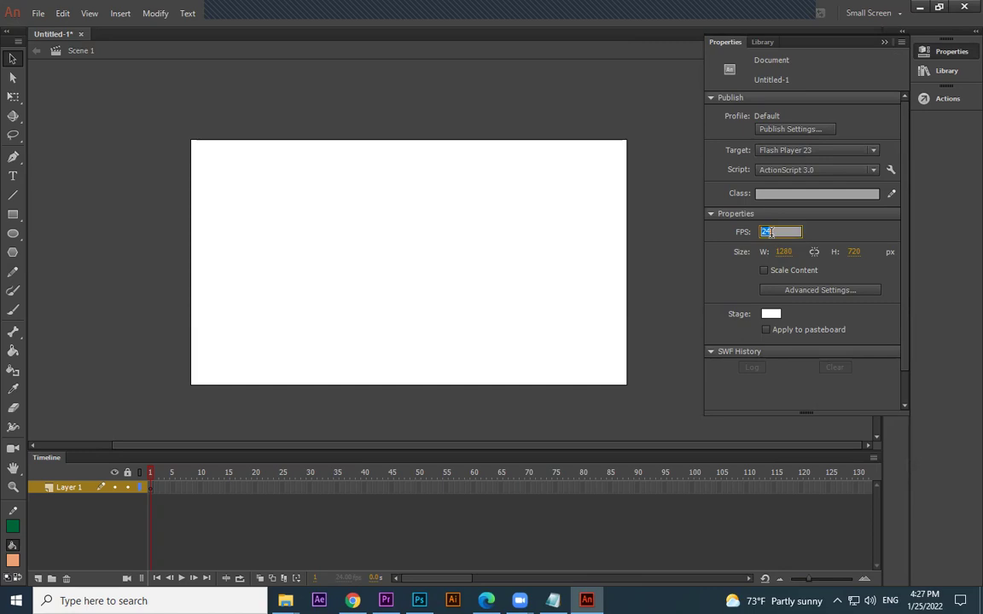
key(Return)
key(ctrl+F3)
click(947, 51)
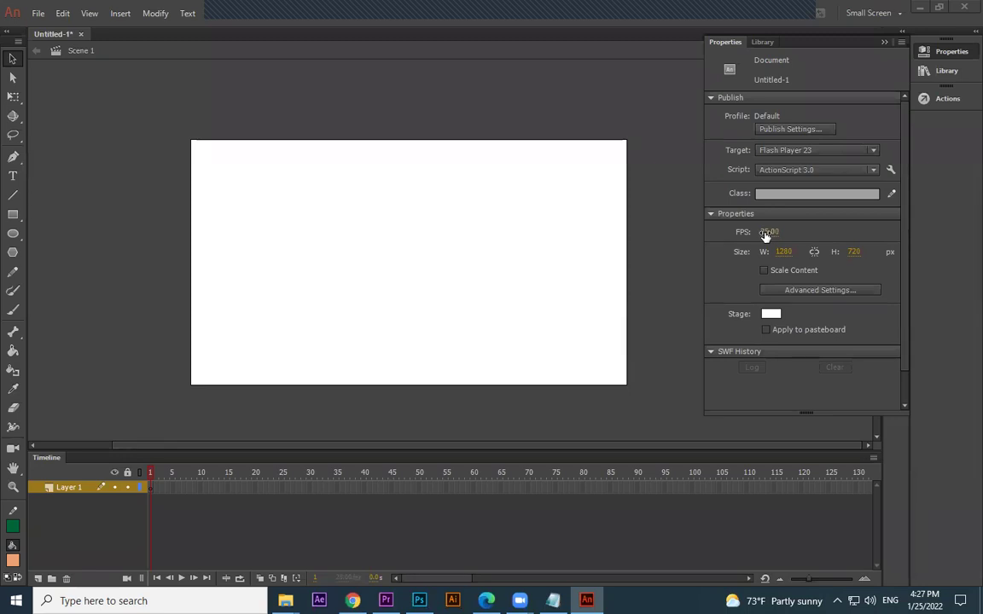
click(766, 232)
click(636, 274)
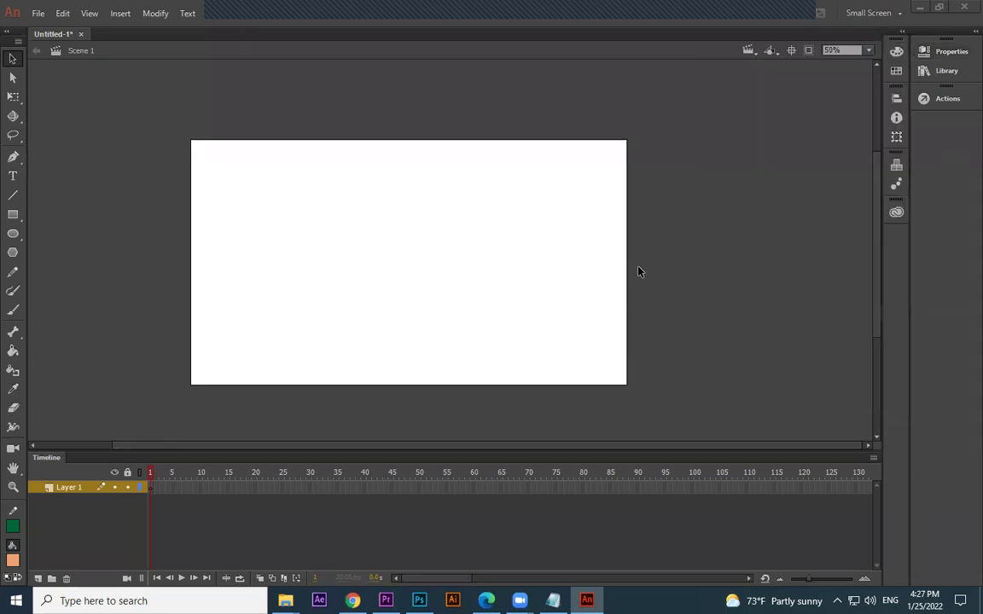
- Set the document's frame rate to 25 fps
click(943, 51)
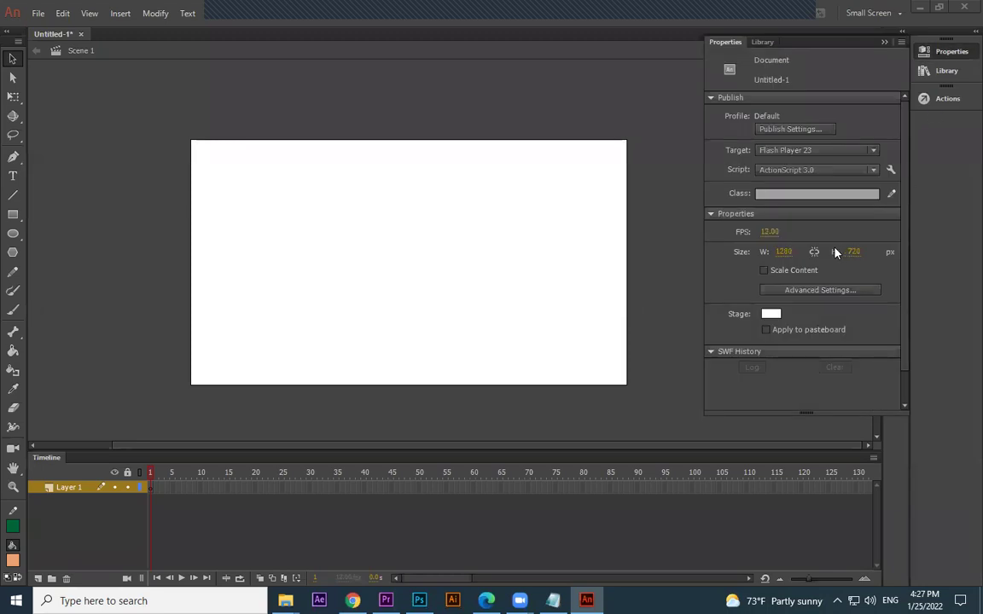
click(769, 233)
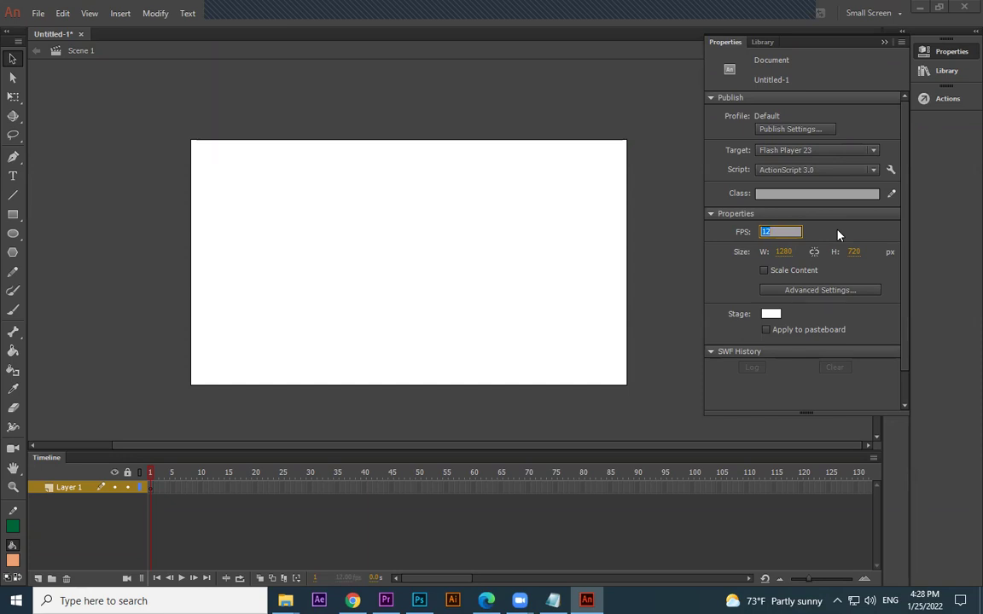
key(Return)
text(25)
key(Return)
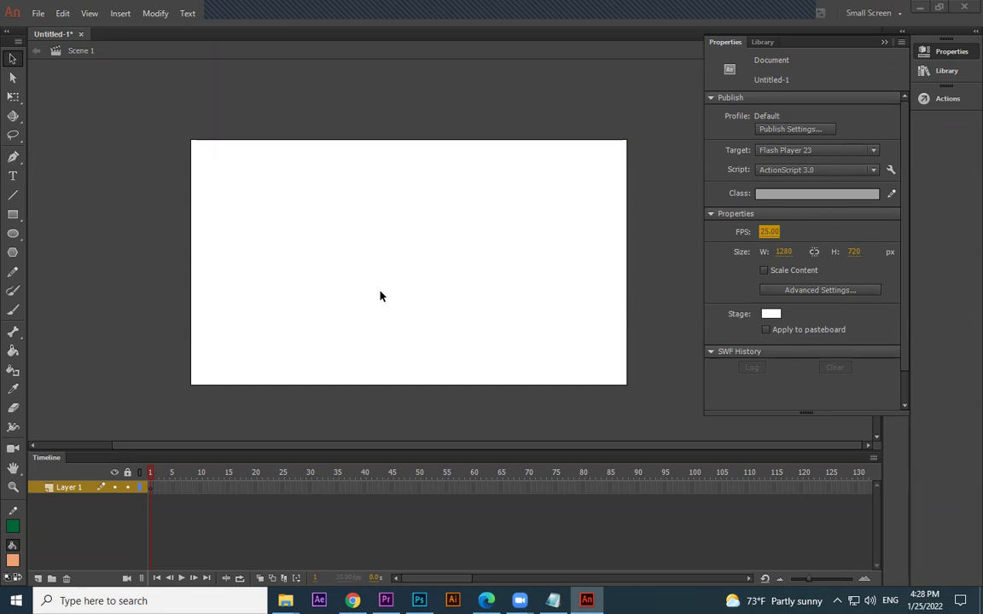
- Switch to Chrome and search Google Images for "persistance of vision"
click(352, 601)
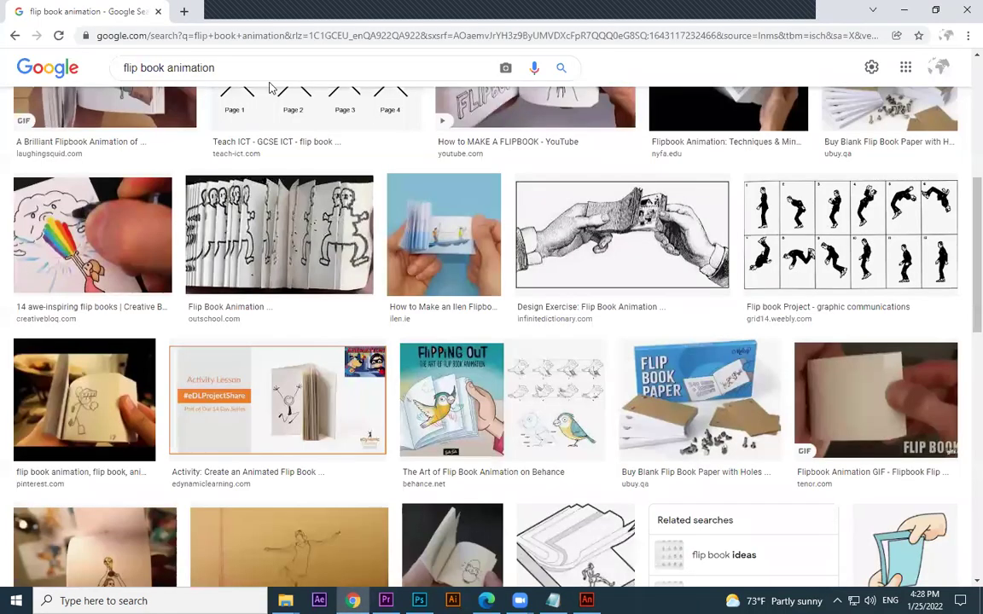
click(230, 64)
text(per)
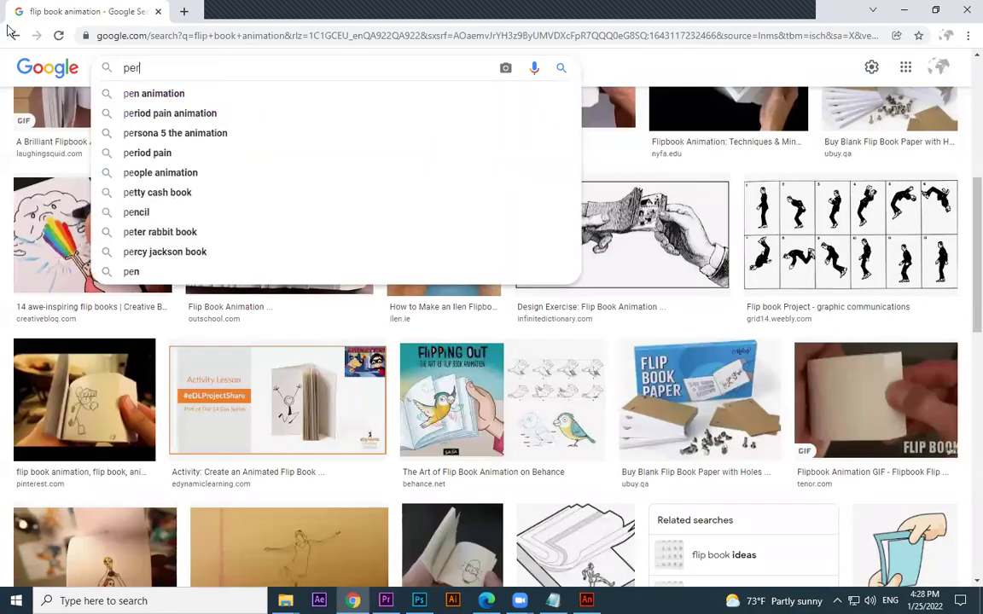
text(sista)
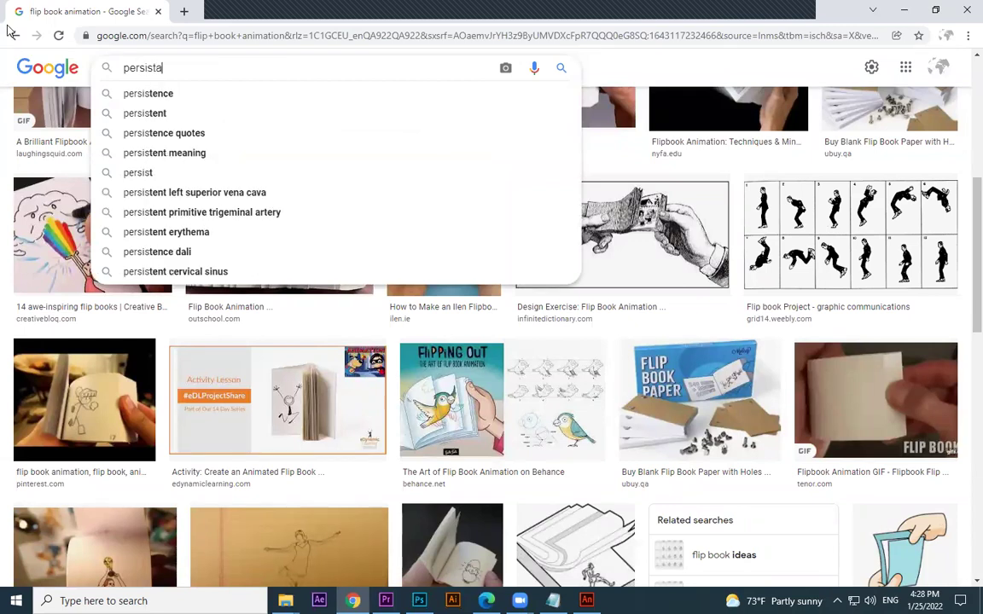
text(nce of vision)
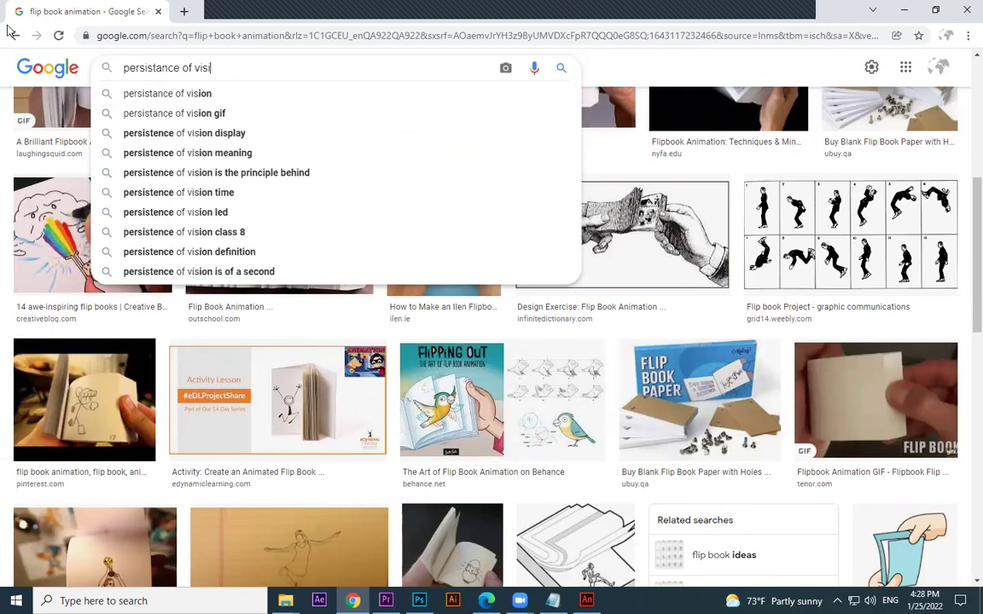
key(Return)
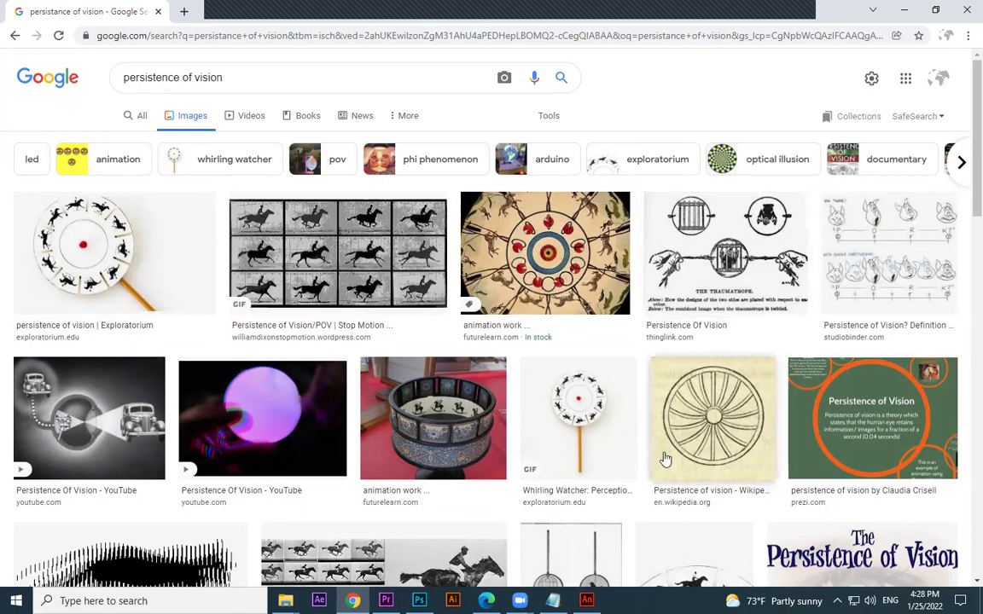
- Switch to the blank Notepad note, write 16 in it and minimize the window
click(553, 600)
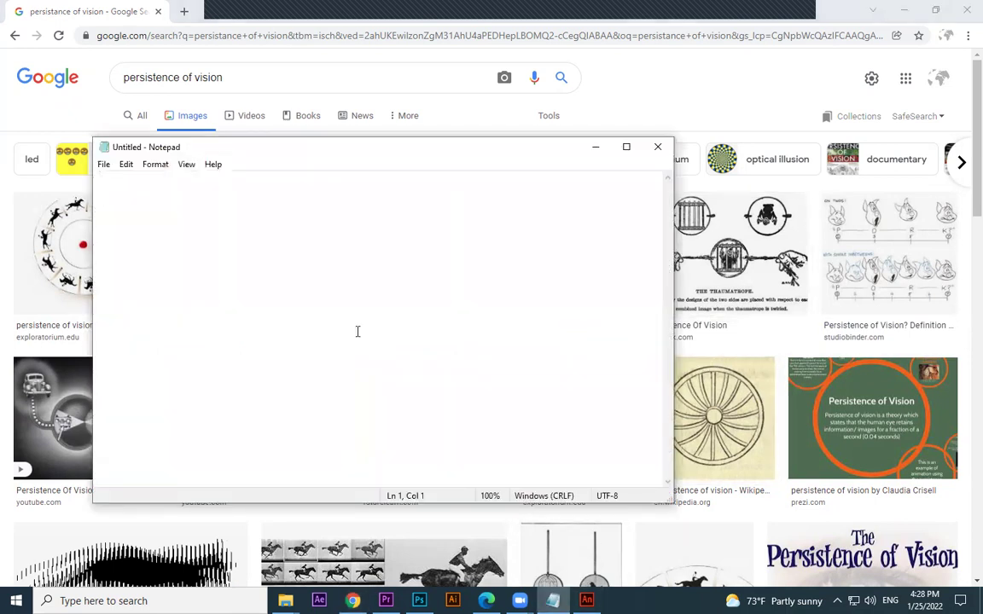
text(16)
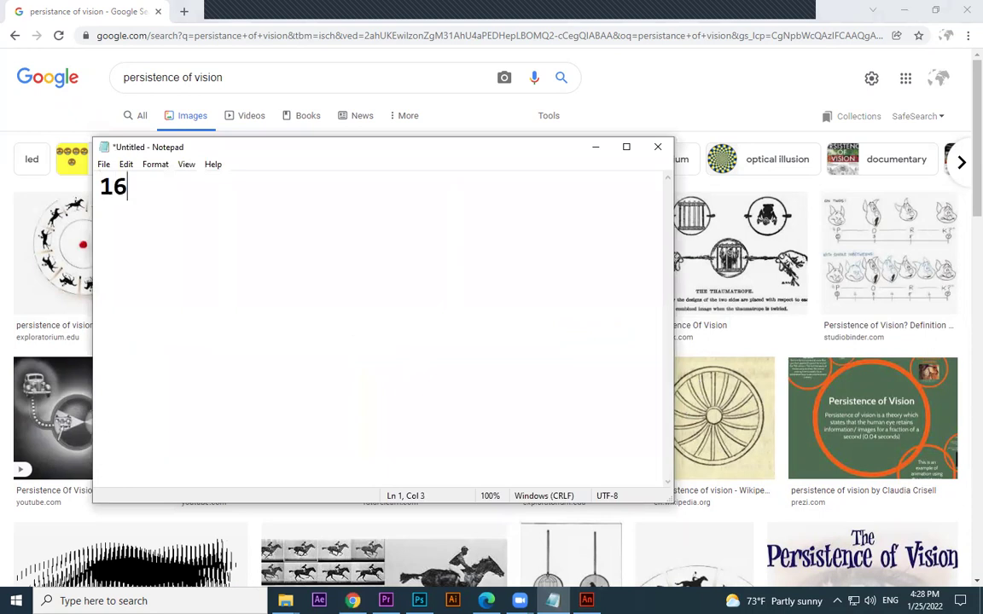
click(604, 157)
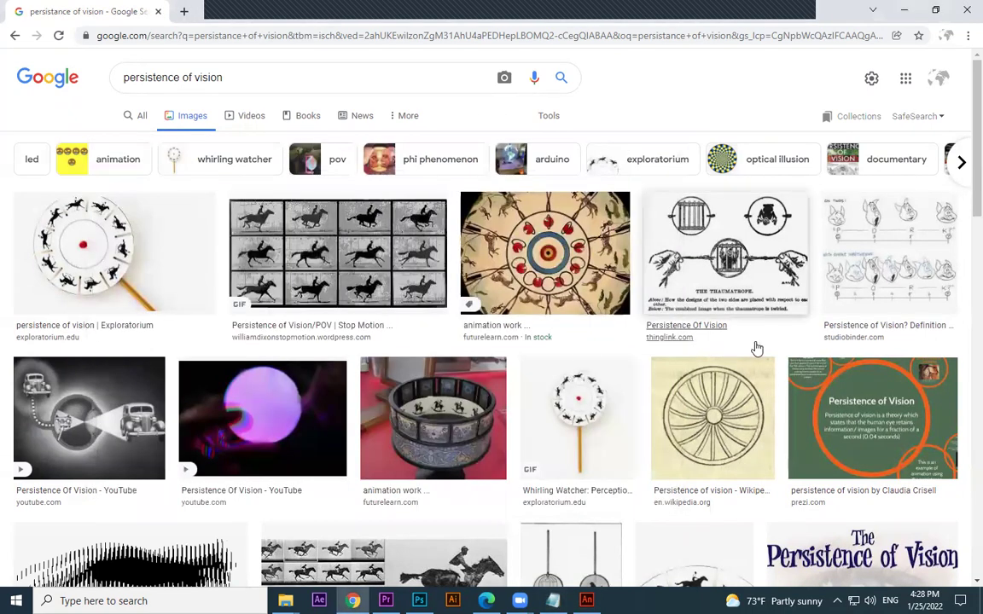
- Look through the persistence of vision image results and return to Animate
scroll(752, 346, down, 2)
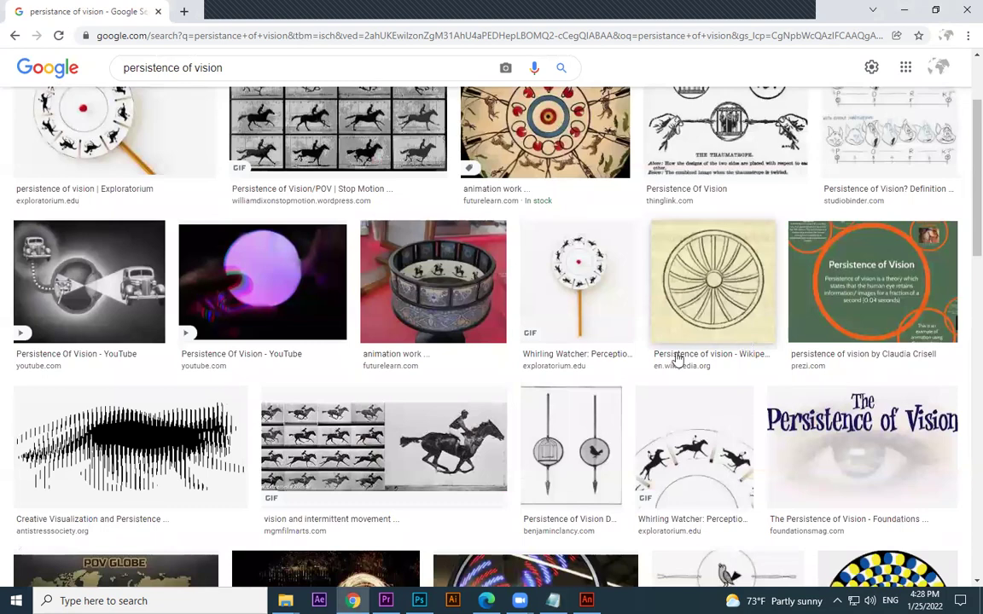
scroll(333, 348, down, 3)
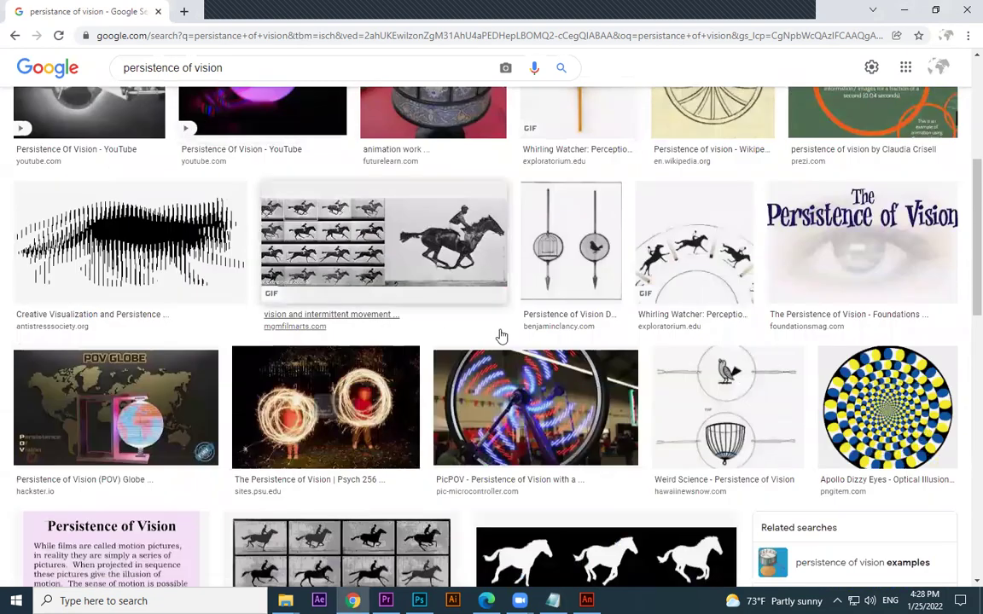
scroll(461, 334, up, 5)
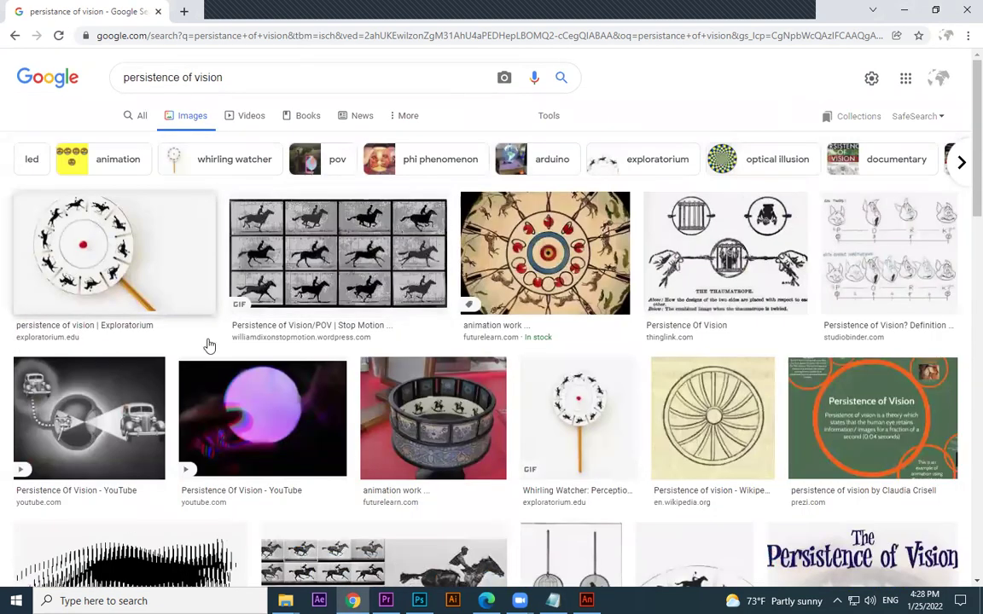
click(251, 81)
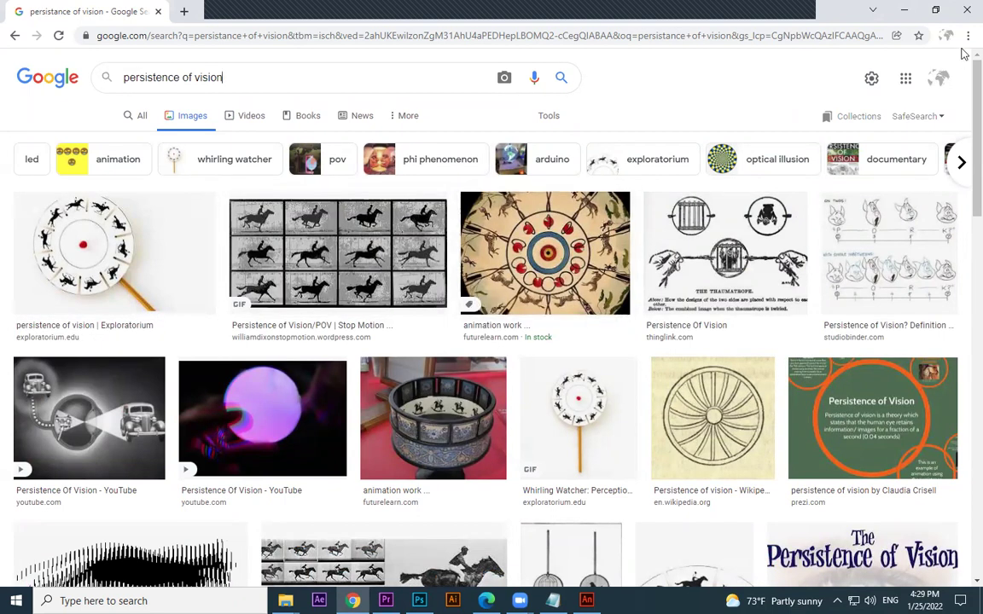
click(904, 10)
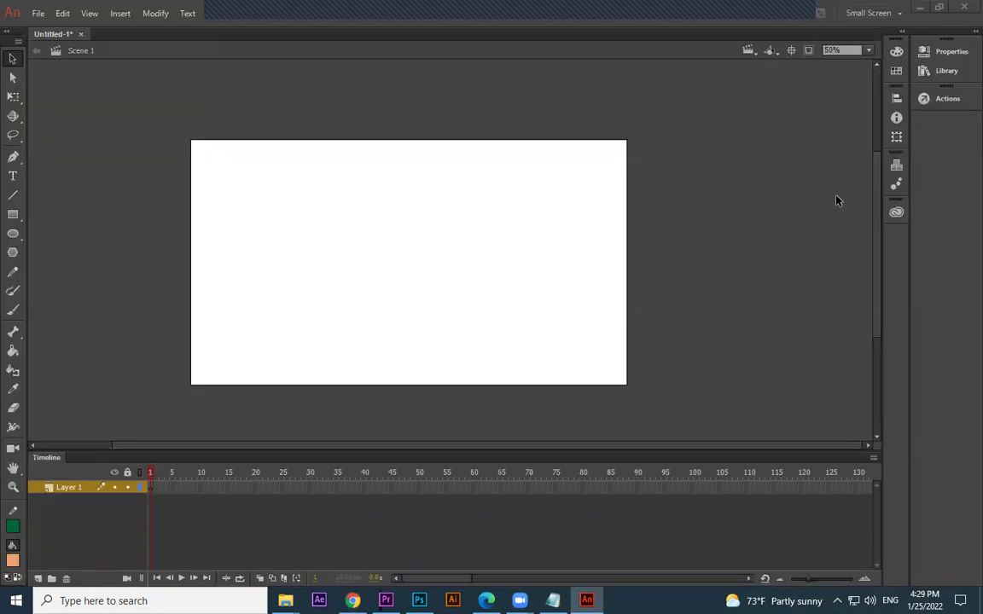
- Review the frame rate in the document's properties and the extent of the stage
click(896, 52)
click(858, 43)
click(943, 52)
click(771, 232)
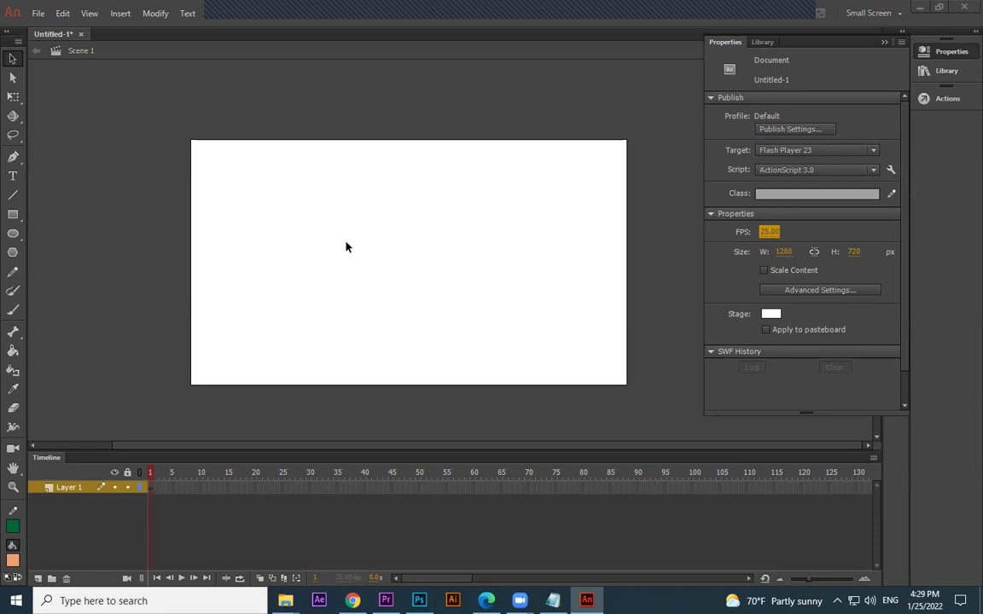
drag(197, 150, 618, 378)
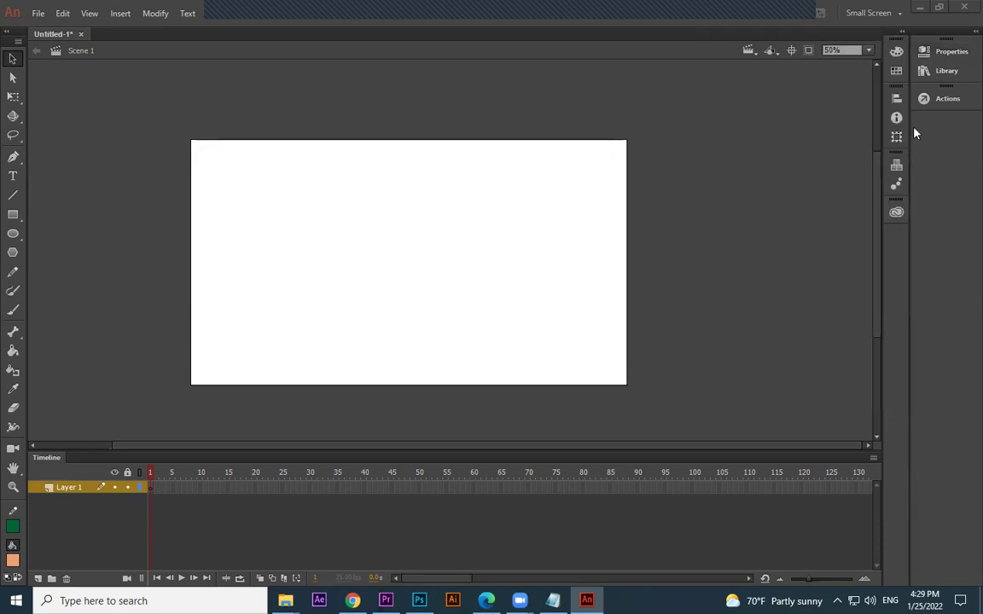
- Try red as the stage background colour and set it back to white
click(944, 58)
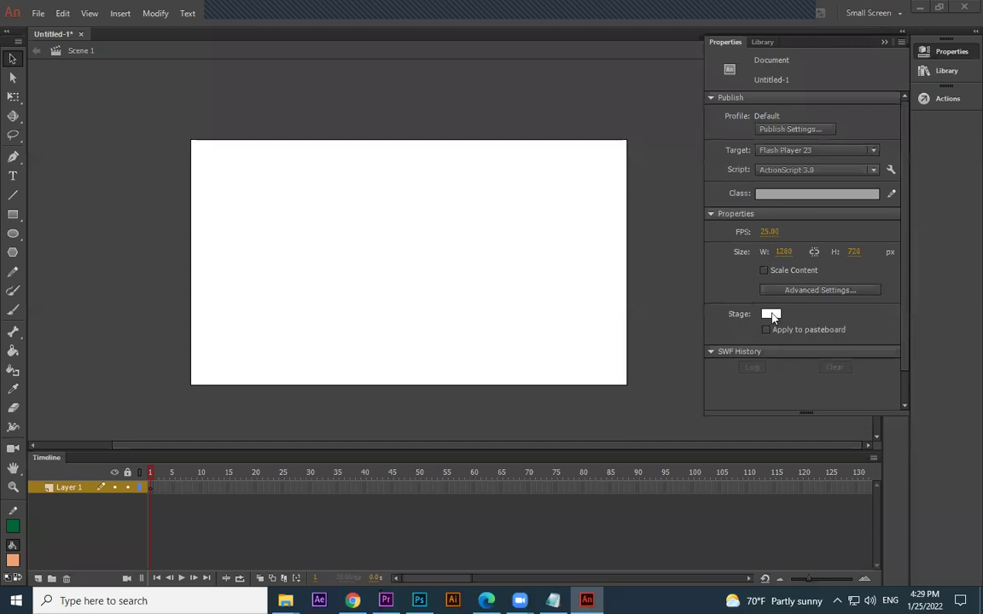
click(770, 315)
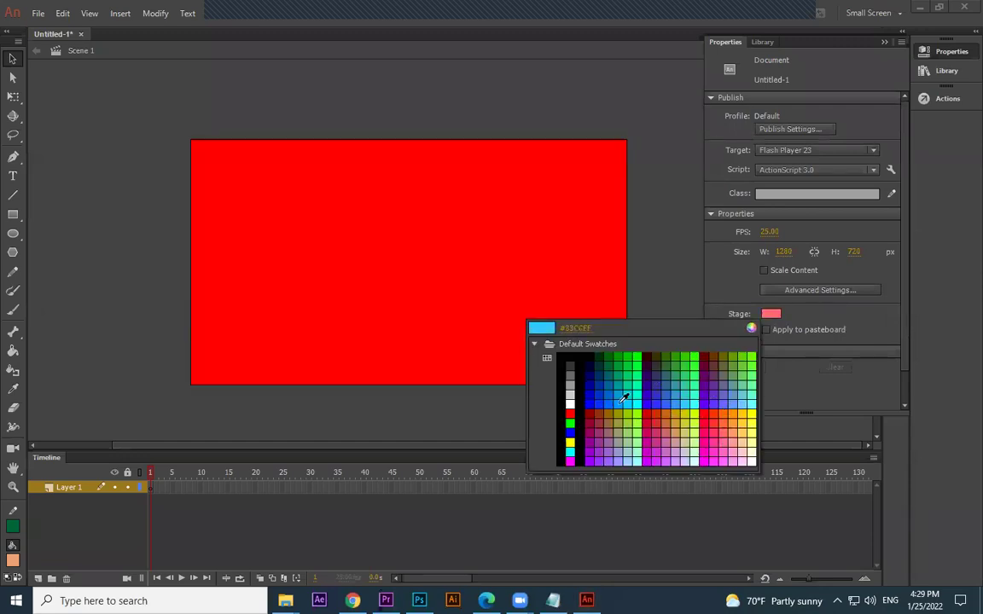
click(570, 405)
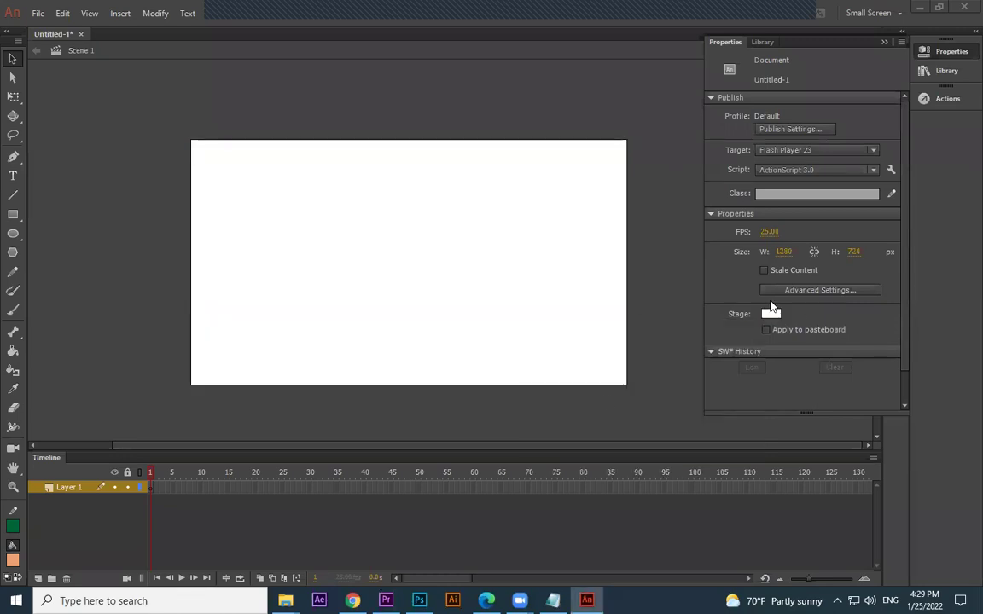
click(509, 309)
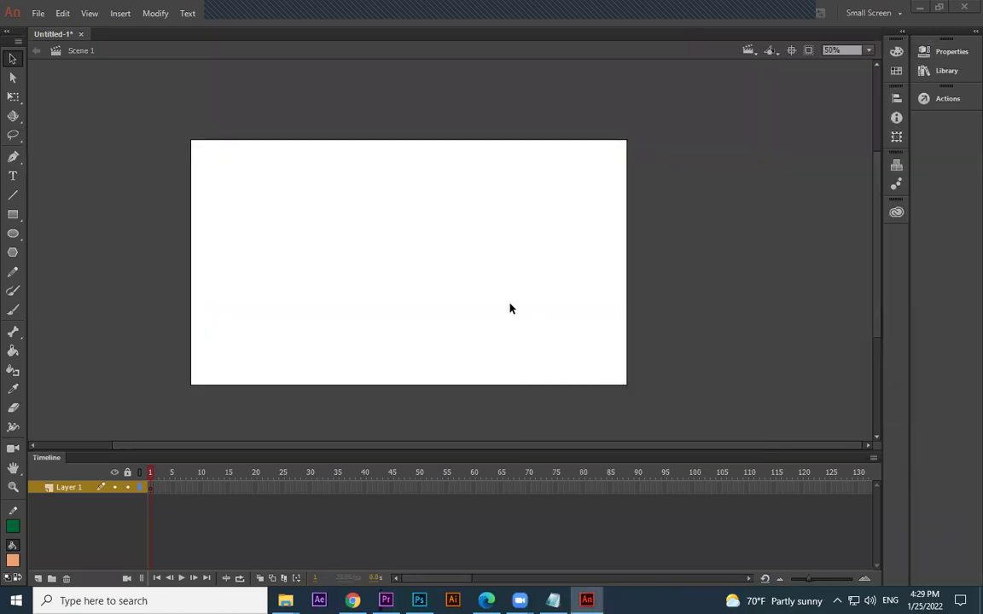
click(936, 53)
click(936, 53)
click(936, 53)
click(936, 53)
- Try the Animator workspace layout and change to the Essentials layout
click(887, 14)
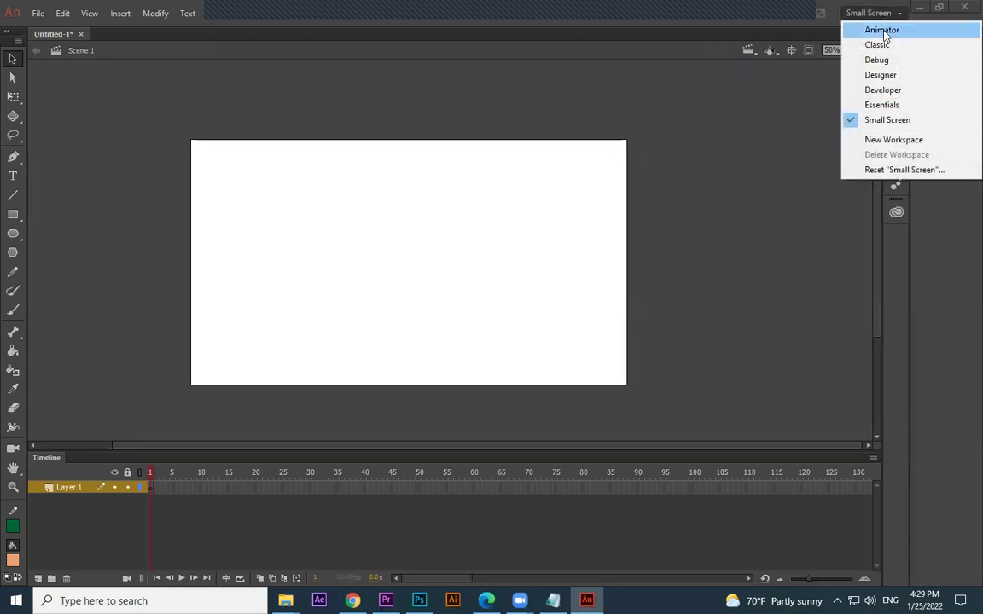
click(893, 29)
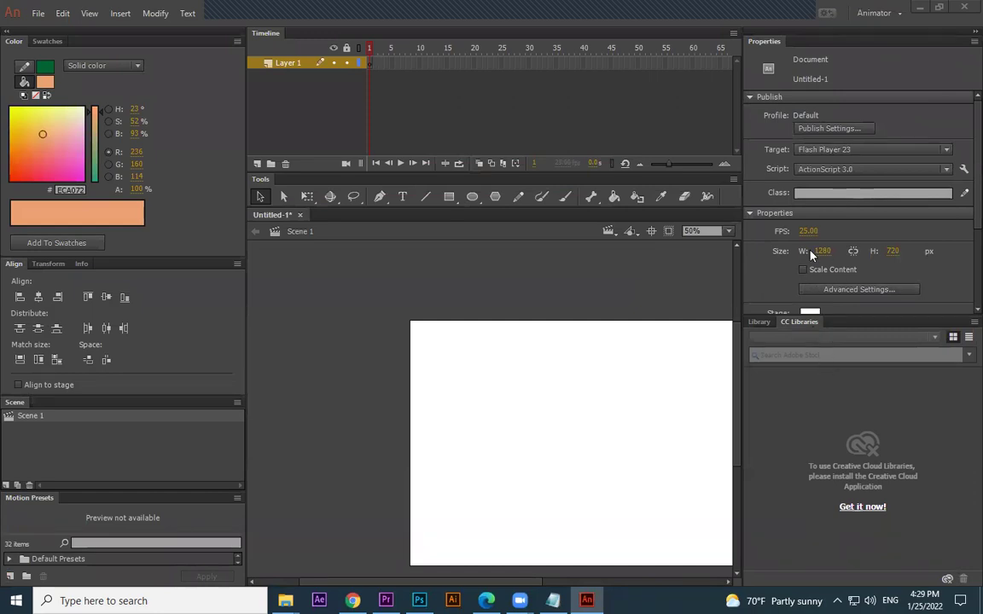
click(878, 13)
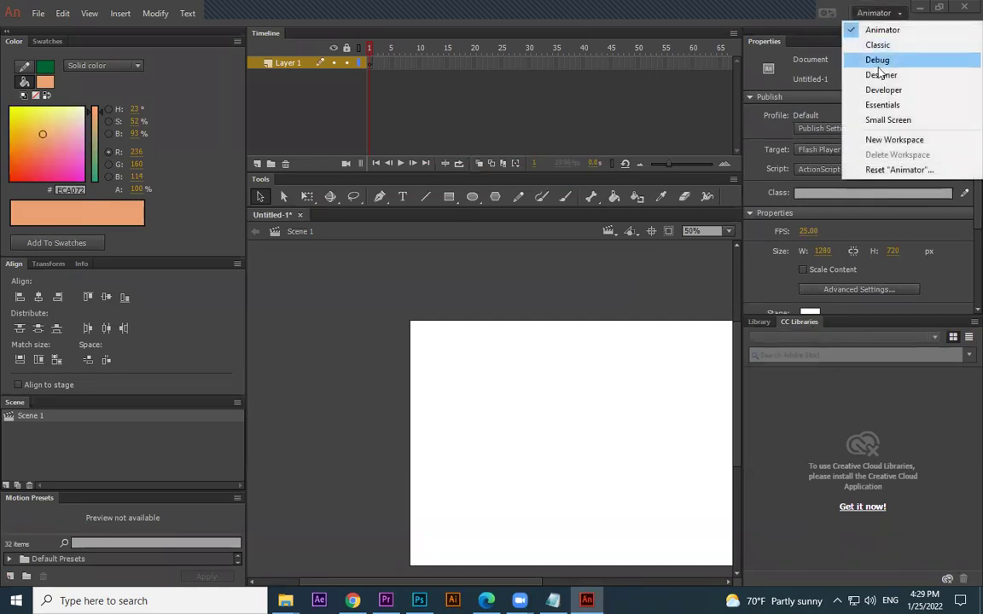
click(887, 104)
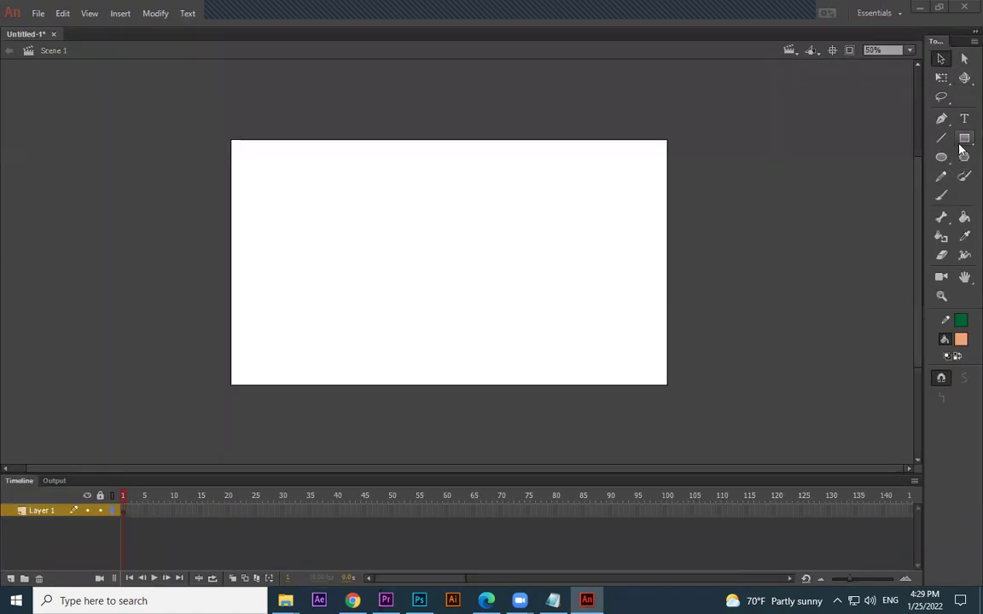
- Show the document's properties as a floating panel and look through its frame rate, size and stage settings
click(350, 13)
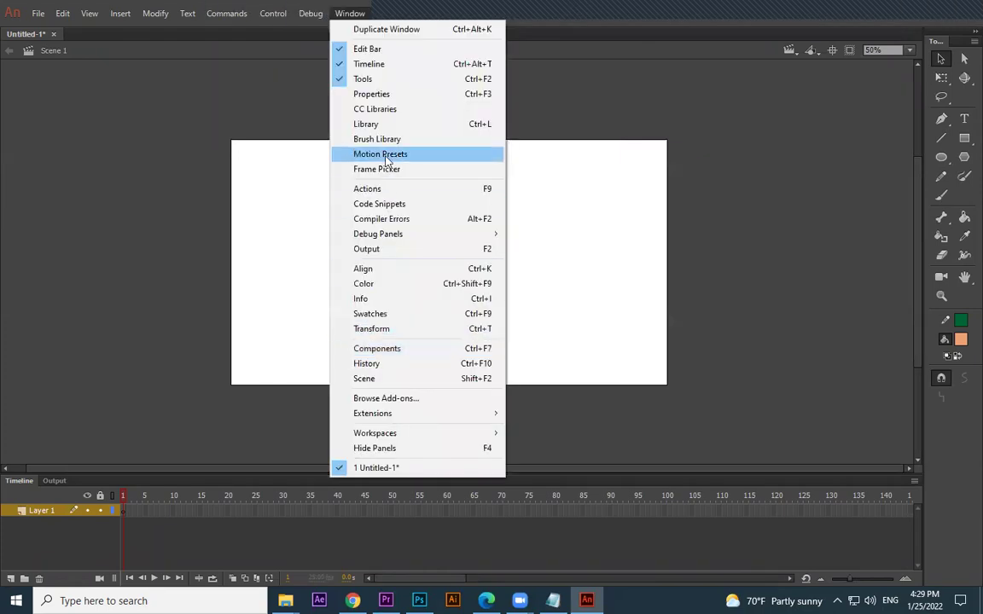
click(370, 94)
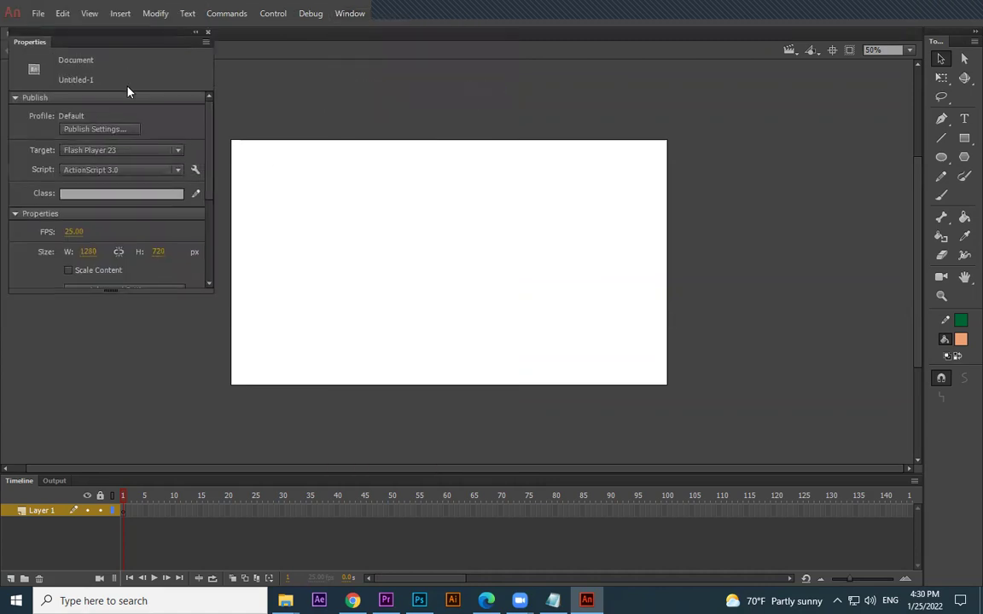
scroll(111, 294, down, 2)
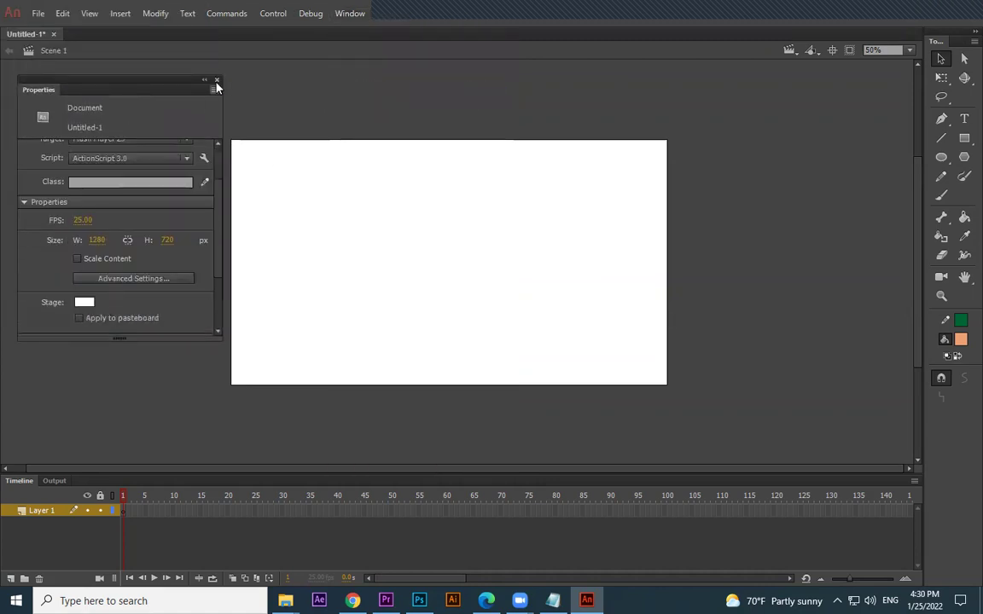
- Switch back to the Small Screen workspace and collapse the CC Libraries panel
click(888, 17)
click(884, 121)
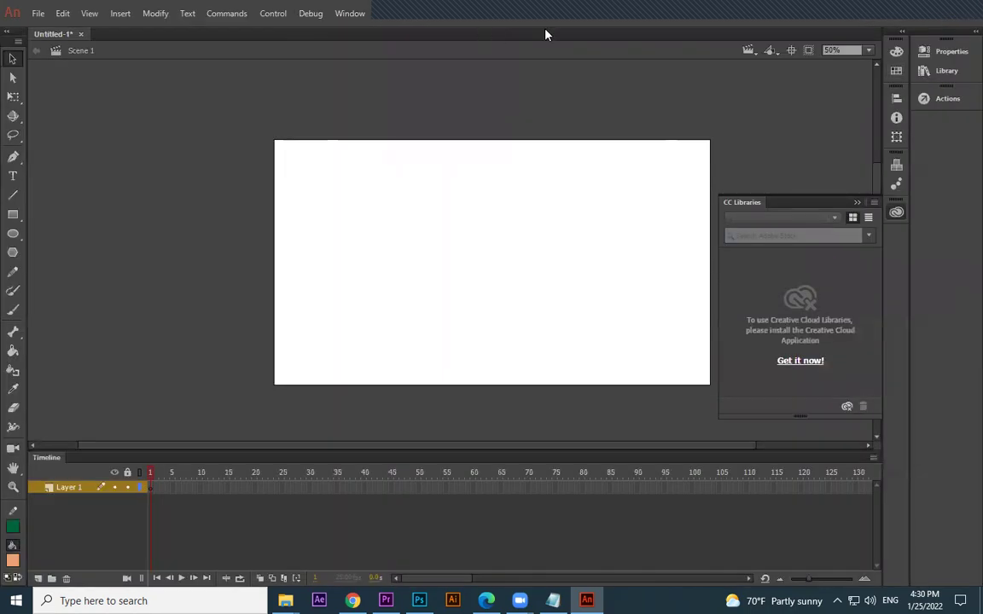
click(856, 203)
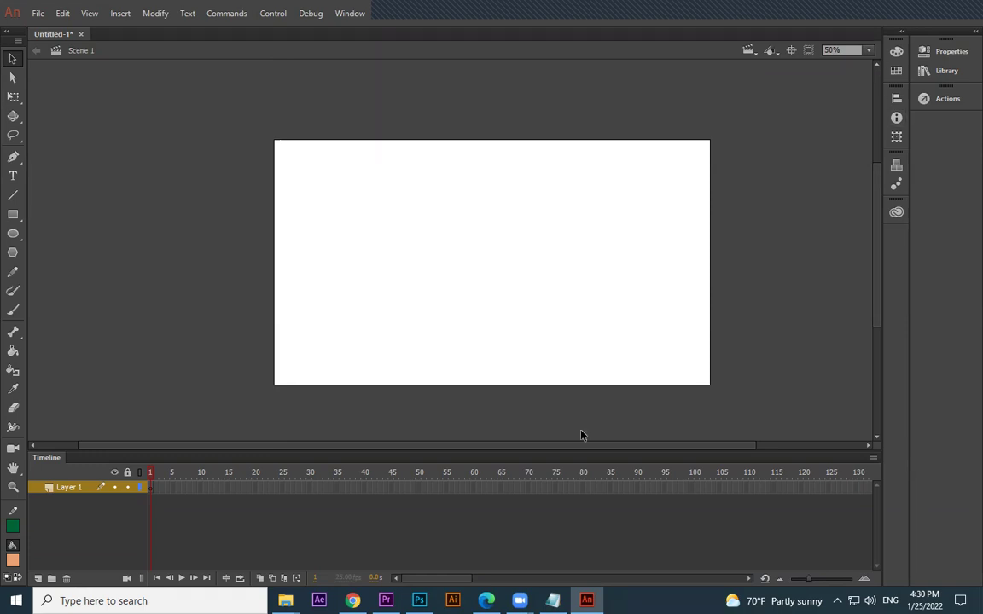
- Draw an orange-filled rectangle and a circle on the stage, plus a pentagon overlapping the stage's left edge
click(6, 33)
click(6, 33)
click(13, 214)
mouse_move(370, 201)
mouse_down()
mouse_move(400, 231)
mouse_move(524, 297)
mouse_up()
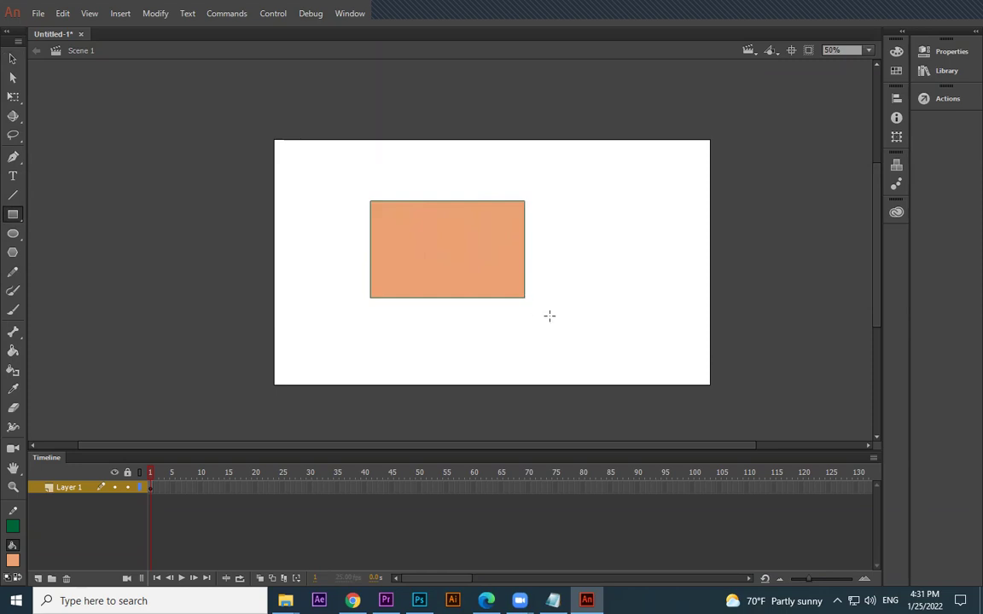
click(13, 233)
drag(588, 204, 671, 286)
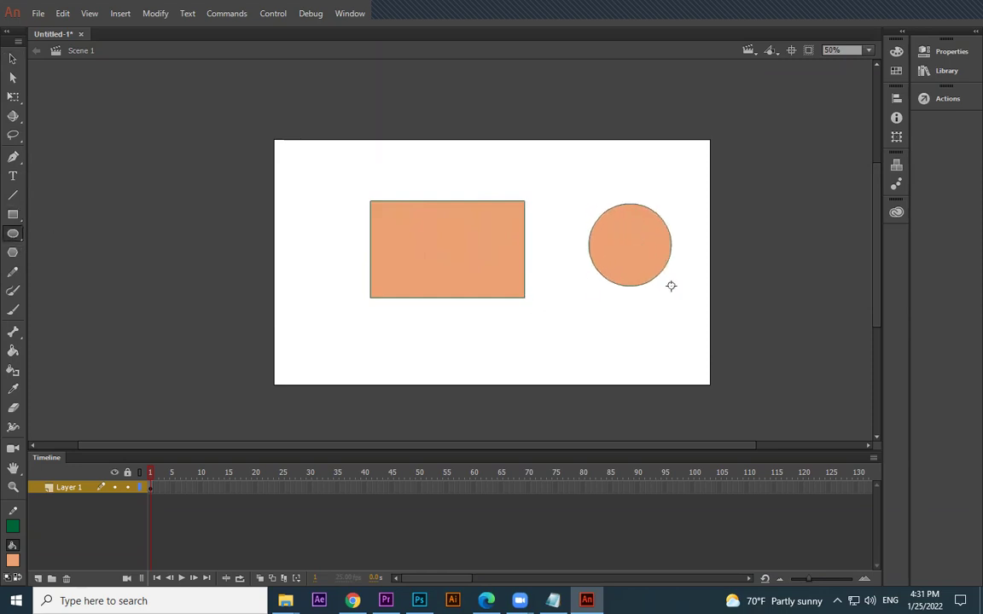
click(13, 252)
drag(282, 217, 313, 264)
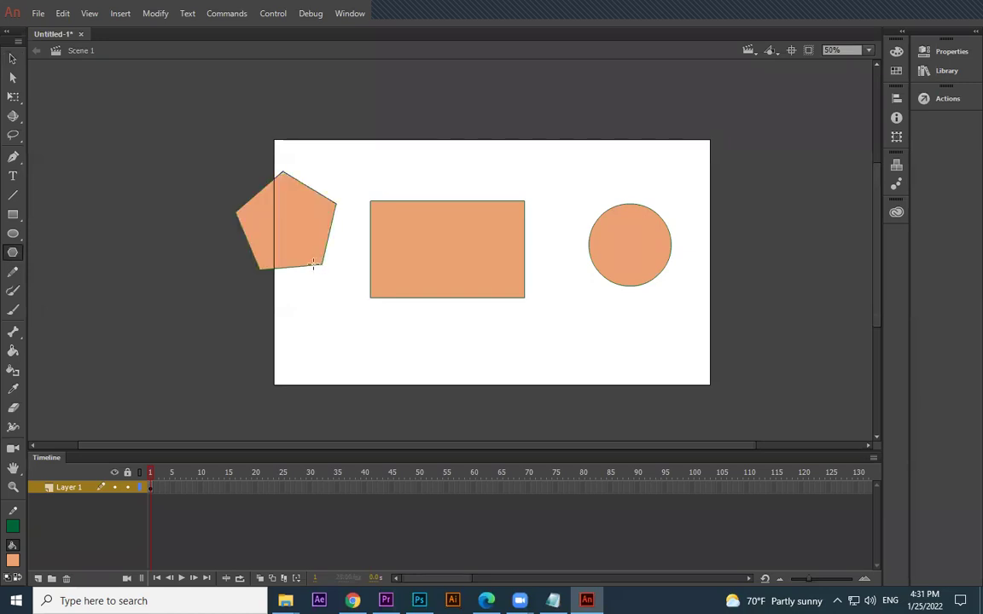
- Draw a primitive rectangle across the stage's upper edge and a primitive oval near its lower edge
click(13, 214)
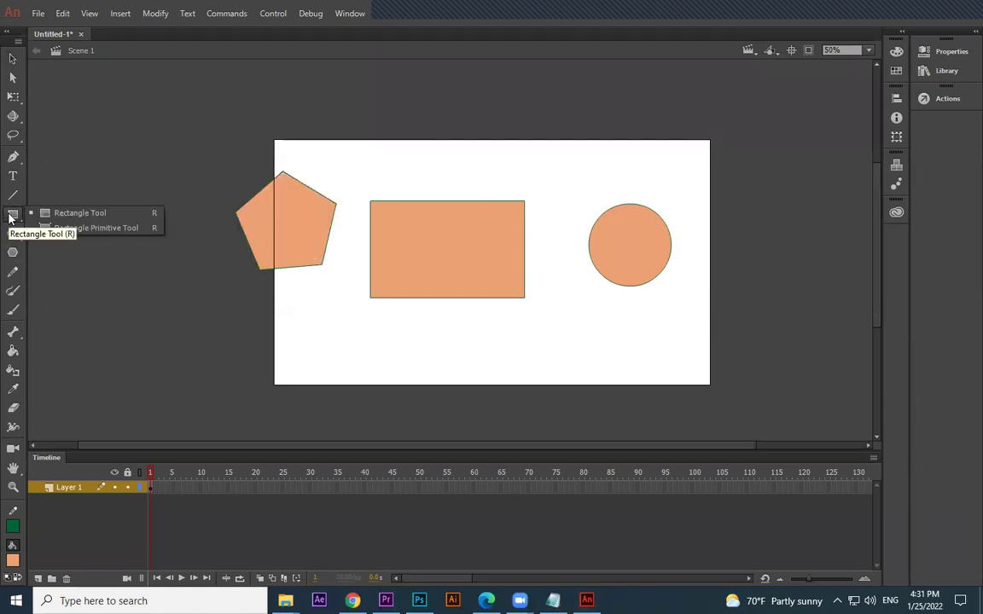
click(106, 229)
drag(437, 133, 573, 195)
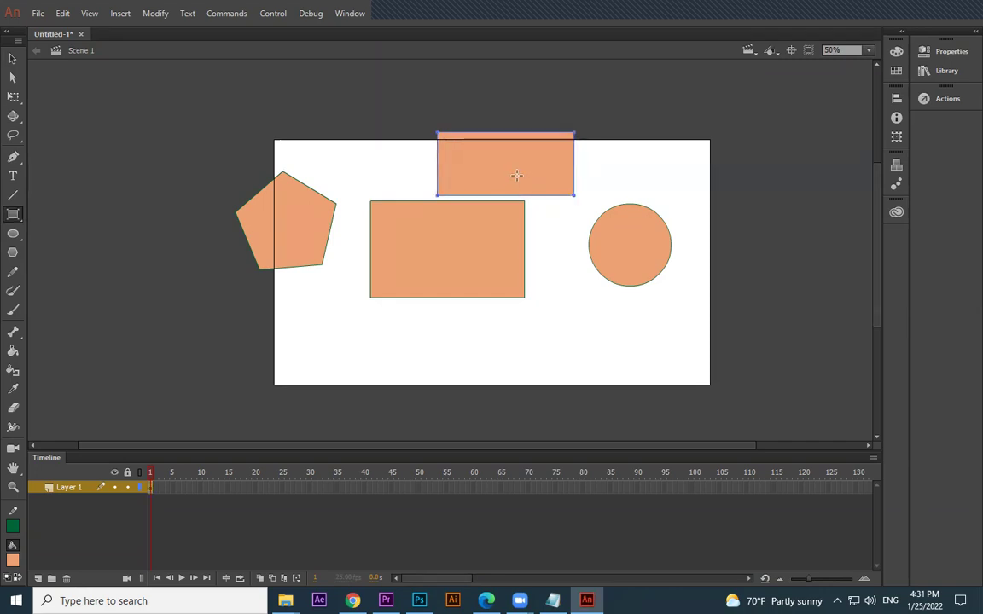
click(13, 214)
click(64, 226)
click(13, 233)
click(59, 247)
drag(543, 312, 626, 382)
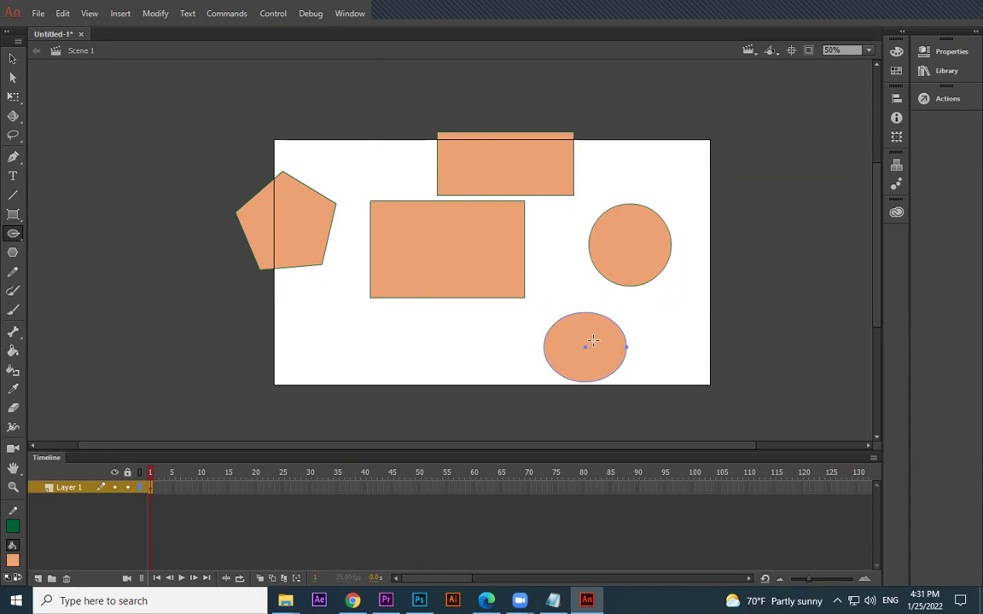
- Cut a wedge out of the primitive oval to make a pie shape and round the primitive rectangle's corners
click(15, 252)
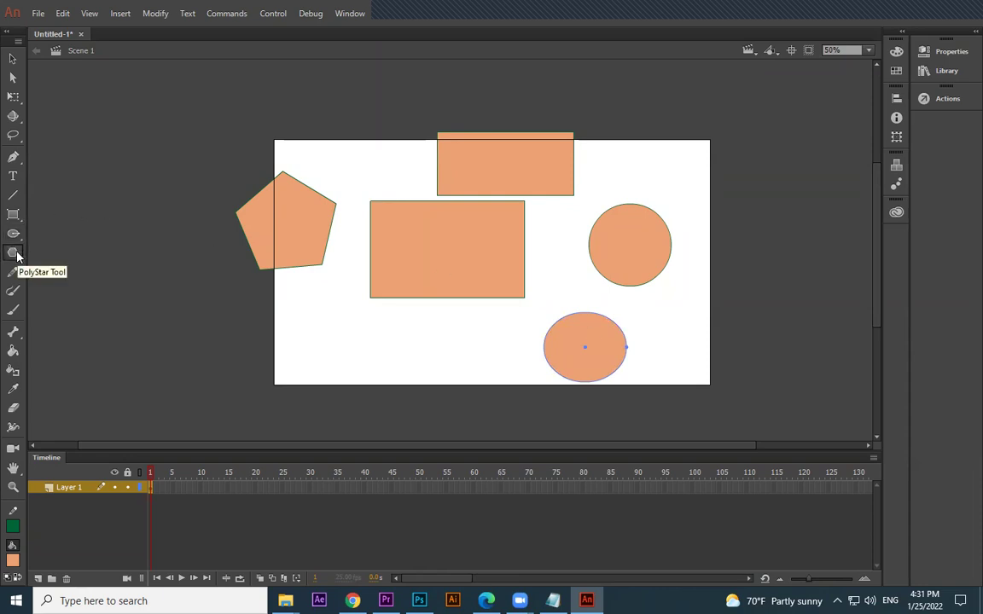
click(13, 57)
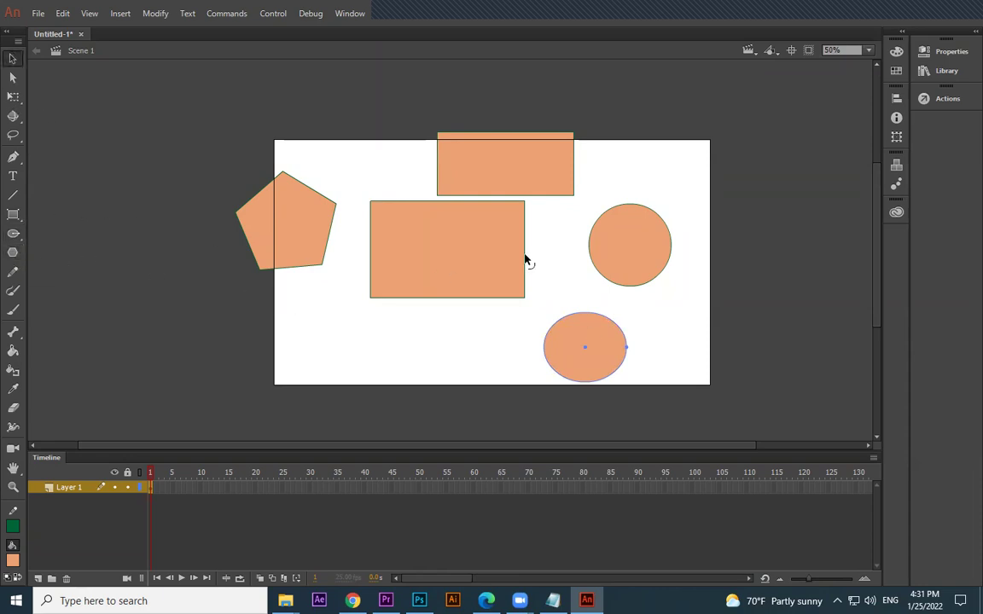
click(621, 253)
click(508, 319)
click(625, 344)
click(638, 258)
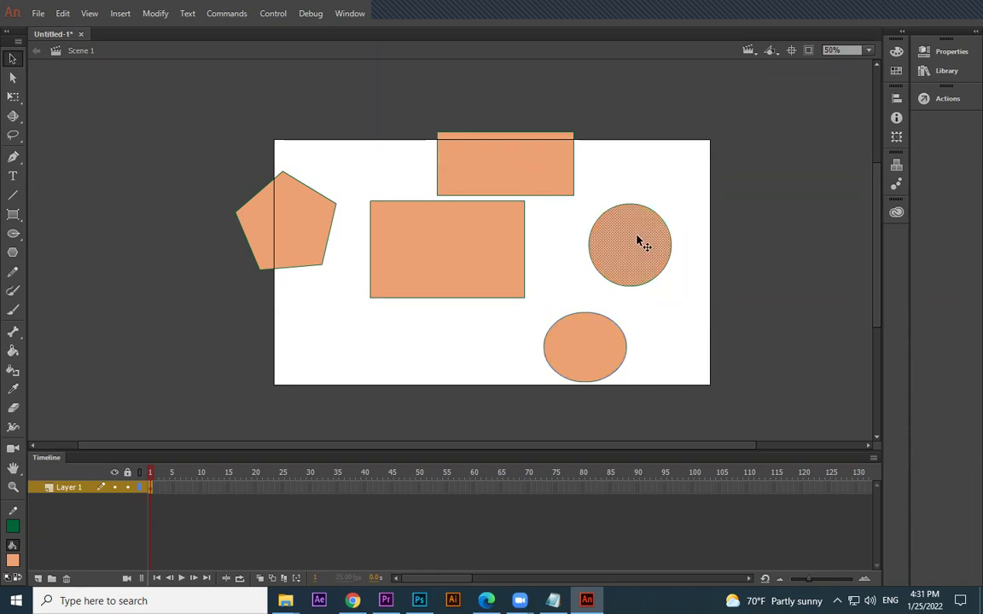
click(601, 300)
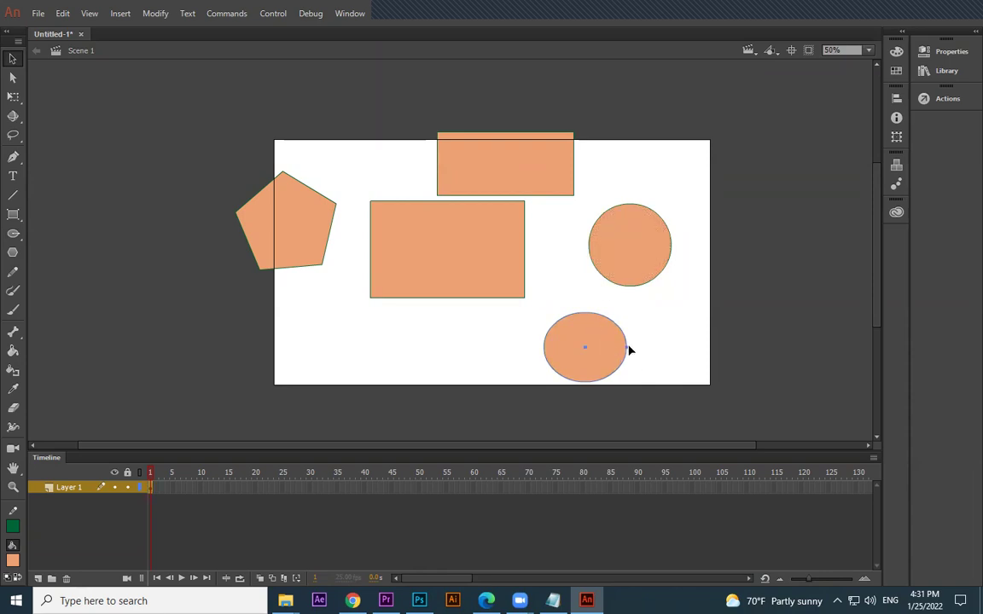
mouse_move(626, 346)
mouse_down()
mouse_move(610, 329)
mouse_move(621, 334)
mouse_up()
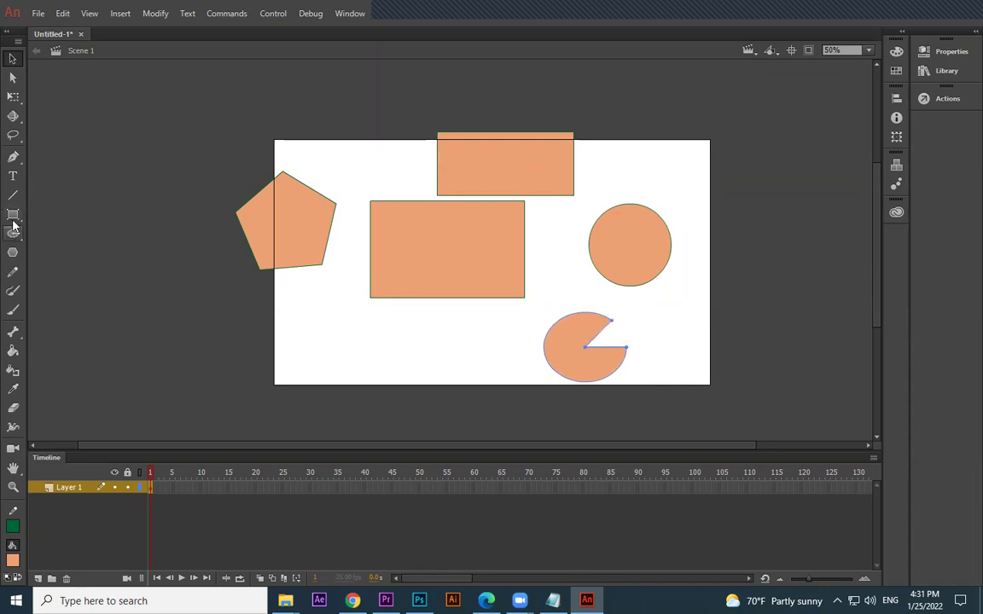
click(574, 158)
drag(574, 134, 588, 154)
- Move the fills of the plain rectangle and the circle away from their outlines
click(525, 207)
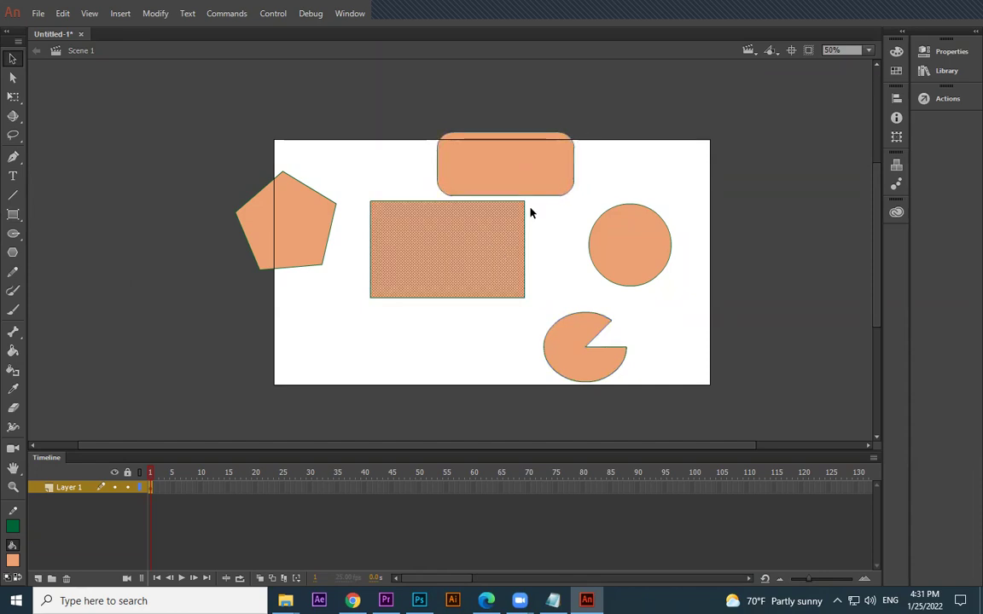
drag(524, 207, 529, 233)
drag(626, 241, 574, 253)
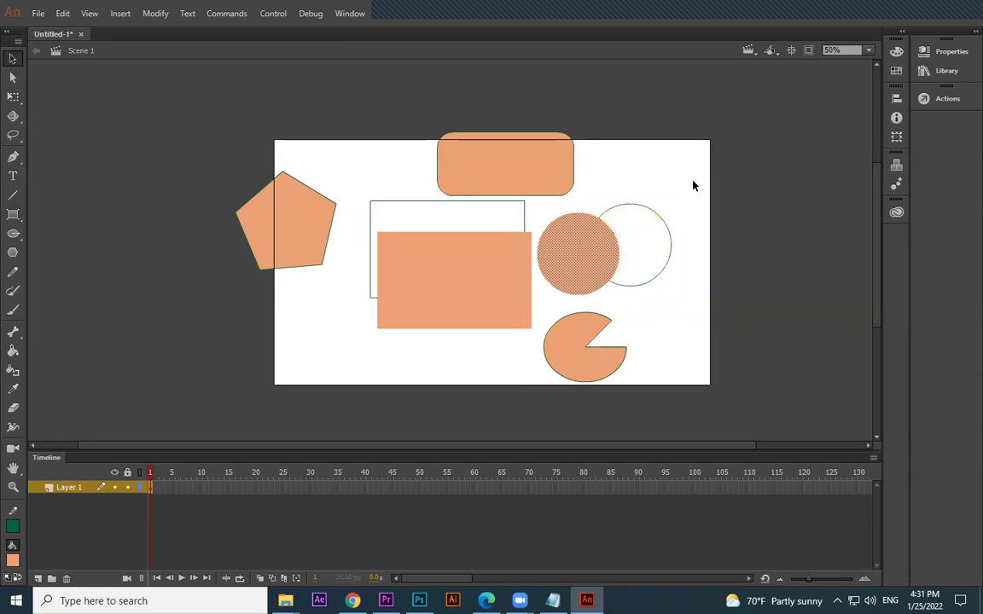
- Draw an orange square with the Rectangle tool and undo it
click(962, 22)
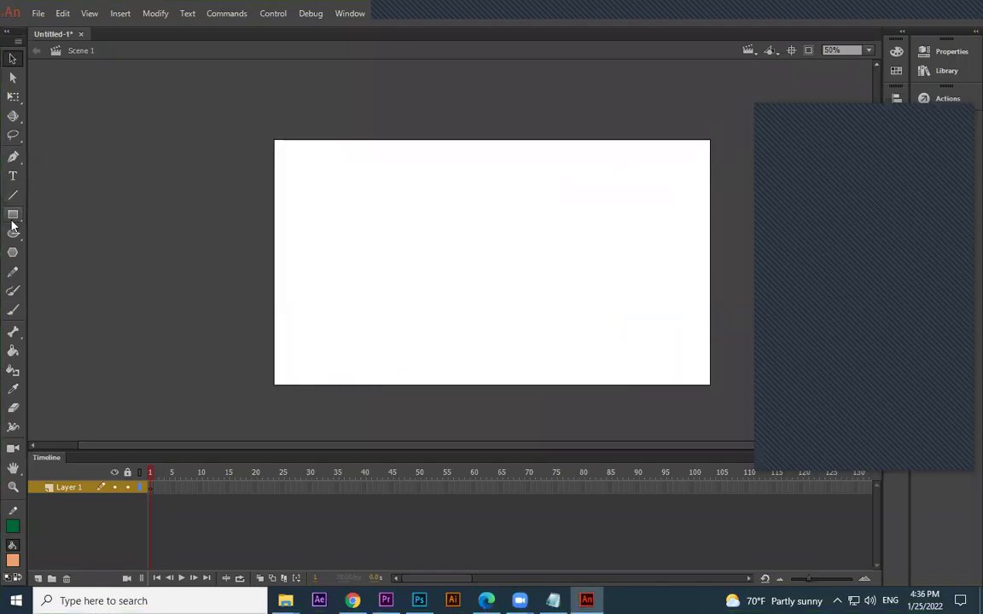
click(13, 214)
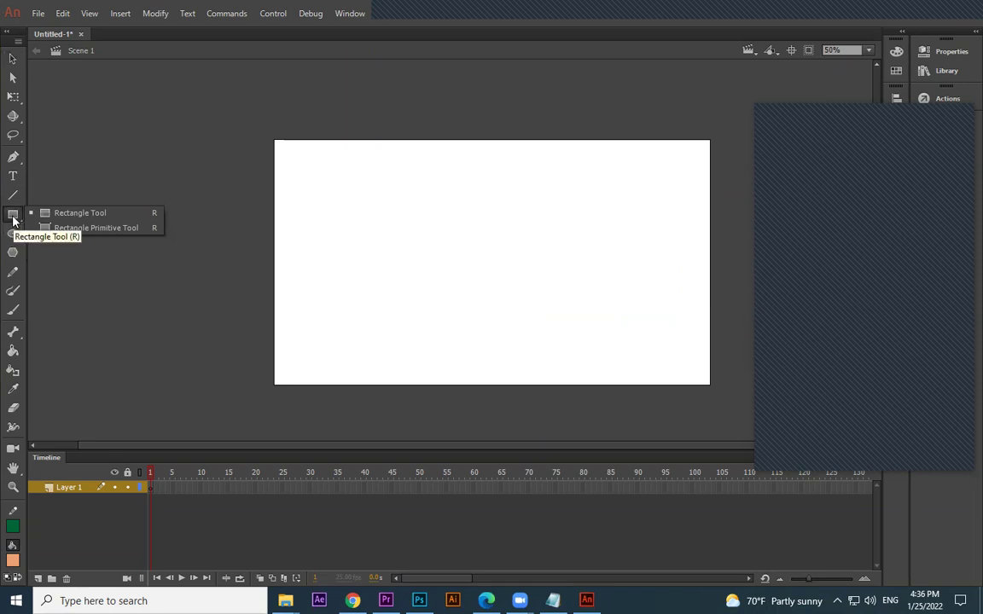
click(61, 212)
drag(387, 188, 473, 271)
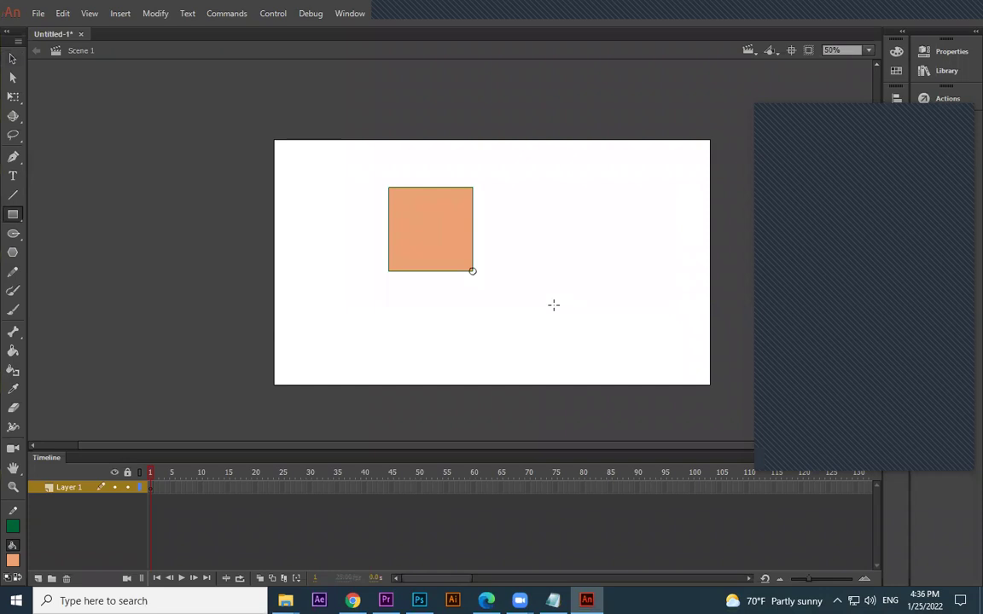
key(ctrl+z)
click(649, 17)
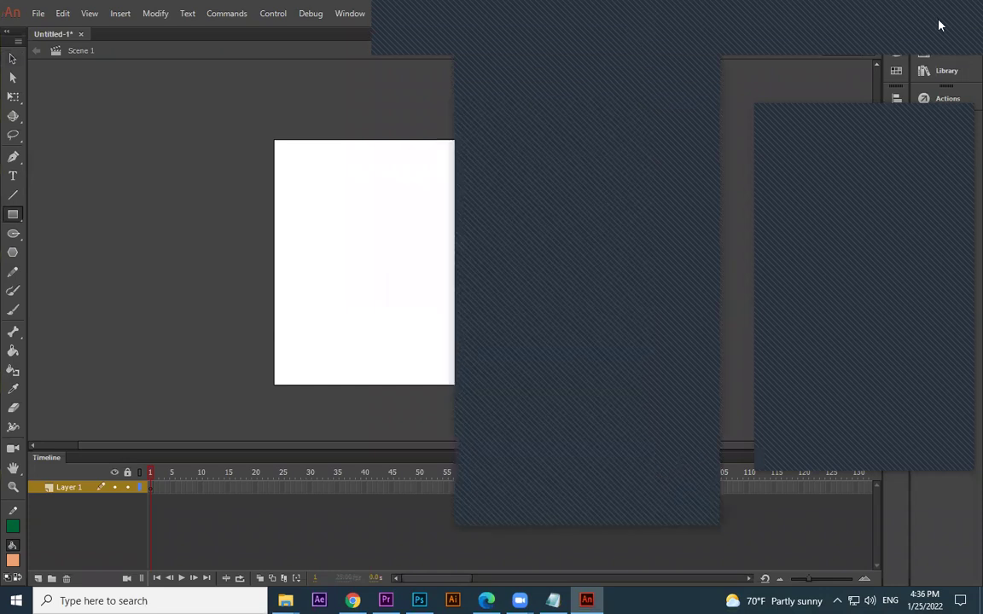
click(872, 59)
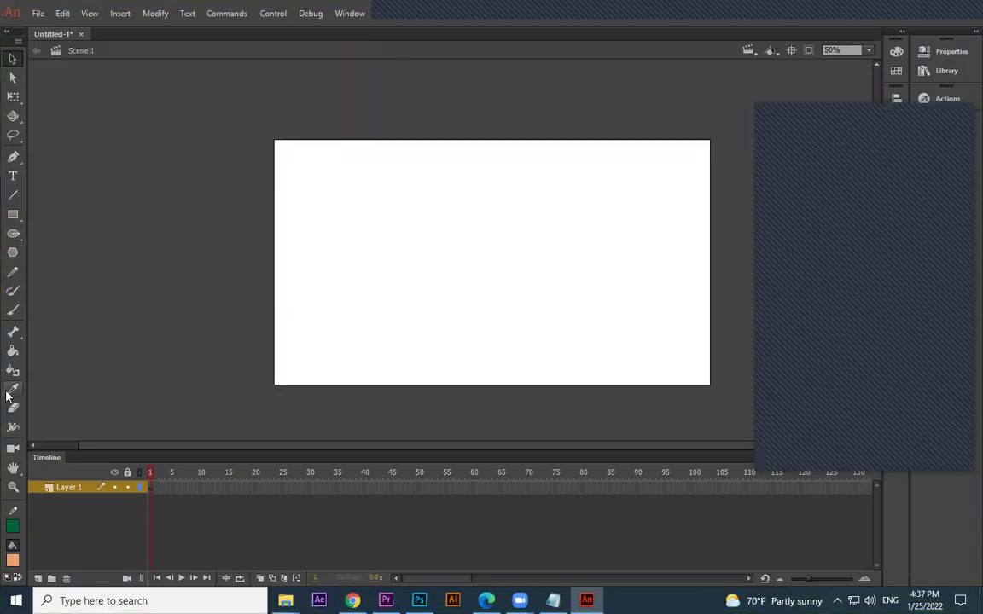
- Draw an orange rectangle on the stage and delete it together with its outline
click(12, 214)
mouse_move(382, 181)
mouse_down()
mouse_move(414, 246)
mouse_move(559, 302)
mouse_up()
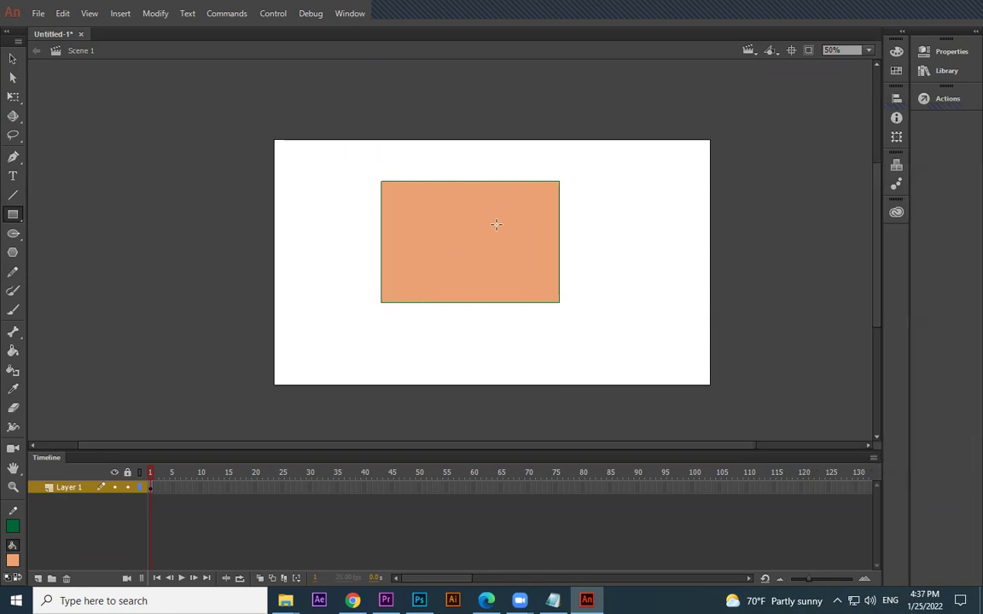
click(13, 58)
double_click(472, 261)
key(Delete)
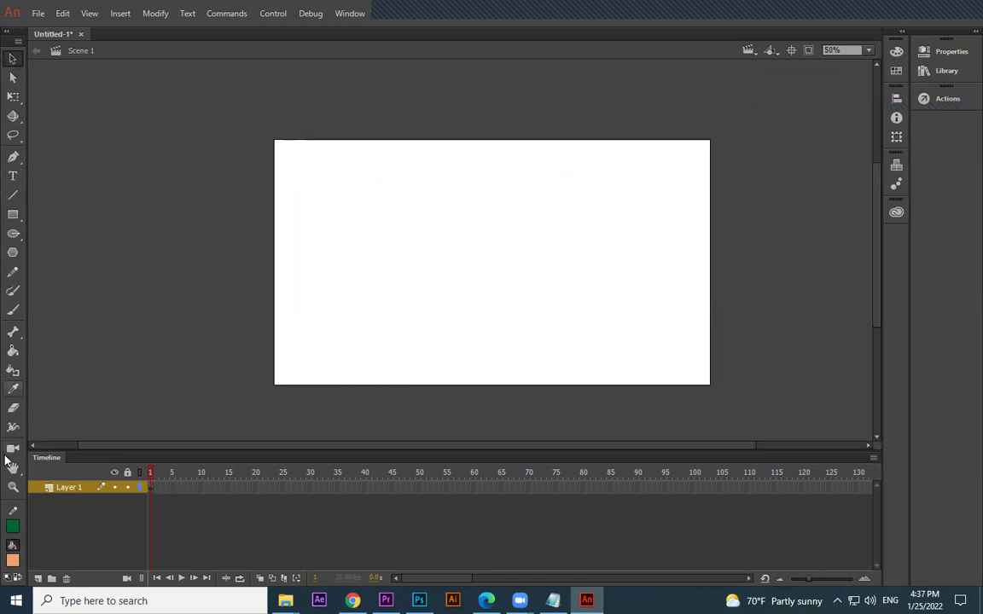
- Set the fill colour to dark red and draw a large rectangle on the stage
click(13, 561)
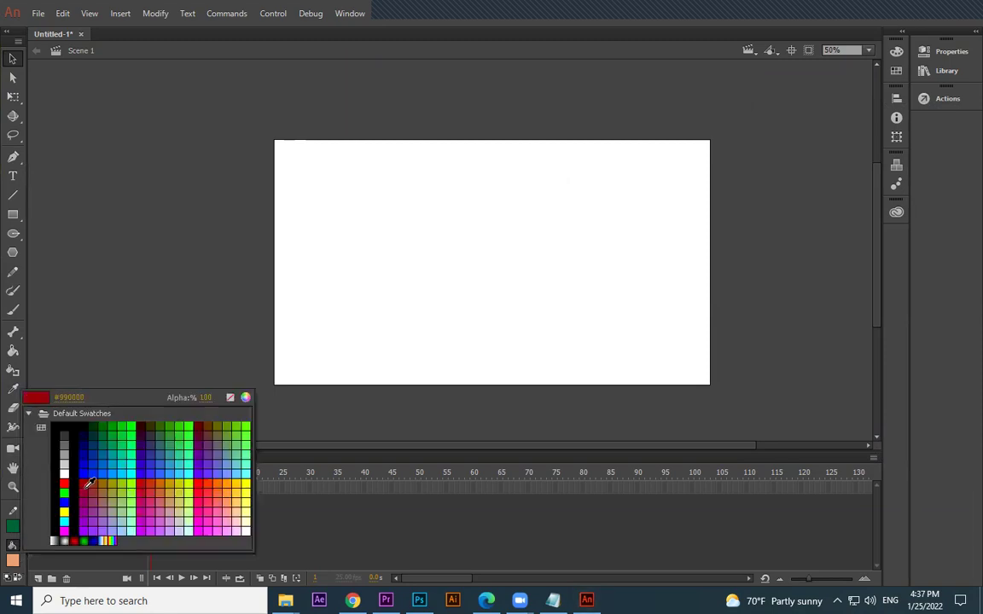
click(80, 442)
click(13, 214)
drag(398, 155, 612, 304)
click(13, 58)
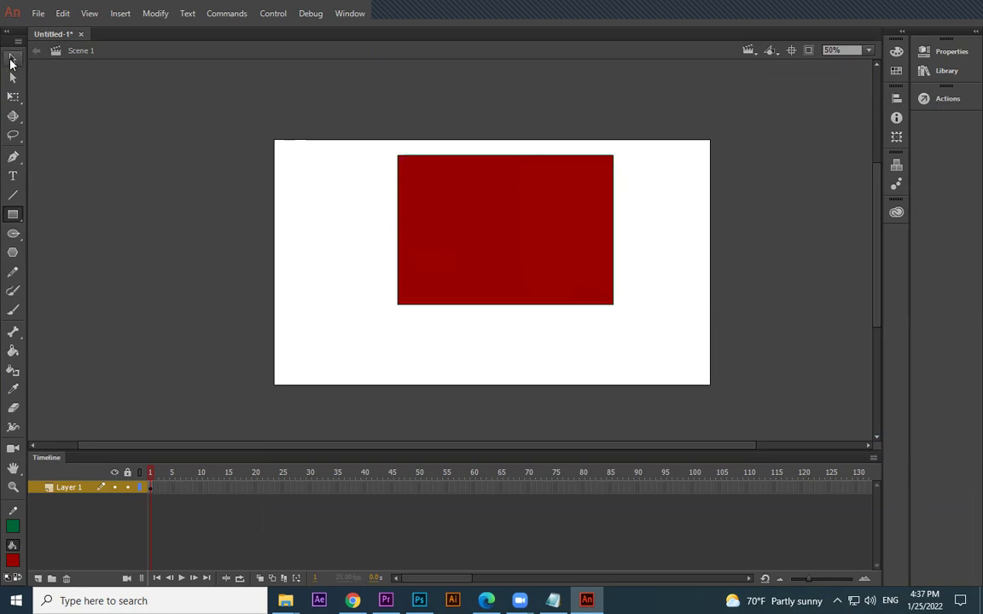
- Move the red fill to the stage's left edge, select the rectangle's complete outline and move it slightly down
click(579, 188)
mouse_move(580, 189)
mouse_down()
mouse_move(492, 227)
mouse_move(267, 270)
mouse_up()
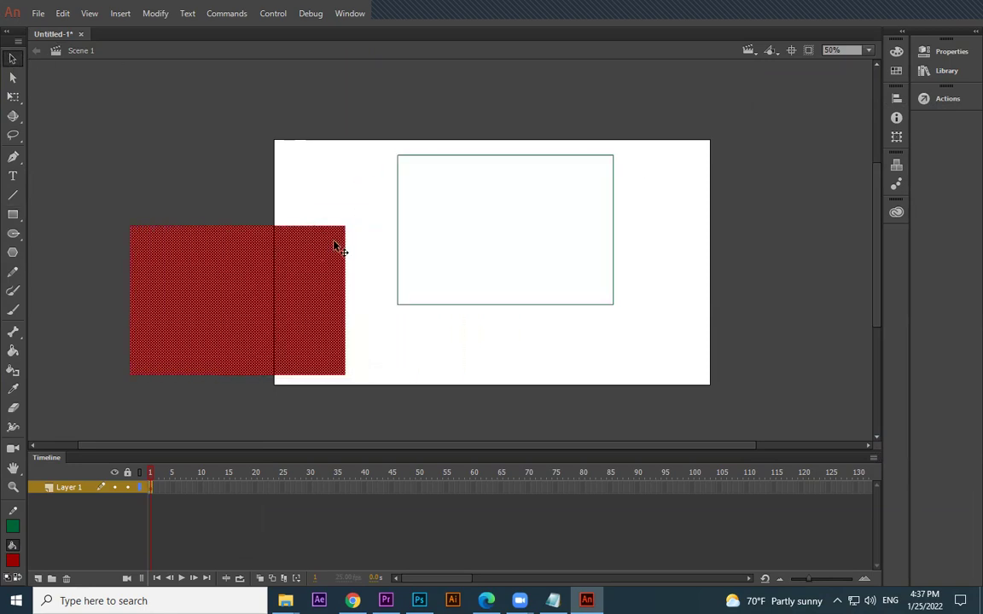
click(602, 157)
click(665, 177)
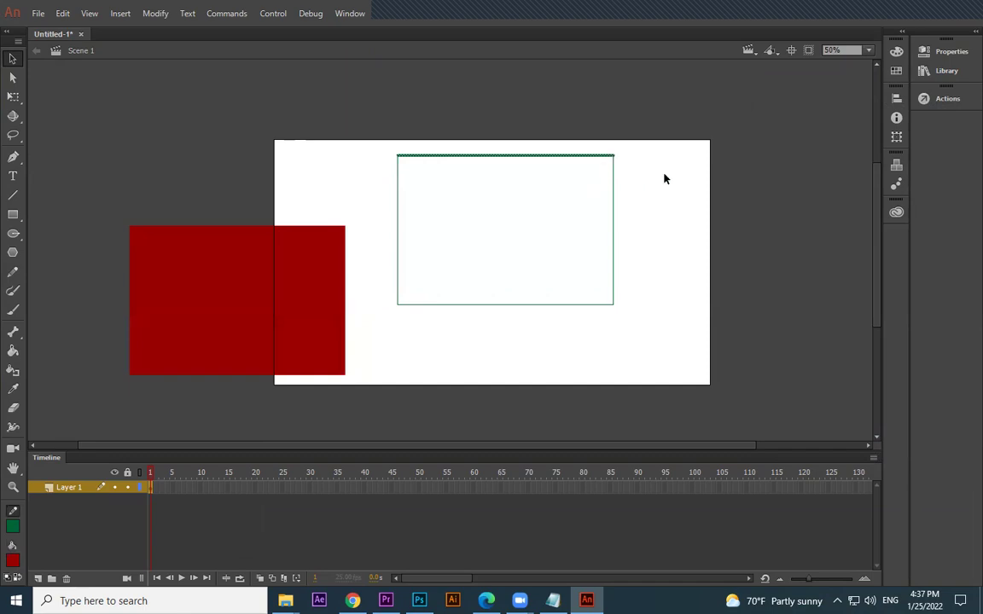
click(578, 157)
click(552, 307)
double_click(569, 156)
mouse_move(604, 158)
mouse_down()
mouse_move(616, 173)
mouse_move(607, 187)
mouse_up()
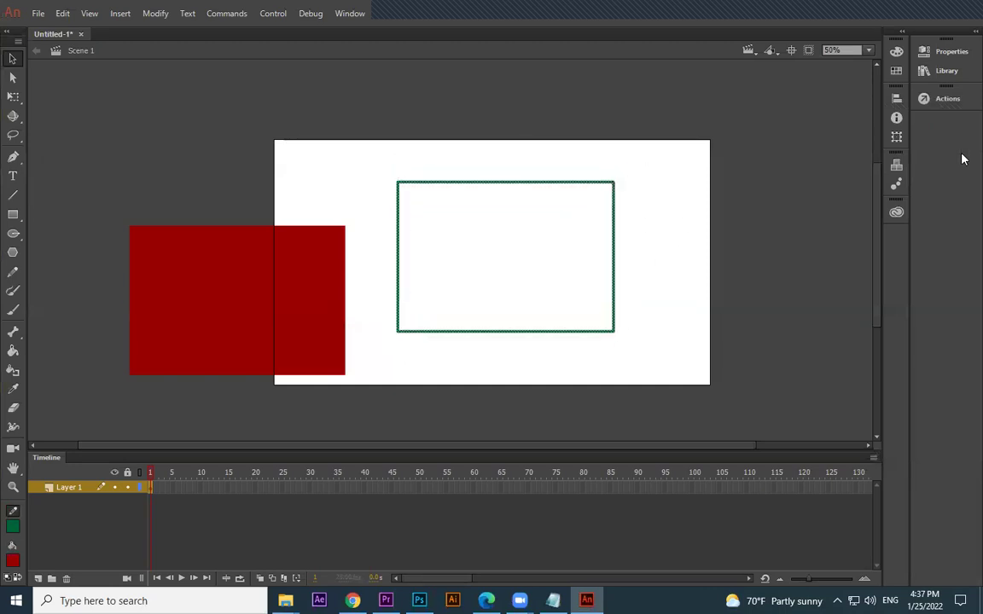
- Set the selected outline's stroke to 17.15 and change the fill colour to blue-violet
click(947, 52)
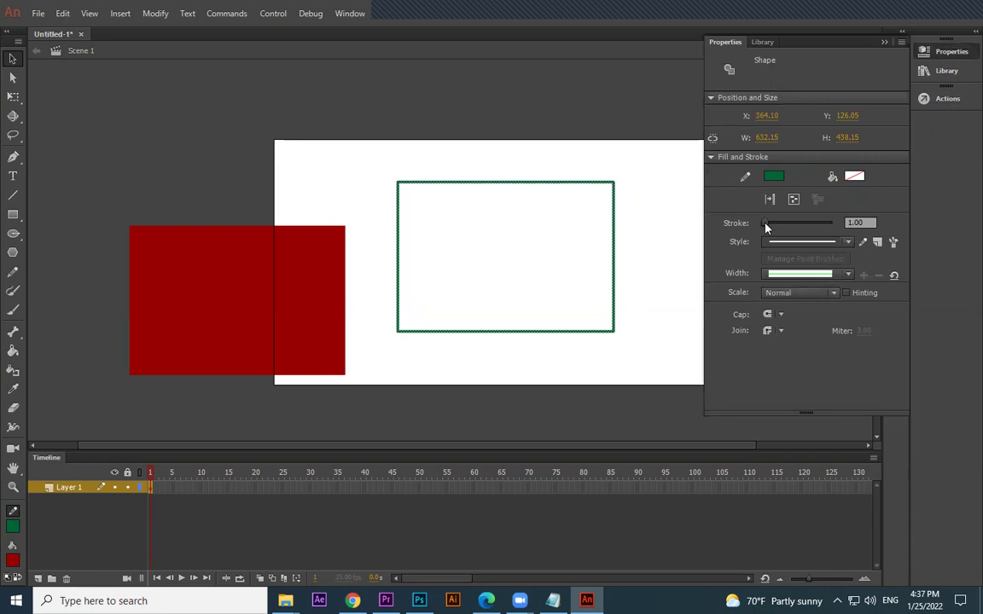
drag(765, 227, 774, 230)
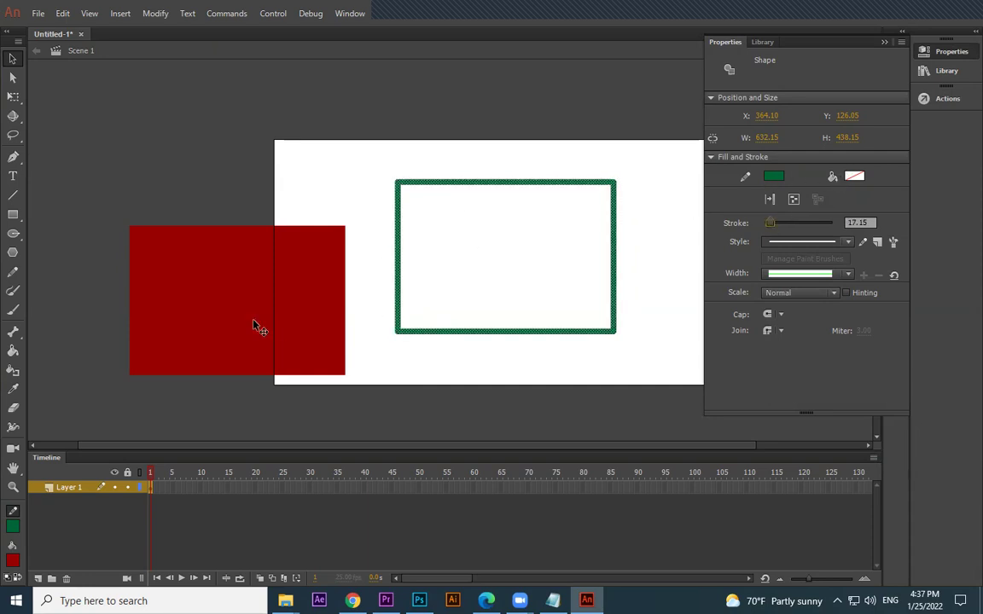
click(855, 177)
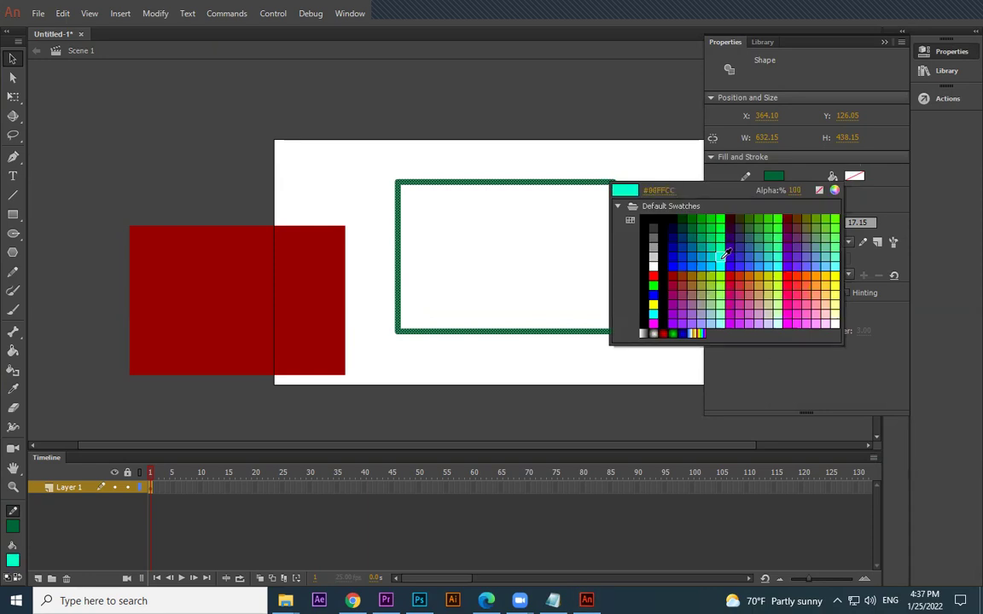
click(717, 256)
click(858, 178)
click(812, 273)
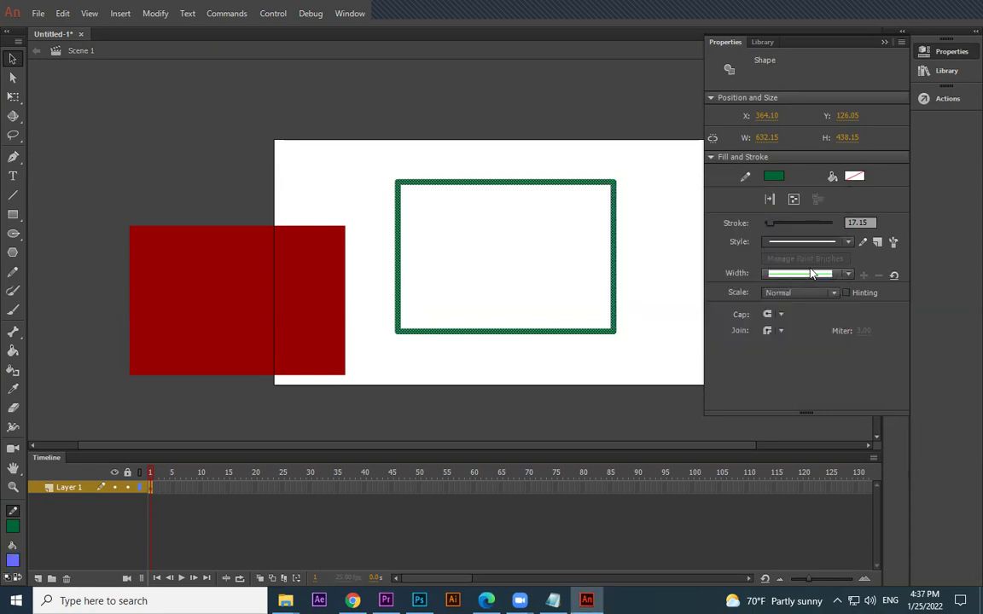
click(659, 200)
click(608, 183)
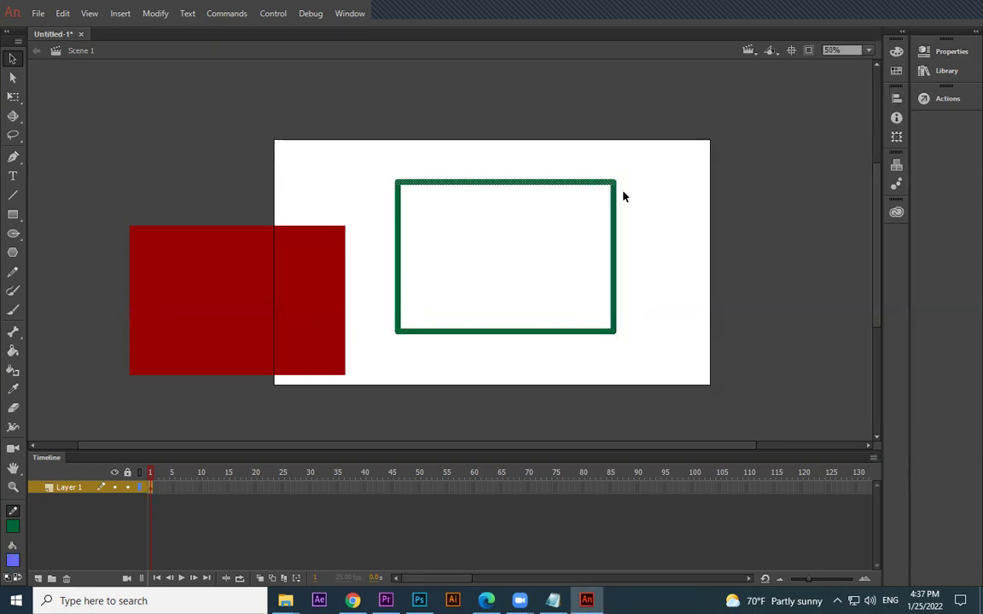
- Delete all shapes on the stage and draw a new rectangle about 656 by 428 pixels in size
drag(670, 162, 111, 410)
key(Delete)
click(13, 214)
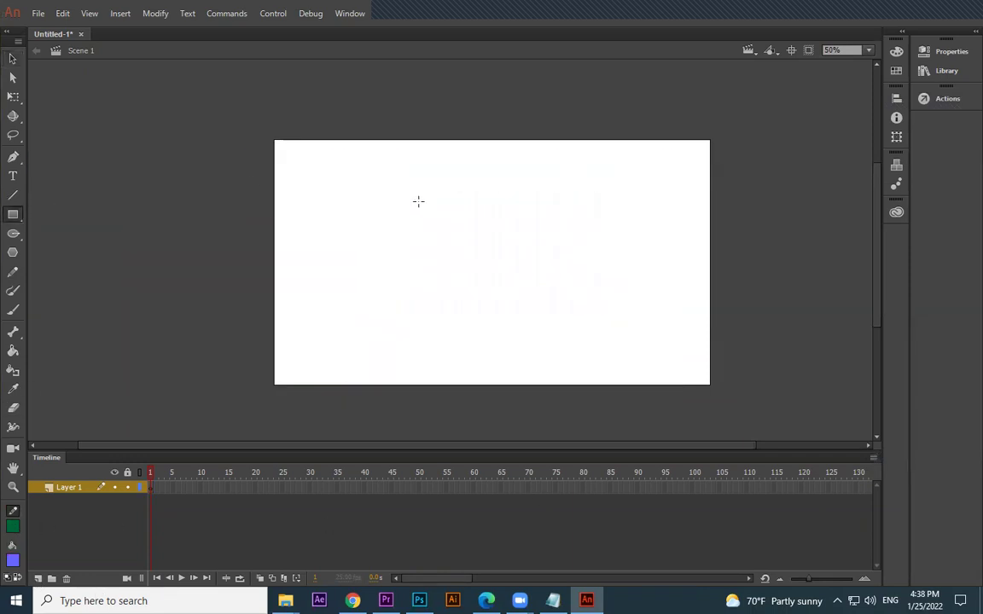
drag(372, 184, 599, 331)
- Select the whole rectangle with its outline and change its fill to light yellow-green
click(13, 58)
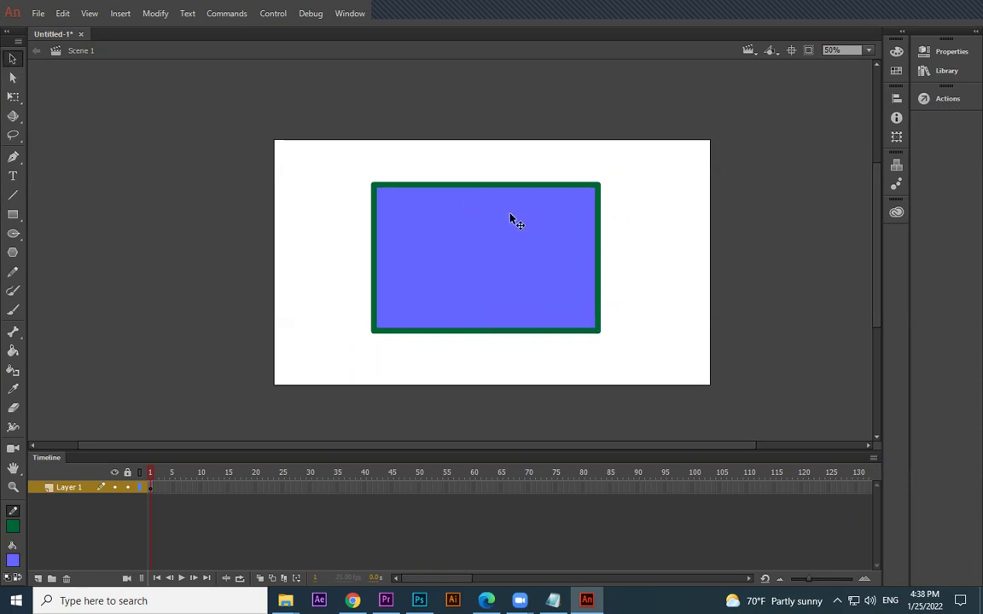
drag(649, 161, 280, 366)
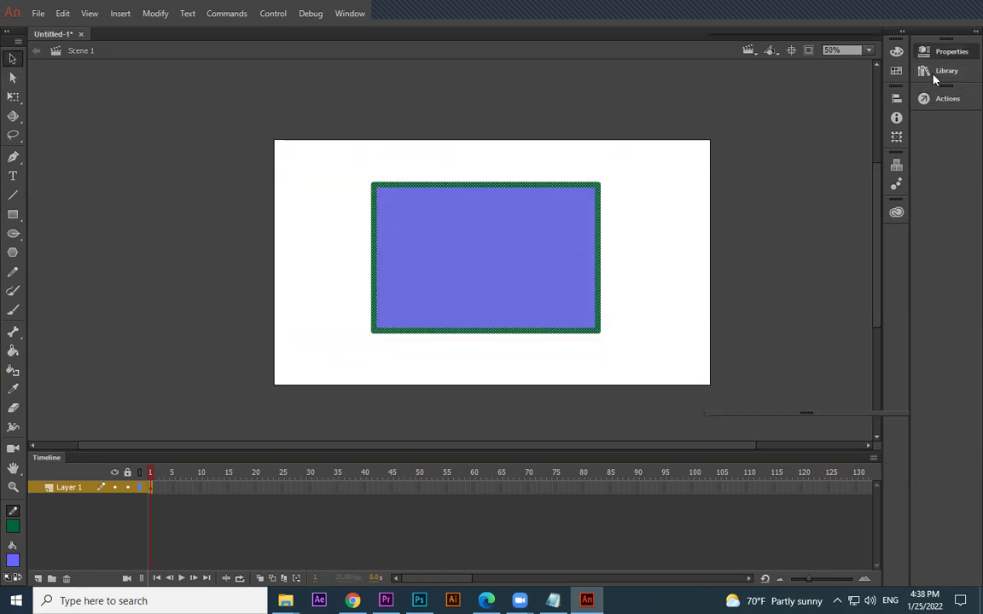
click(947, 51)
click(854, 177)
click(715, 284)
click(855, 176)
click(776, 305)
- Change the rectangle's outline colour to light orange and reduce its stroke to 11.05
click(774, 176)
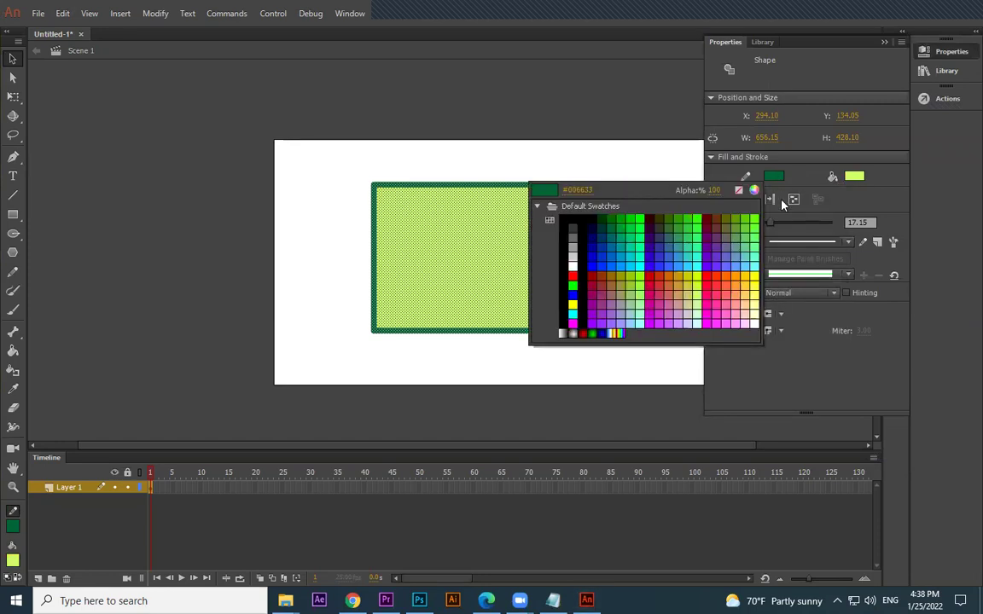
click(746, 281)
drag(773, 223, 768, 224)
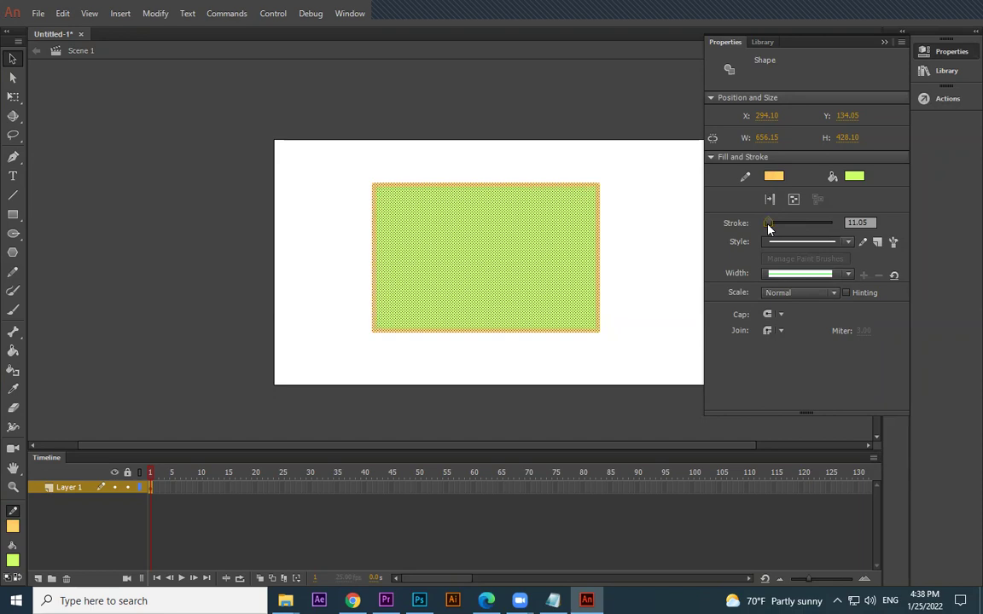
- Select only the rectangle's outline and change its stroke colour to red
click(650, 248)
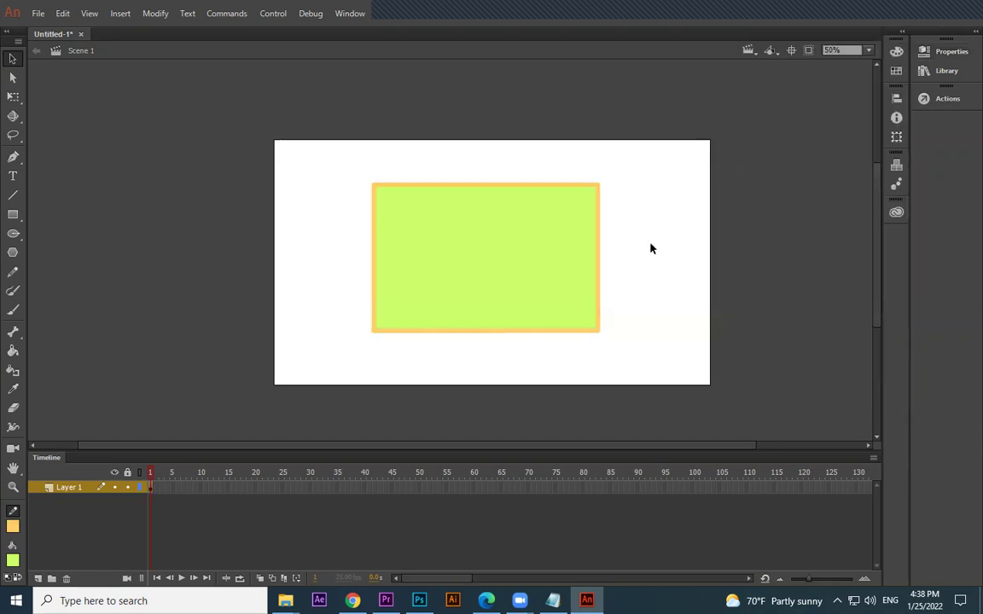
double_click(597, 199)
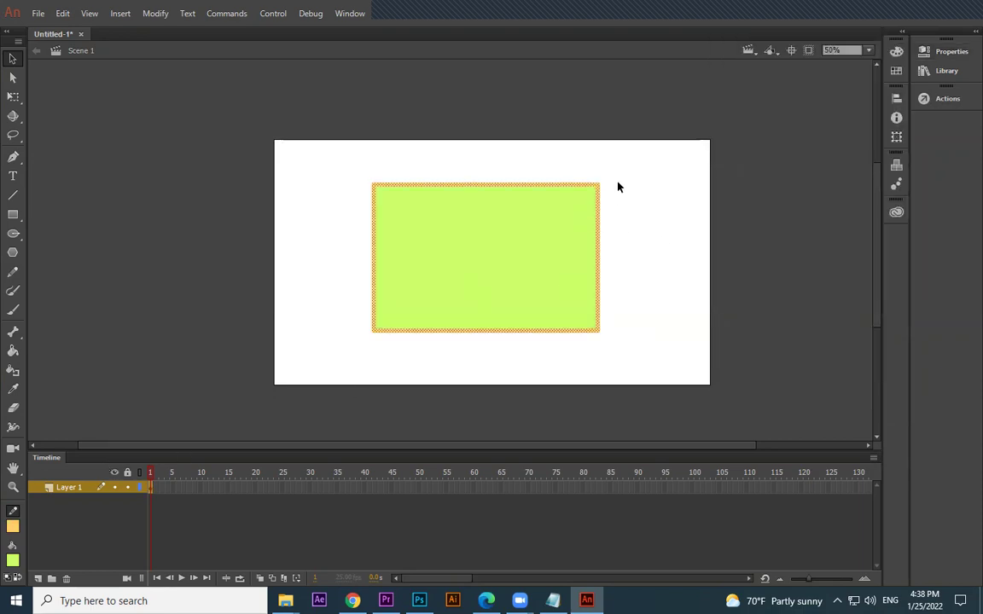
click(12, 526)
click(118, 445)
click(272, 252)
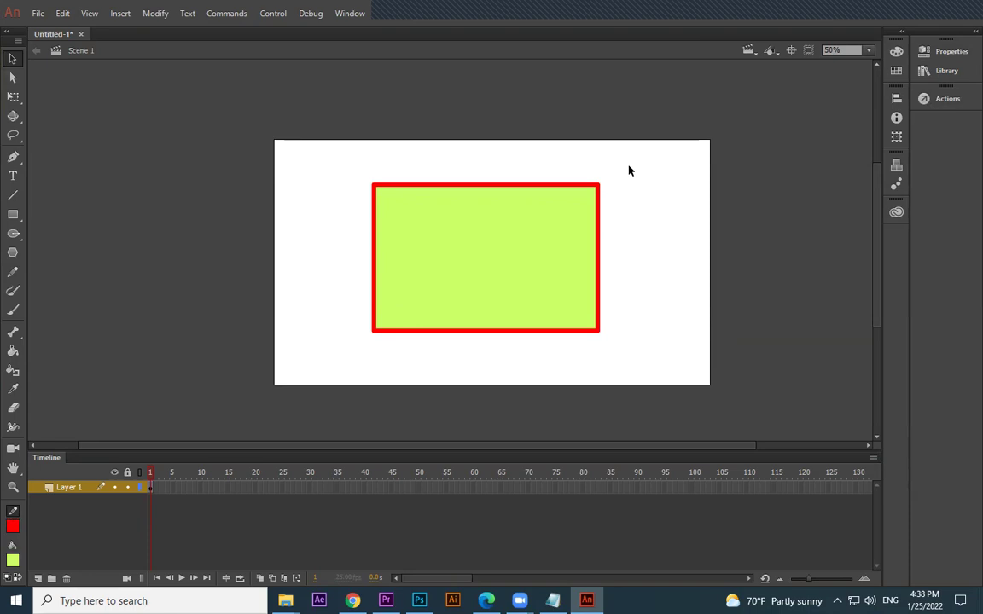
- Try to pull the rectangle's upper-right corner outward and move its fill away from the outline, undoing each change
drag(596, 187, 624, 176)
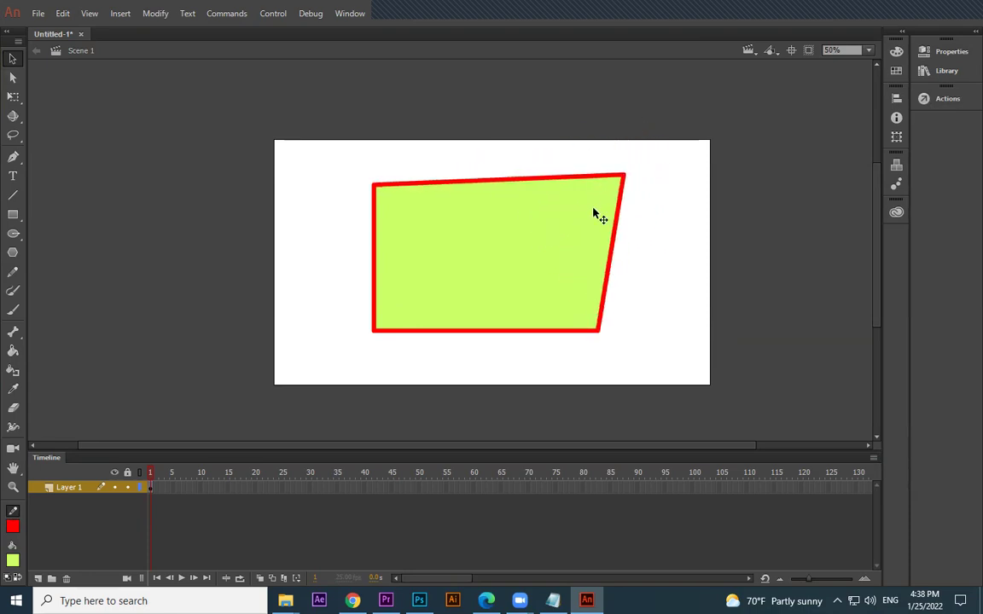
key(ctrl+z)
drag(534, 246, 757, 283)
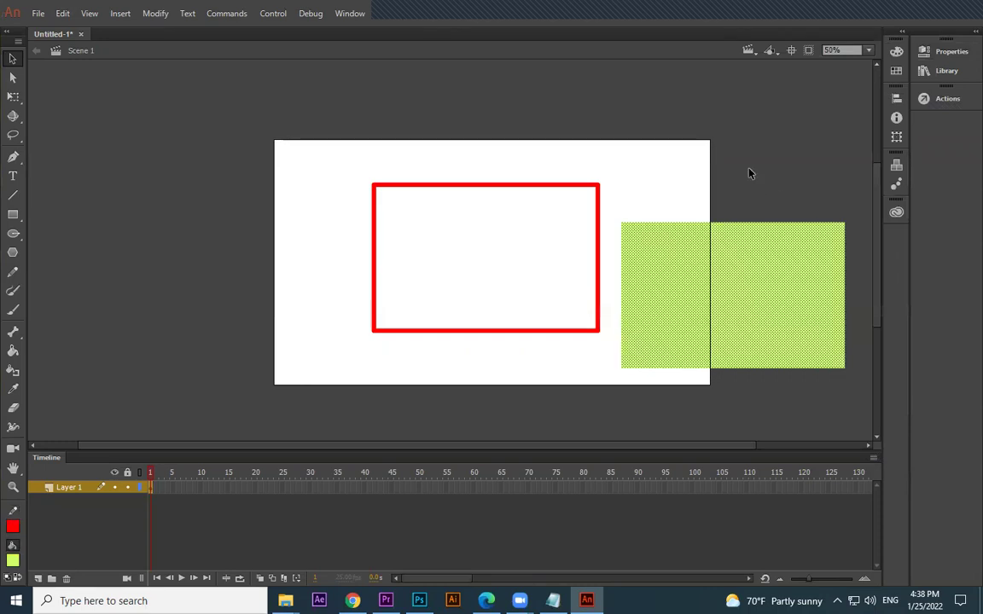
key(ctrl+z)
drag(597, 188, 556, 185)
drag(627, 186, 561, 242)
key(ctrl+z)
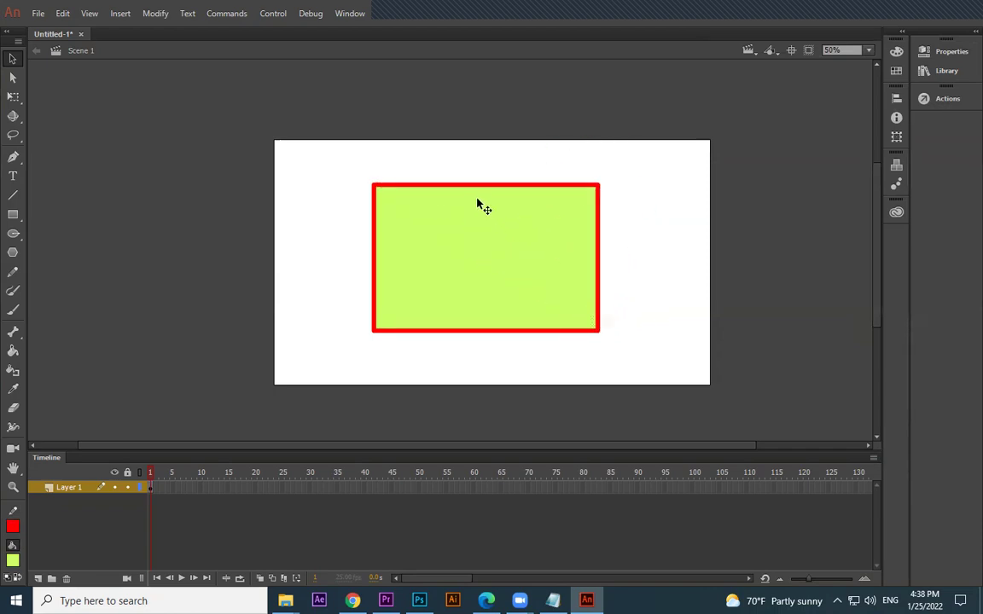
- Curve the rectangle's upper edge upward, pull its upper-left corner inward and bulge part of the lower edge downward
drag(478, 191, 476, 127)
drag(372, 185, 320, 220)
drag(378, 187, 437, 246)
drag(554, 356, 467, 209)
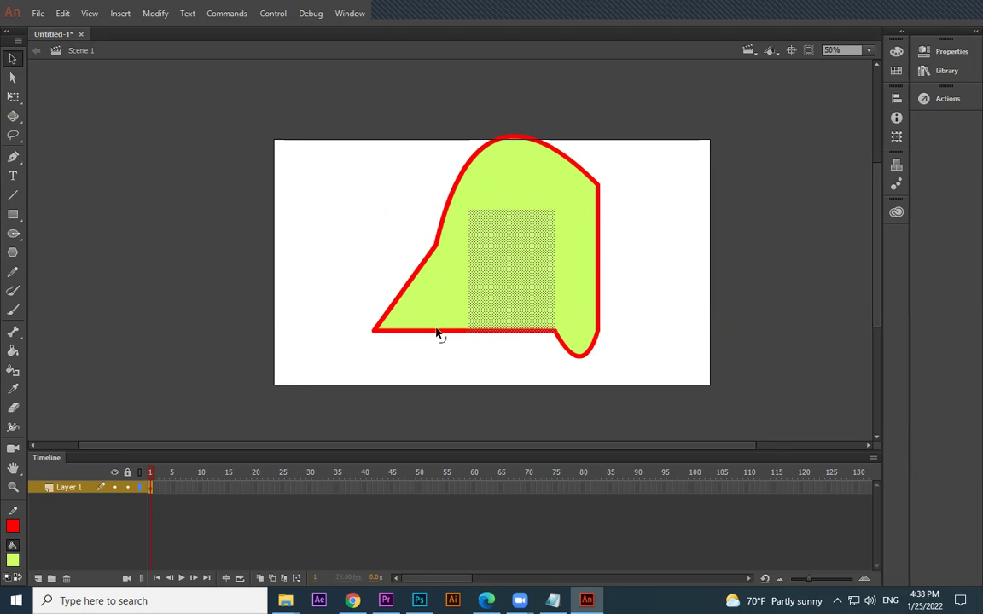
drag(437, 335, 441, 362)
mouse_move(601, 258)
mouse_down()
mouse_move(649, 261)
mouse_move(587, 295)
mouse_up()
key(ctrl+z)
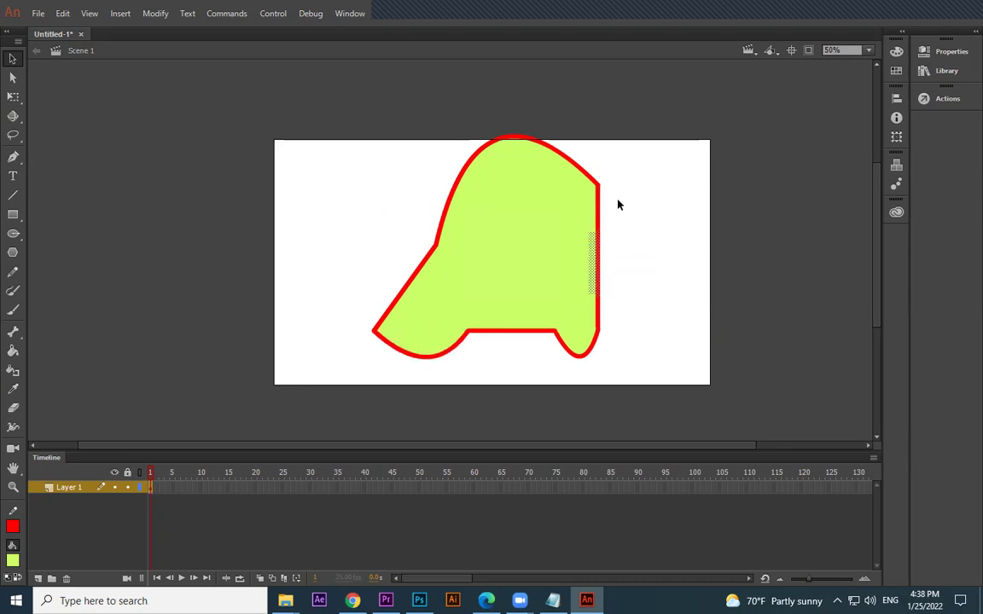
- Push curved notches into the shape's right edge and upper-left edge, and bend the slanted left edge inward
click(600, 218)
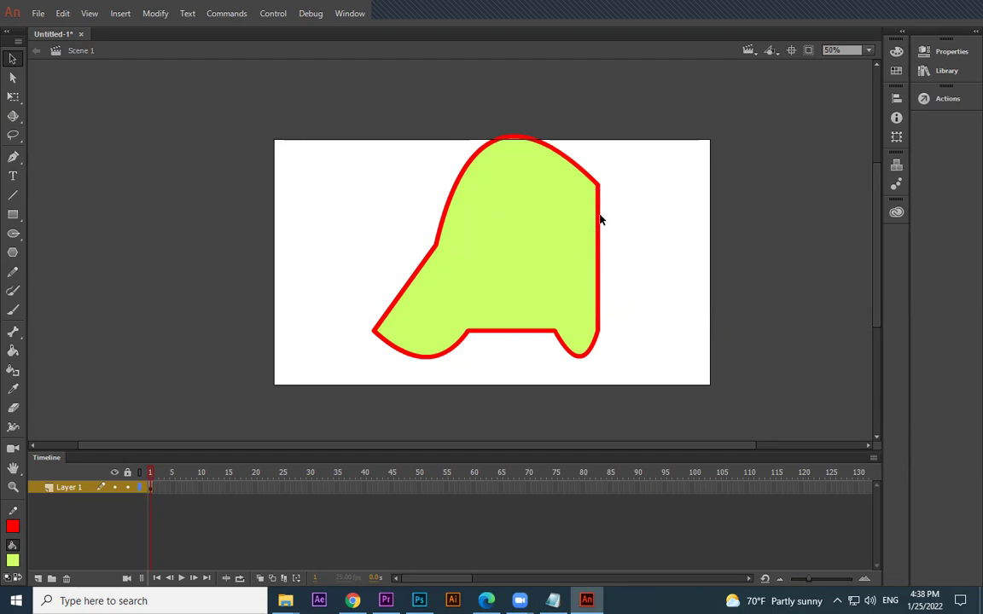
drag(605, 299, 568, 322)
drag(599, 256, 568, 251)
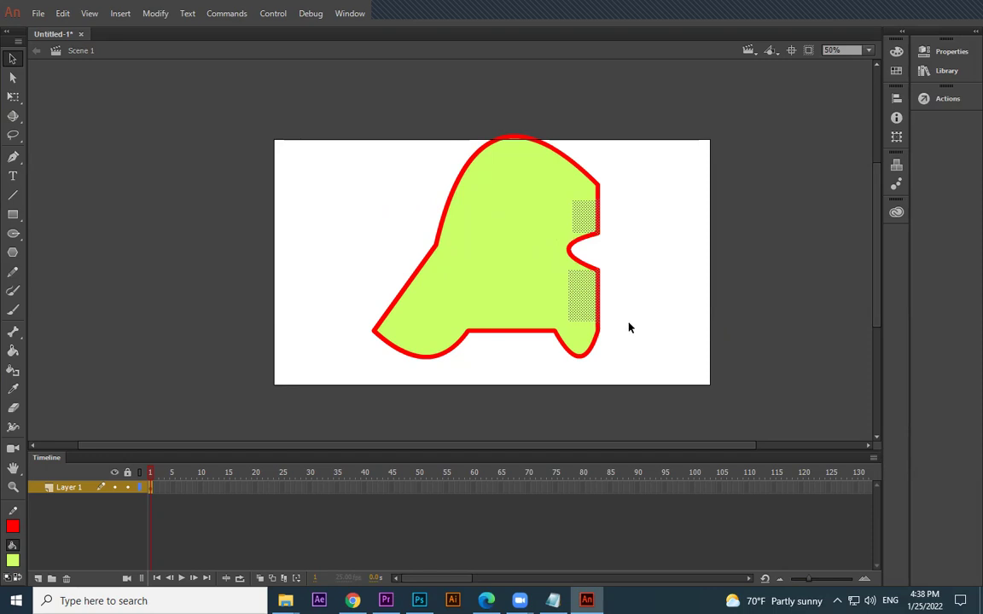
drag(409, 164, 505, 199)
mouse_move(439, 223)
mouse_down()
mouse_move(446, 213)
mouse_move(419, 220)
mouse_move(469, 219)
mouse_up()
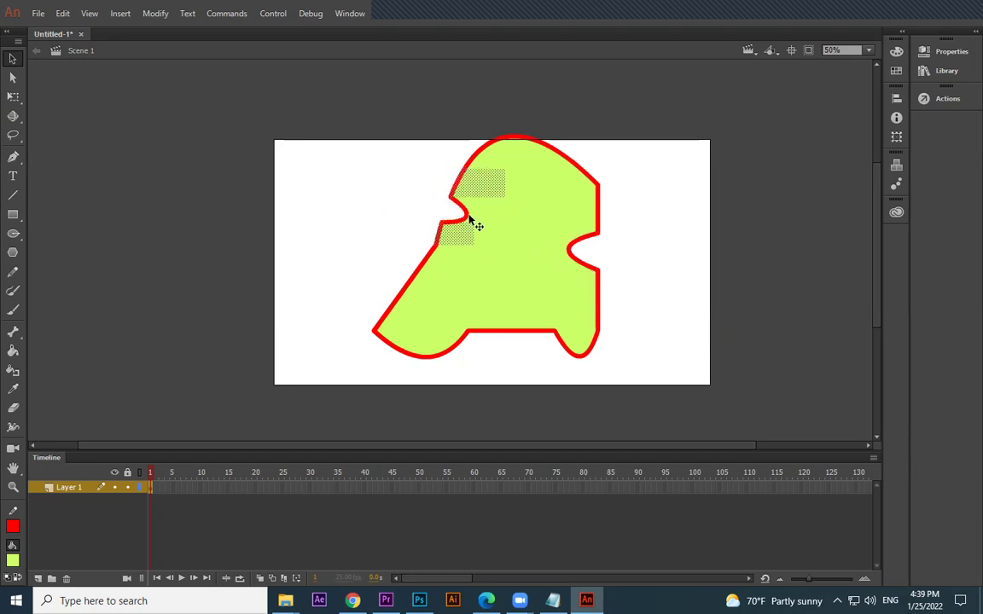
click(361, 232)
drag(381, 260, 434, 305)
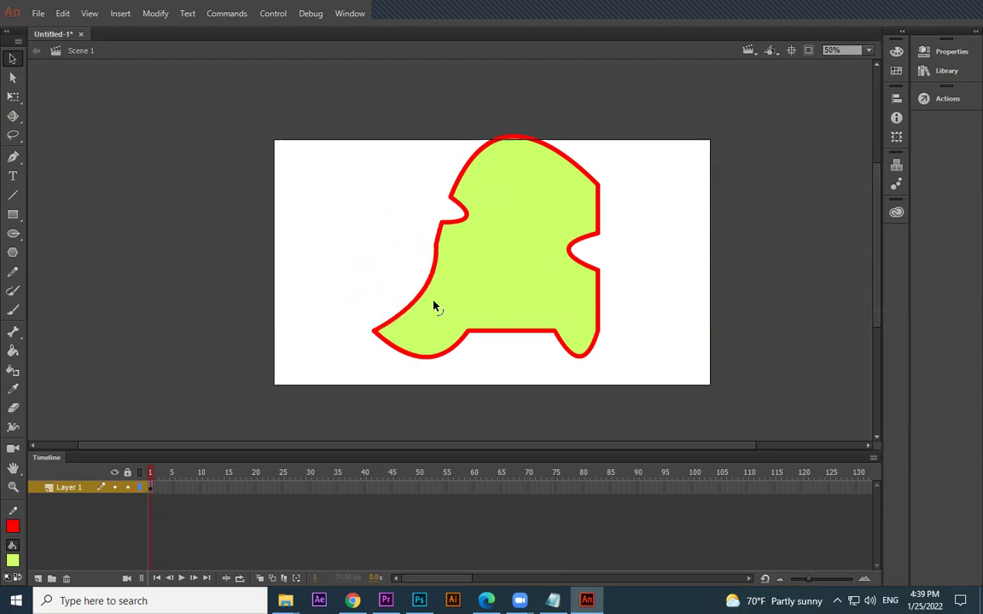
- Delete the shape piece by piece, removing its upper-right, middle-right and lower-right areas and finally the remainder
drag(661, 118, 515, 212)
key(Delete)
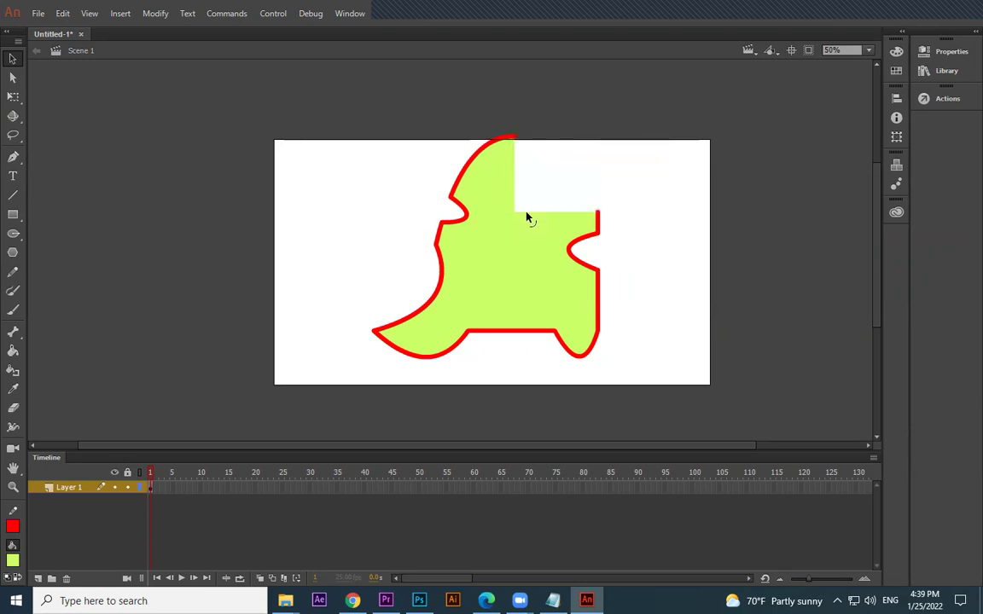
drag(621, 185, 544, 304)
key(Delete)
drag(612, 309, 536, 373)
key(Delete)
drag(629, 120, 299, 399)
key(Delete)
- Draw a new rectangle mid-stage, pull both upper corners outward with the Subselection tool and shift the shape slightly down
click(13, 214)
drag(388, 208, 595, 345)
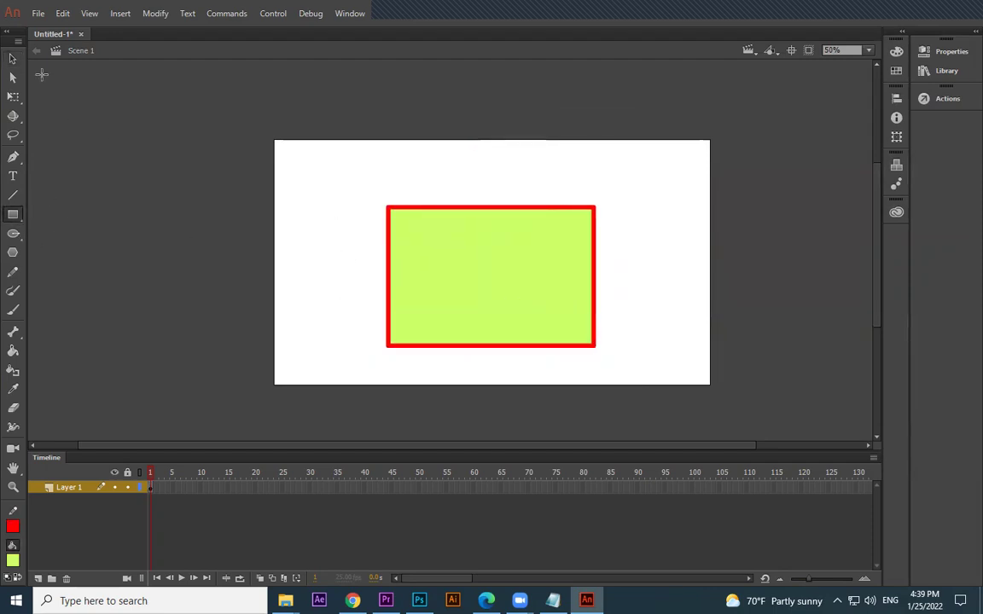
click(13, 58)
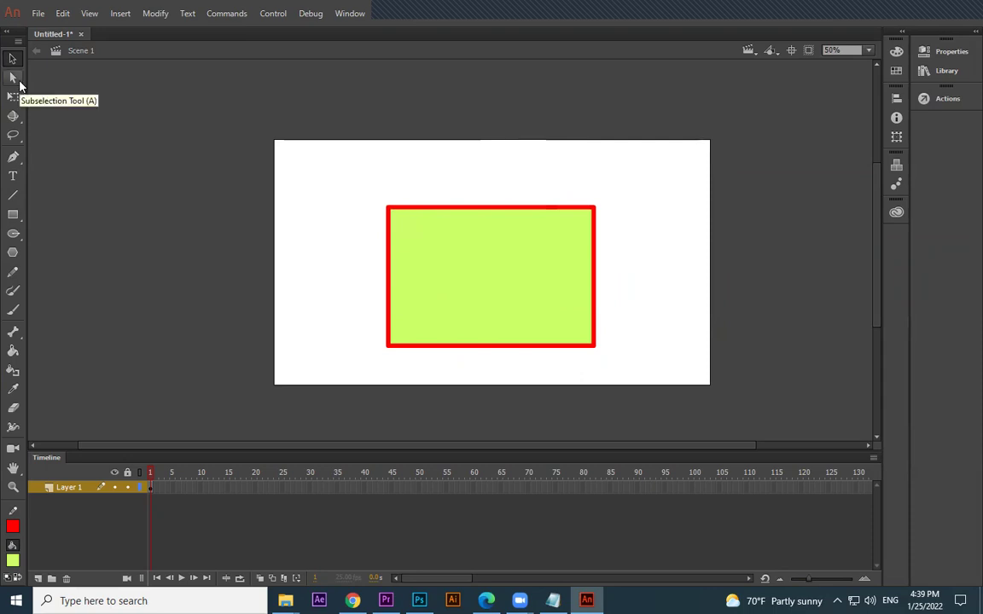
click(14, 78)
click(429, 209)
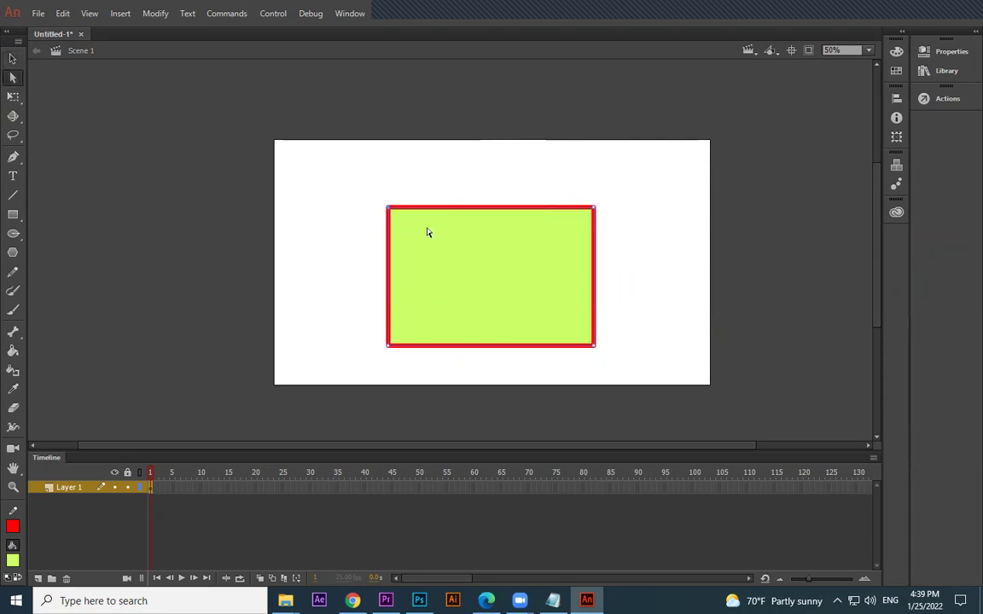
drag(388, 207, 339, 207)
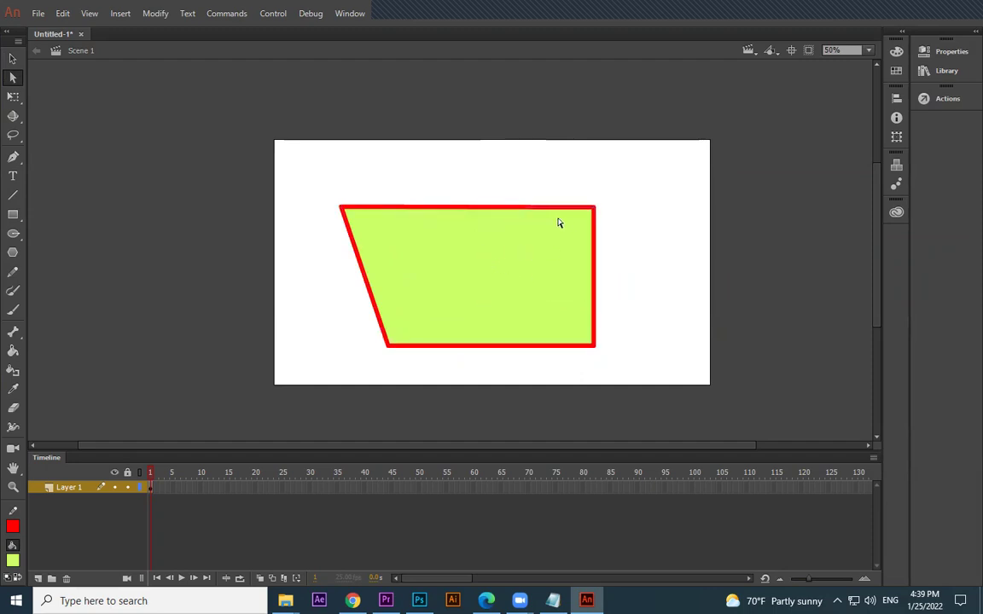
drag(595, 211, 635, 158)
drag(575, 172, 578, 197)
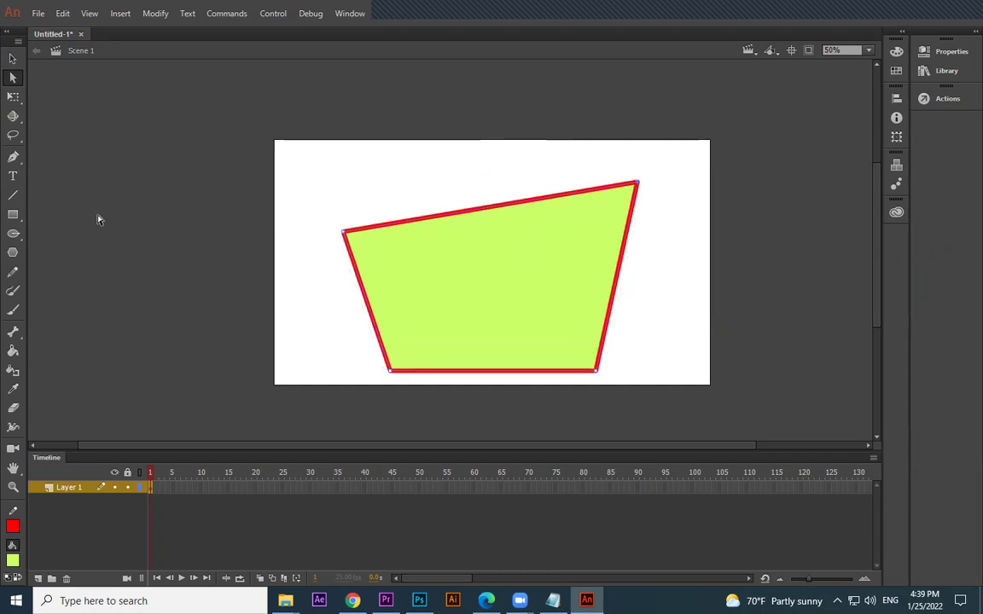
- Draw a pentagon over the stage's upper-left corner with the PolyStar tool and reposition its lower-right vertex with the Subselection tool
click(13, 251)
mouse_move(275, 165)
mouse_down()
mouse_move(328, 220)
mouse_move(331, 242)
mouse_move(290, 198)
mouse_move(296, 171)
mouse_up()
click(13, 77)
drag(397, 164, 396, 160)
drag(295, 171, 314, 251)
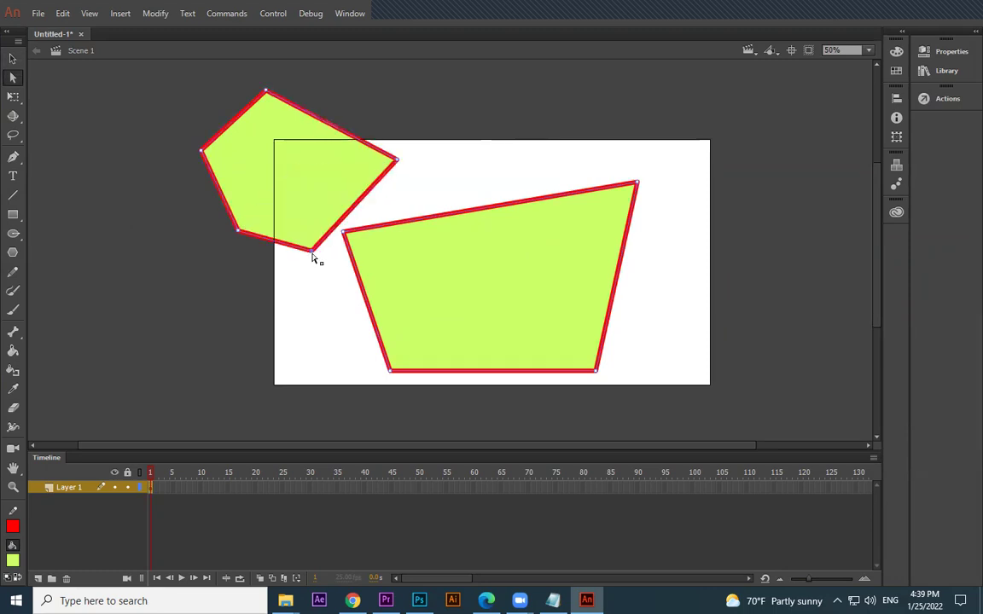
- Raise the pentagon's lowest vertex with the Selection tool and try to move the adjoining right edge away from the fill
click(14, 58)
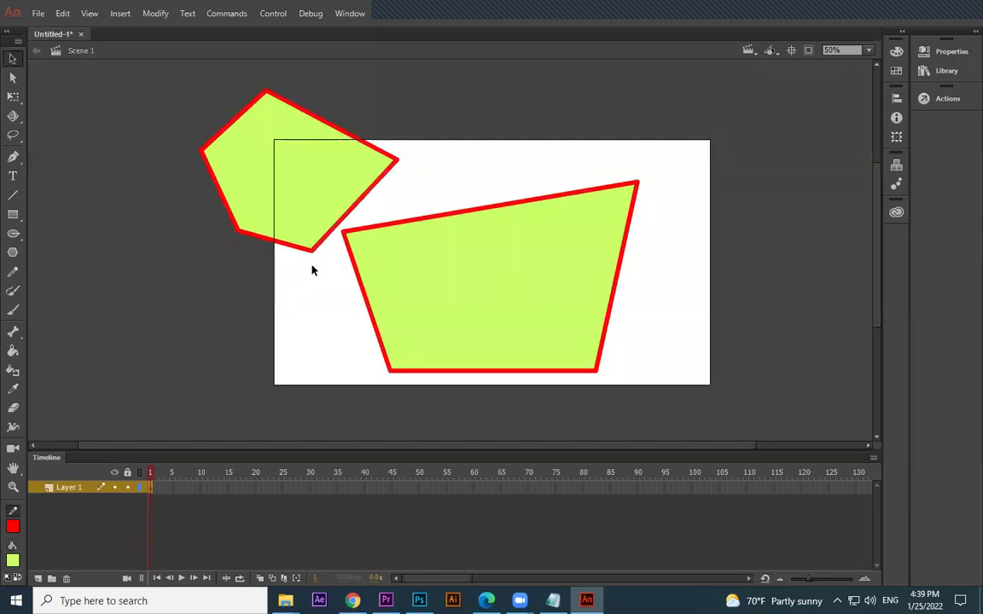
mouse_move(311, 253)
mouse_down()
mouse_move(316, 283)
mouse_move(313, 230)
mouse_move(397, 212)
mouse_up()
click(331, 220)
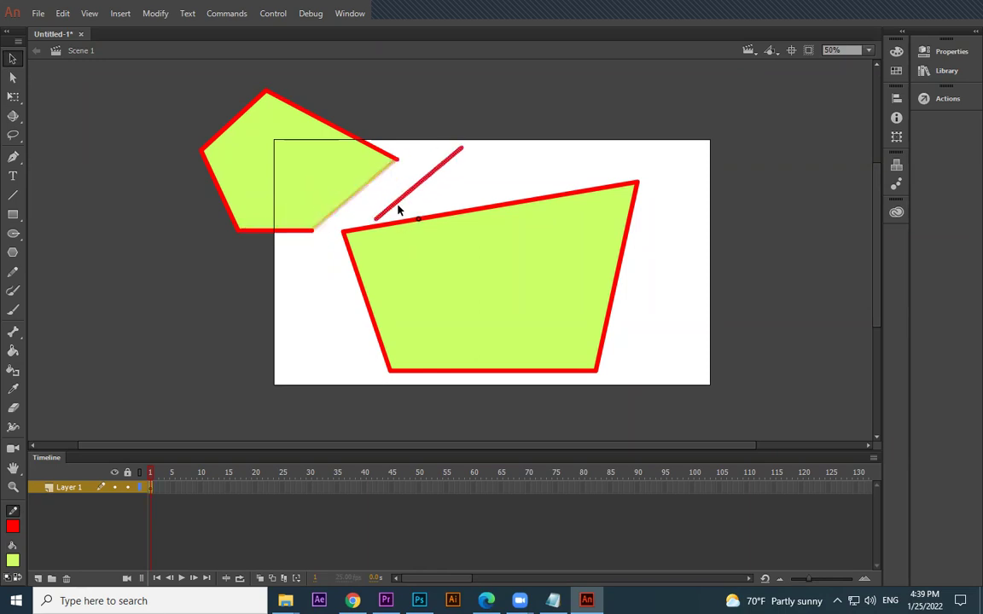
key(ctrl+z)
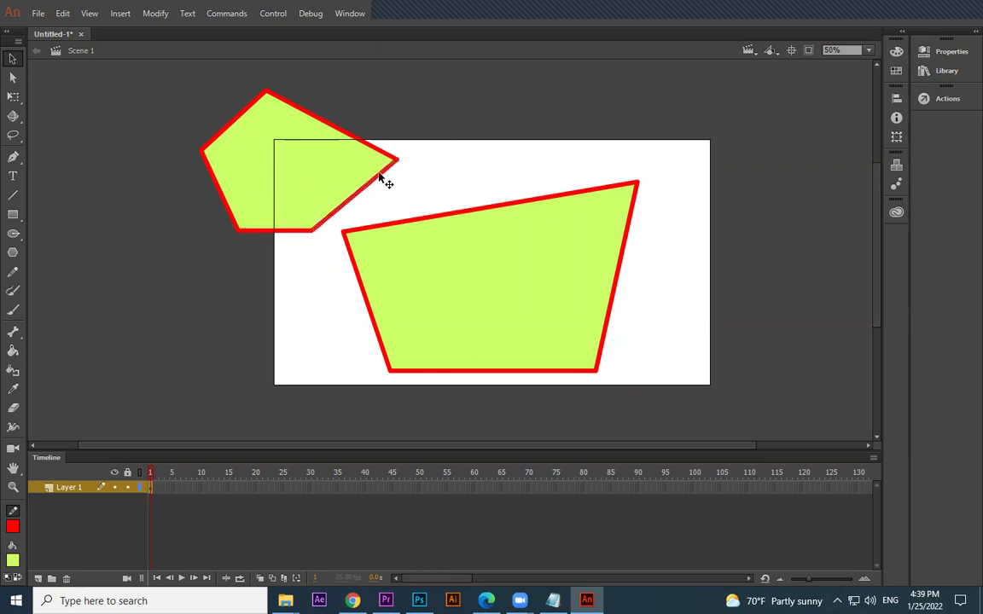
- Try to move the pentagon's whole outline and its fill separately, undoing each move
double_click(384, 180)
drag(384, 179, 554, 160)
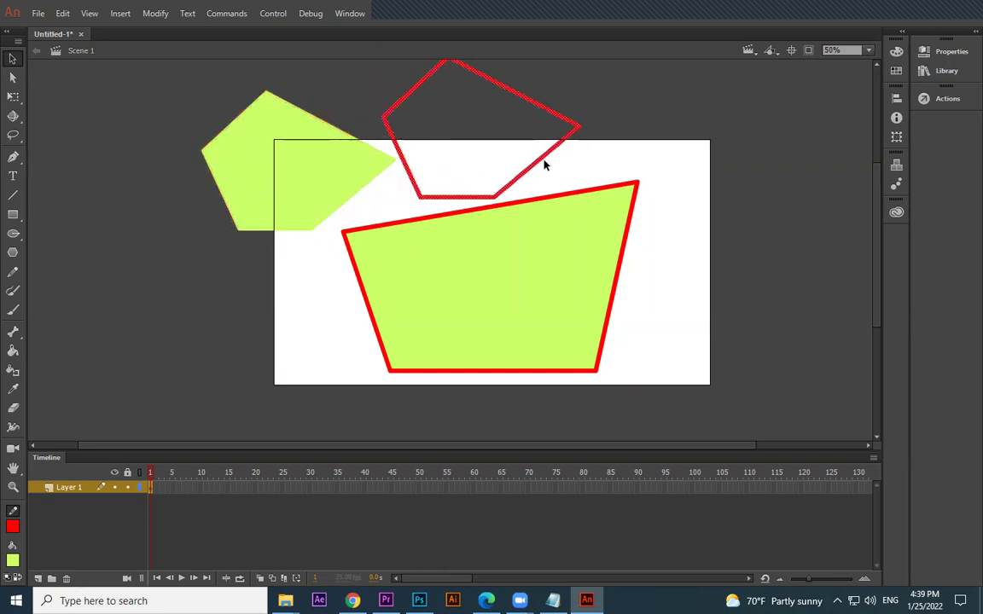
key(ctrl+z)
click(258, 149)
drag(258, 148, 554, 135)
key(ctrl+z)
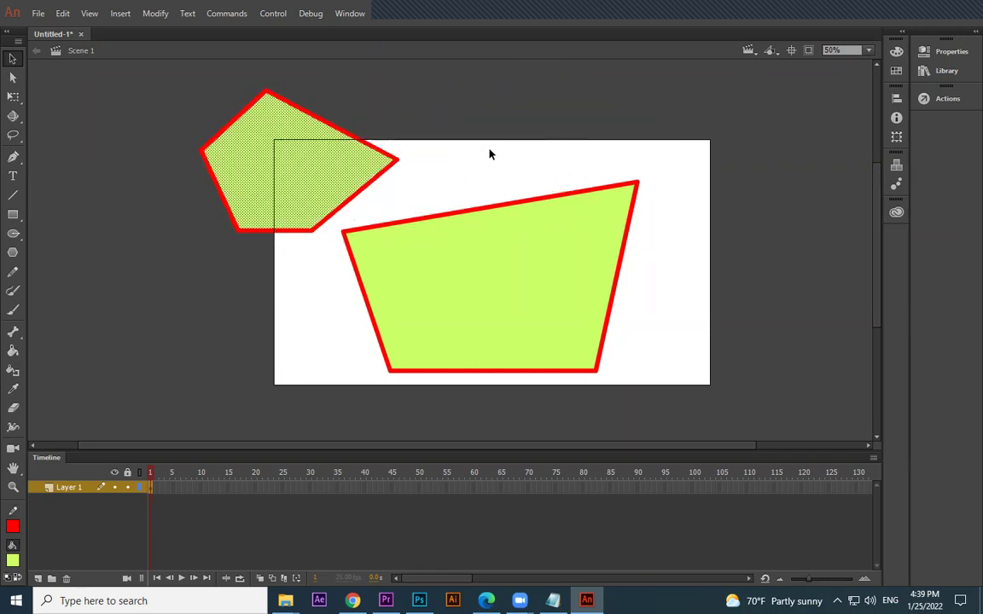
- Select everything on the stage and delete both shapes
click(192, 223)
key(ctrl+a)
key(ctrl+w)
click(562, 321)
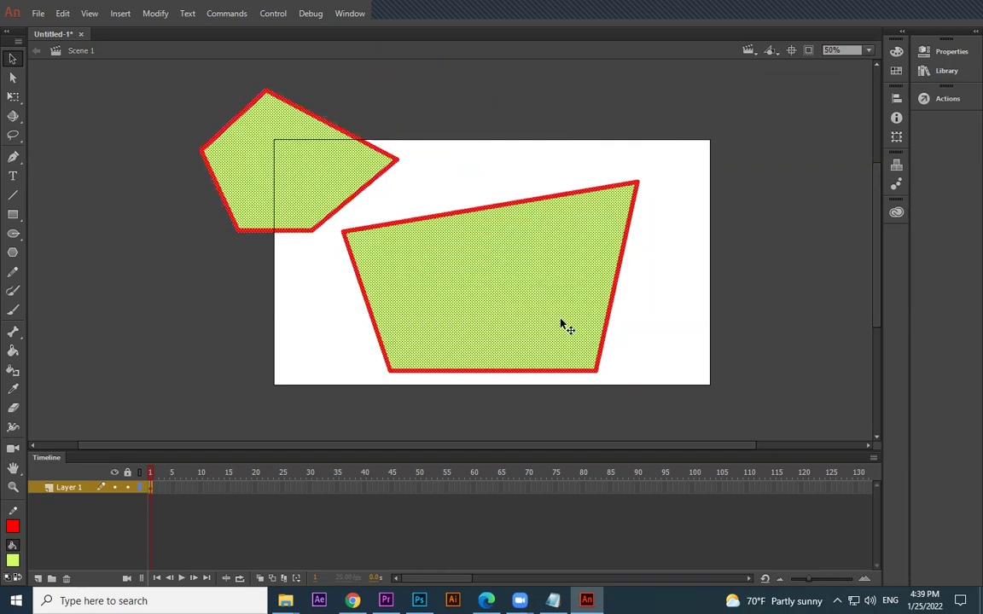
key(Delete)
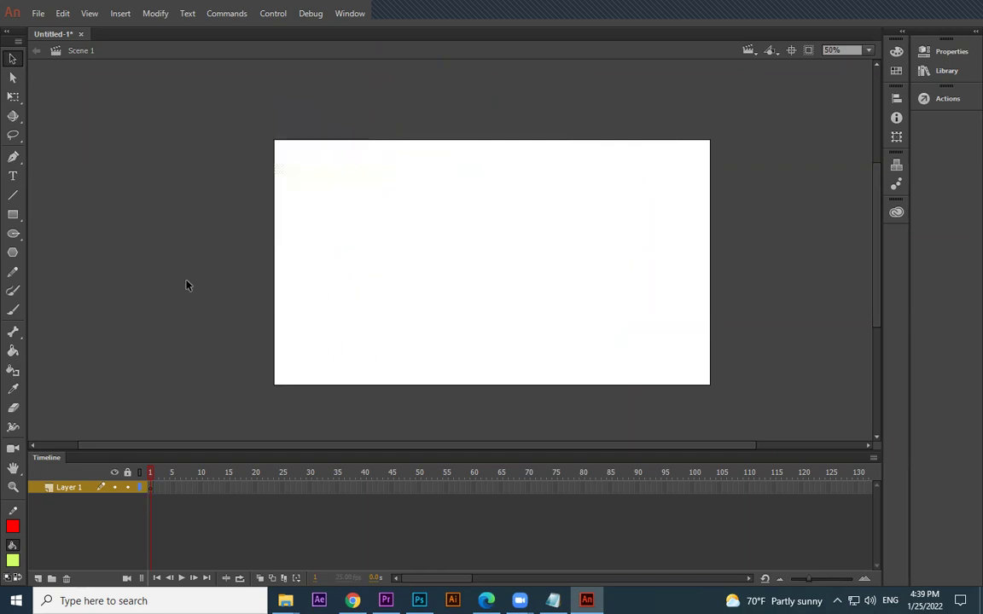
- Draw a pentagon about 445 by 468 pixels with the PolyStar tool and select it with its outline
click(14, 253)
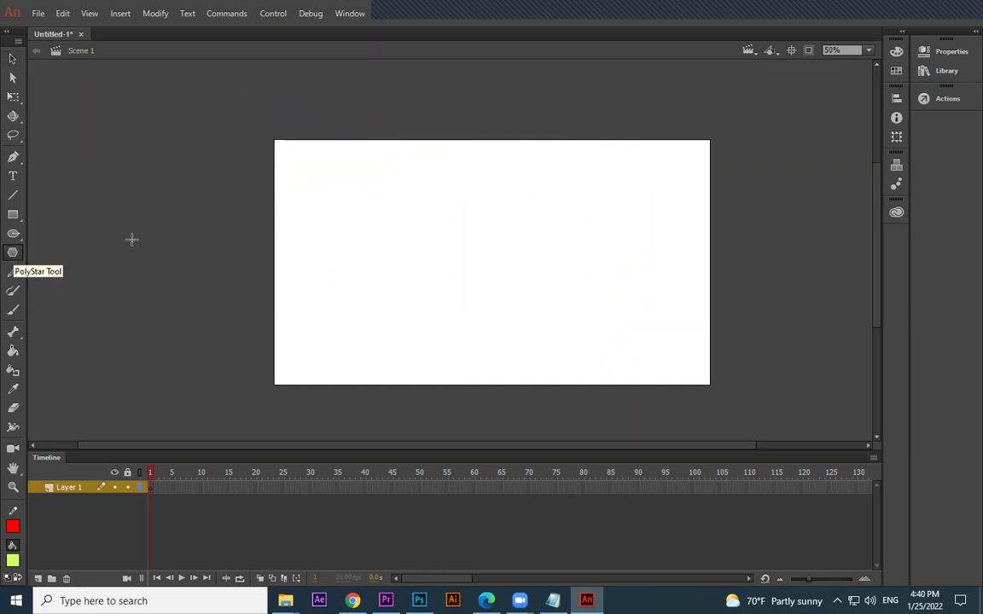
drag(375, 199, 525, 307)
key(ctrl+z)
click(13, 58)
drag(623, 119, 212, 409)
- Set the pentagon's stroke to 21.15 and try the dotted and stippled line styles on its outline
click(947, 67)
click(947, 53)
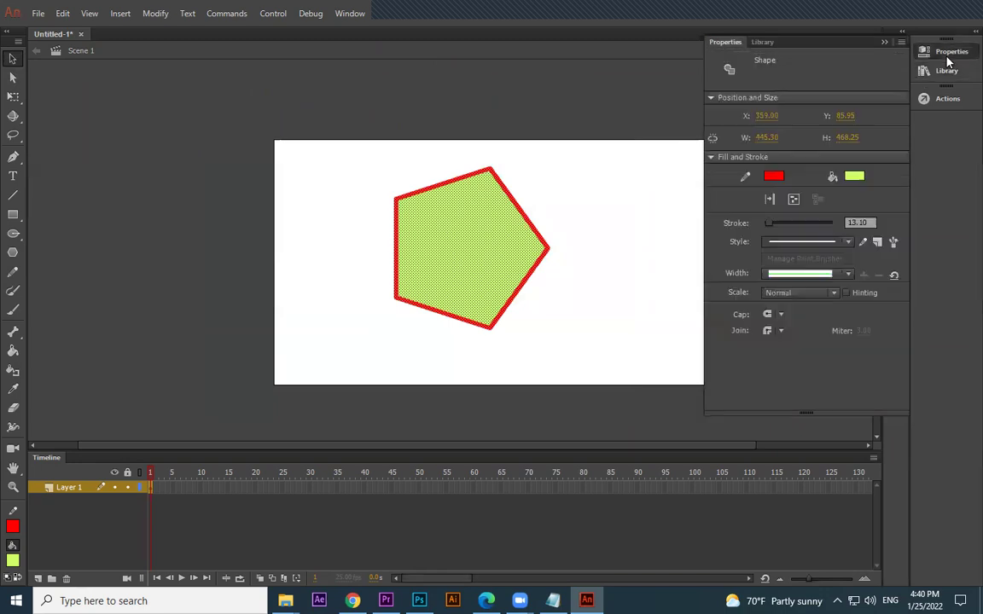
drag(770, 231, 774, 231)
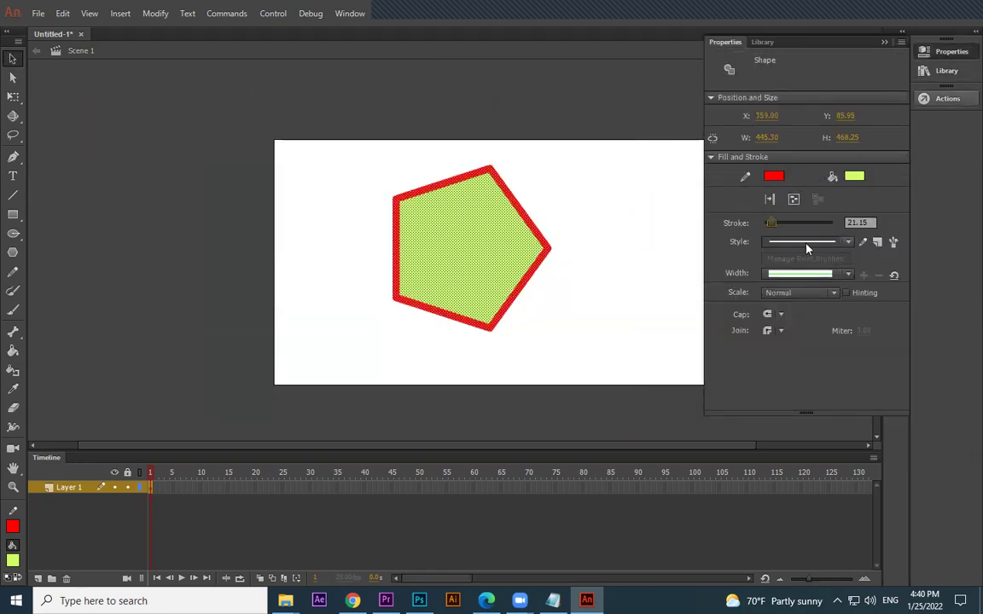
click(847, 241)
click(826, 325)
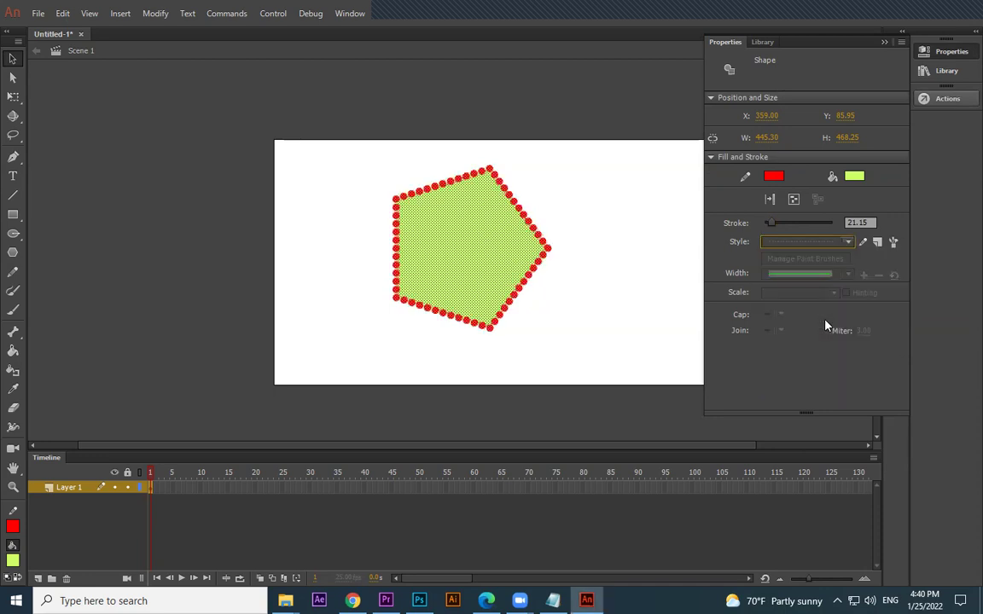
click(849, 241)
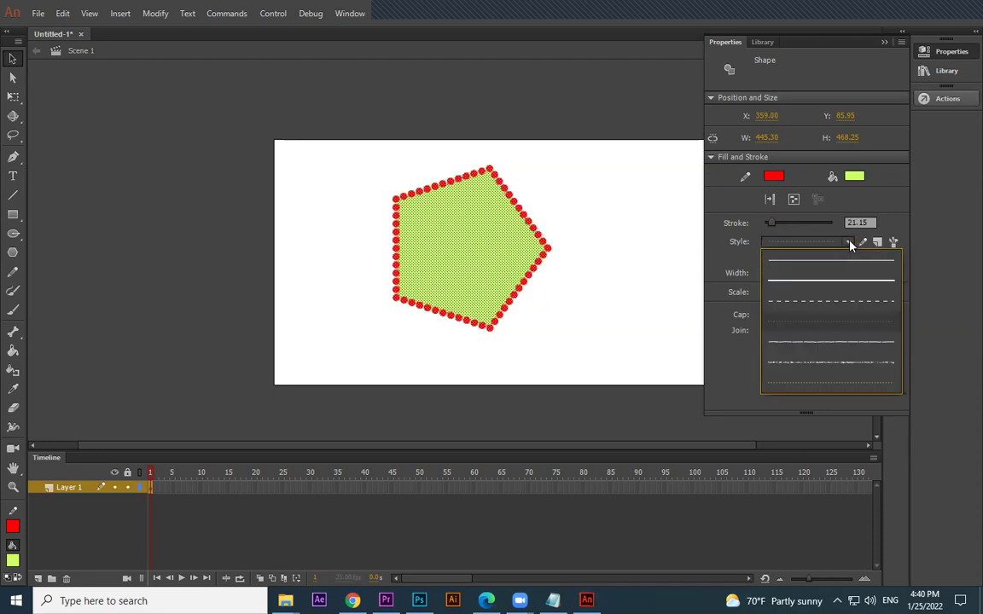
click(809, 363)
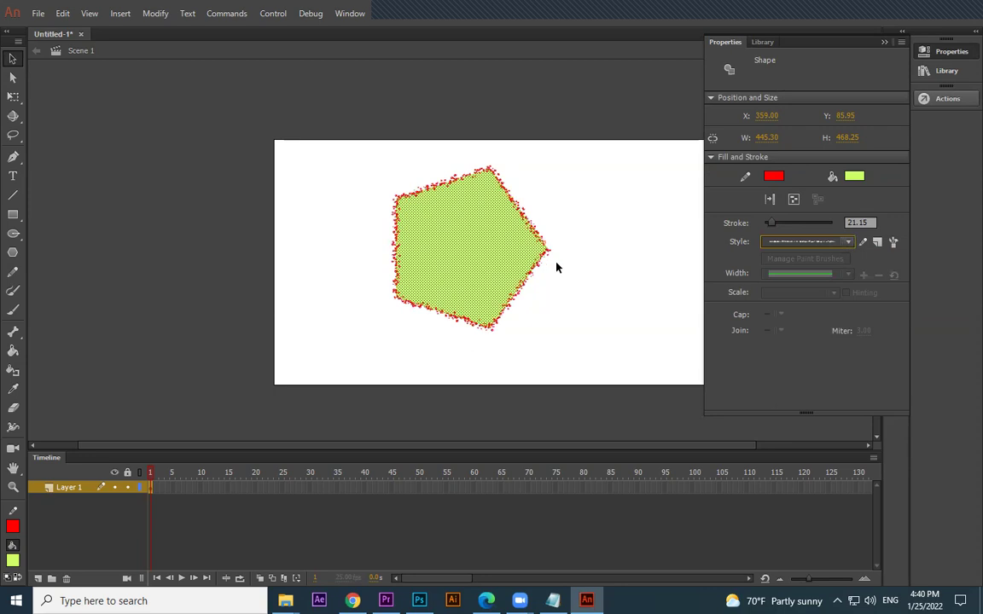
- Reselect the whole pentagon and switch its outline to the thin continuous line style with a 0.10 stroke
click(577, 308)
drag(611, 145, 349, 401)
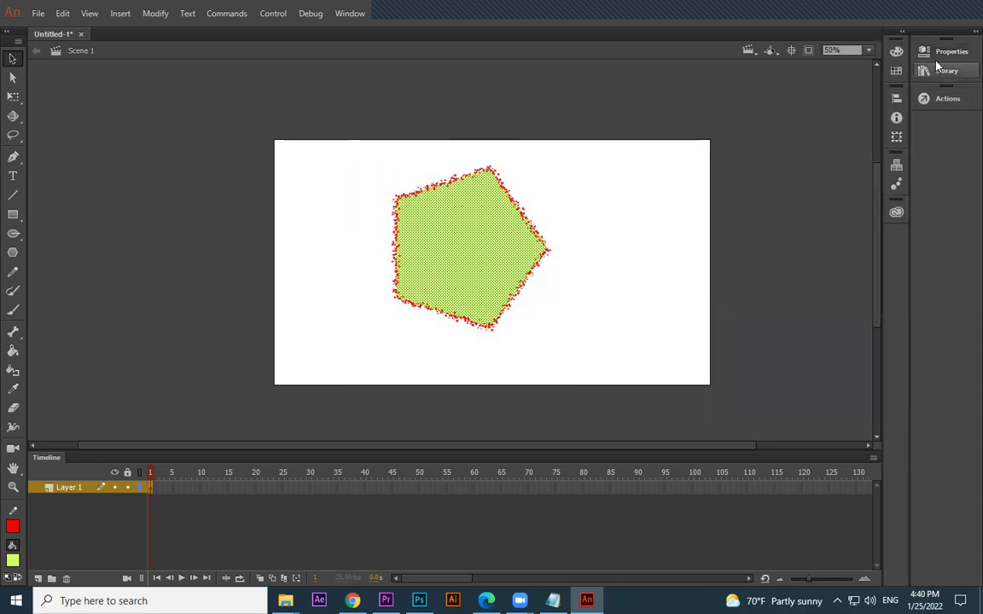
click(945, 51)
click(849, 242)
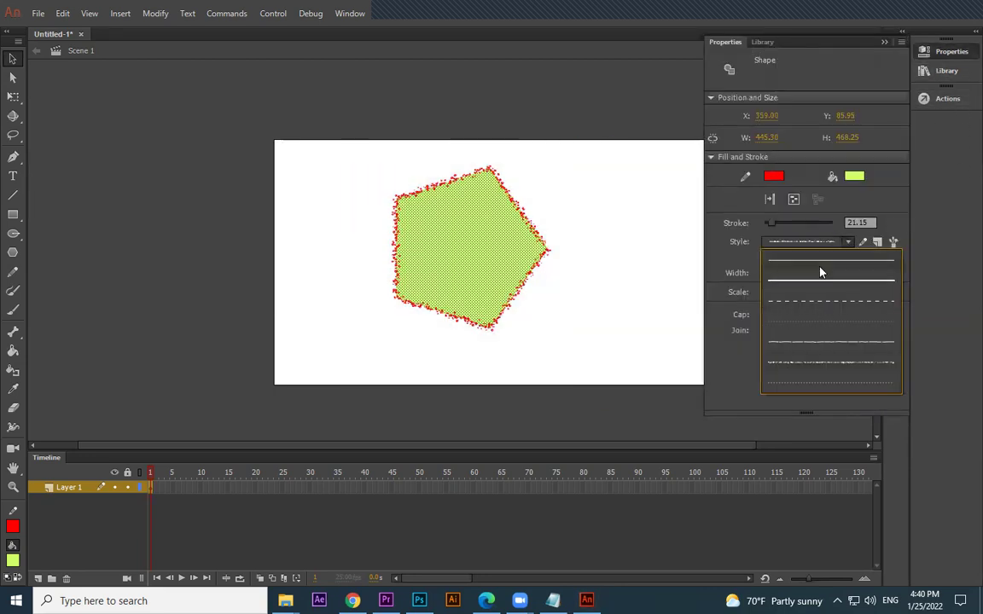
click(819, 273)
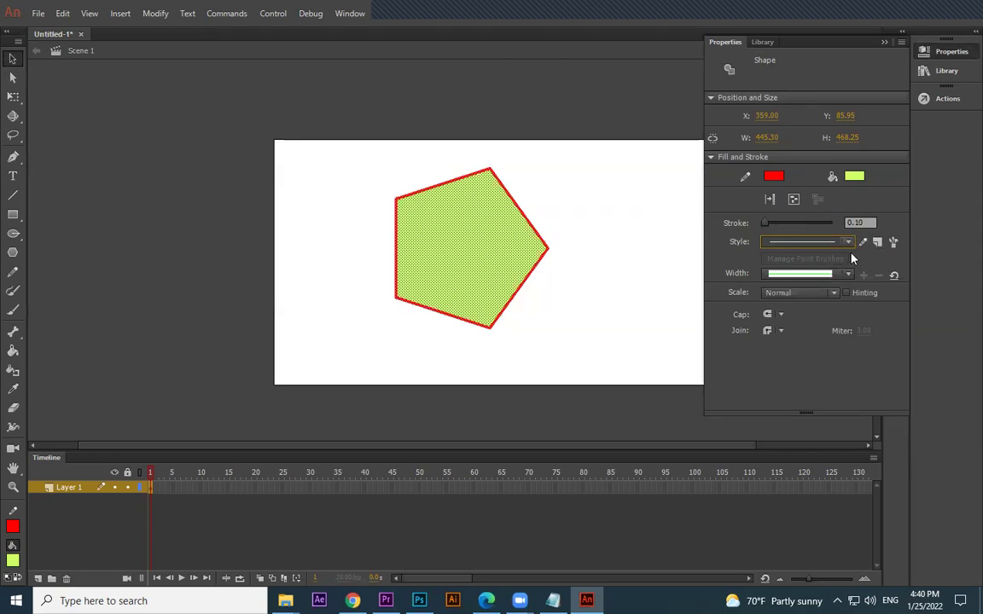
- Select the whole pentagon with its outline and delete it from the stage
click(848, 242)
click(849, 241)
click(587, 167)
click(587, 175)
drag(610, 136, 265, 395)
key(Delete)
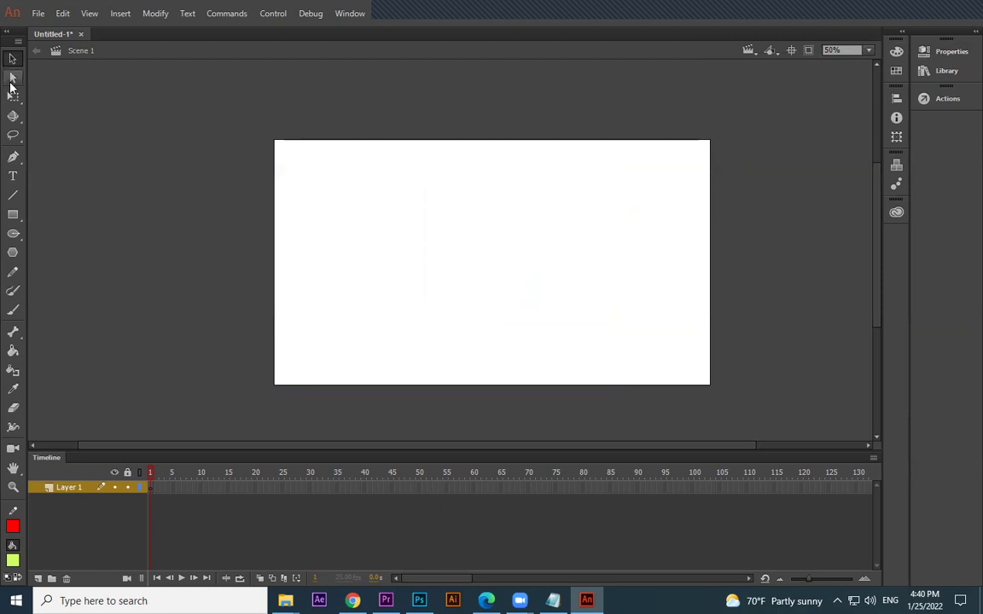
- Draw a green rectangle with a red outline in the middle of the stage and select both its fill and outline
click(13, 215)
drag(386, 208, 517, 301)
key(v)
drag(564, 180, 320, 346)
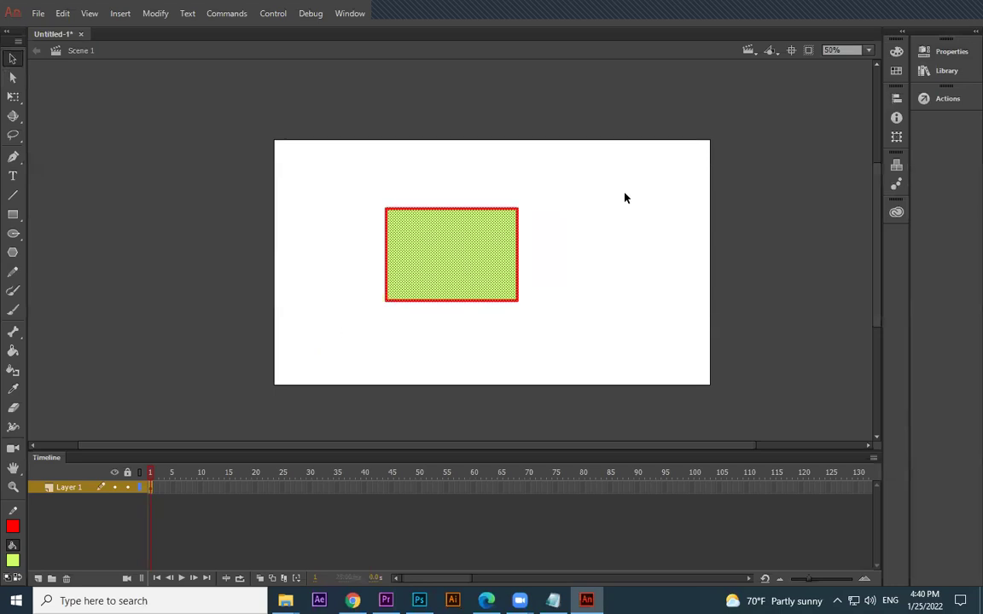
- Enlarge the rectangle with Free Transform, move it lower on the stage and scale it back down about its centre
click(12, 98)
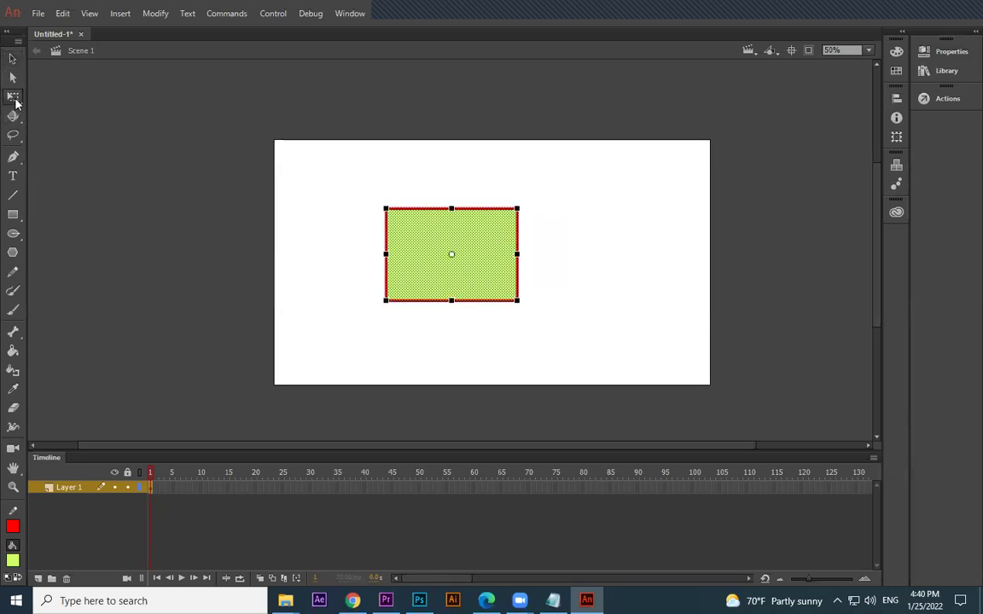
drag(517, 209, 598, 162)
drag(563, 254, 592, 285)
click(710, 250)
click(617, 215)
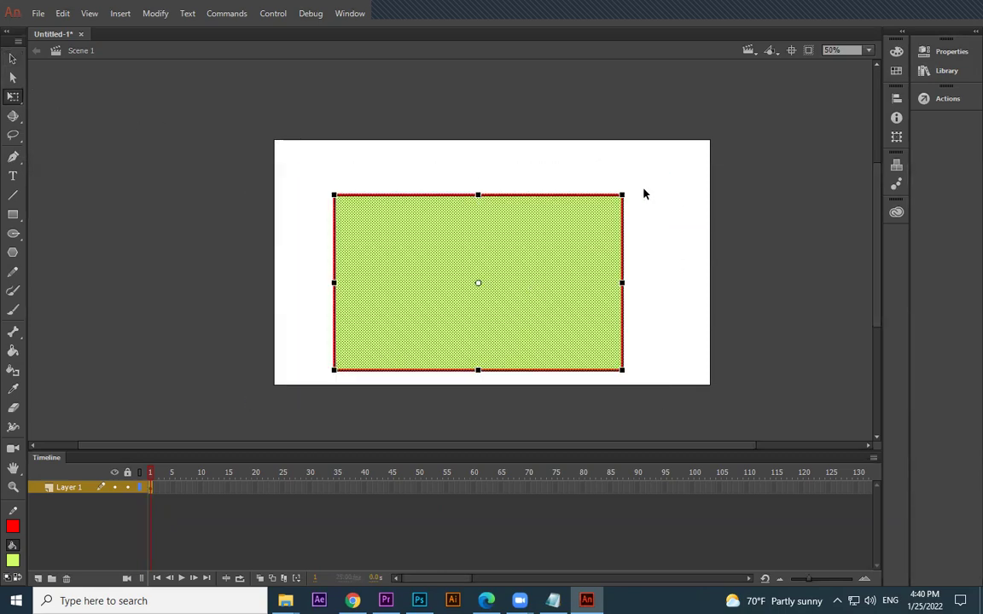
drag(620, 192, 574, 224)
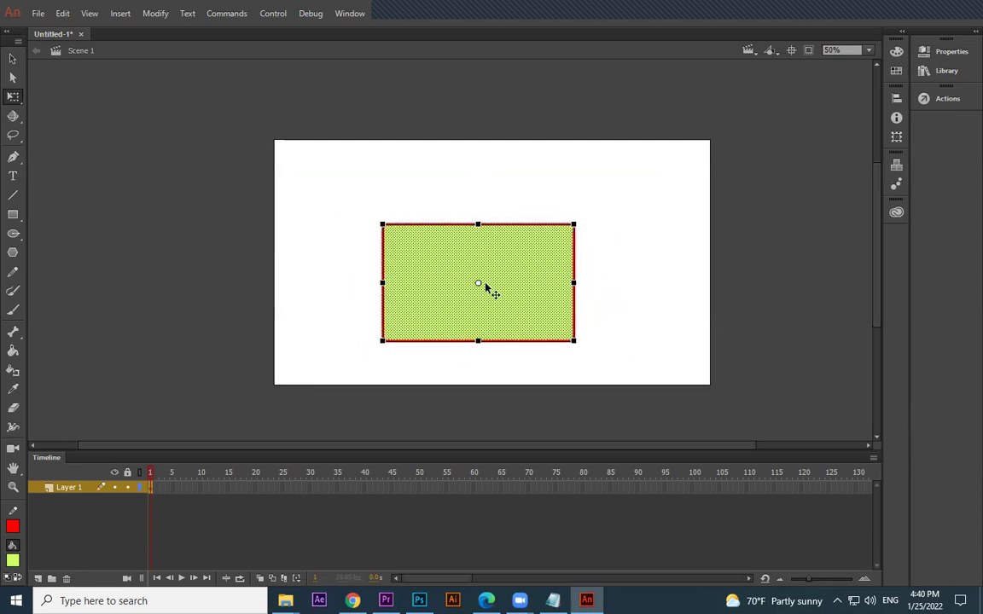
- Scale the rectangle about a transformation point on its upper-left corner, try other point positions and delete the rectangle
drag(478, 287, 382, 224)
drag(573, 341, 510, 309)
drag(384, 227, 530, 327)
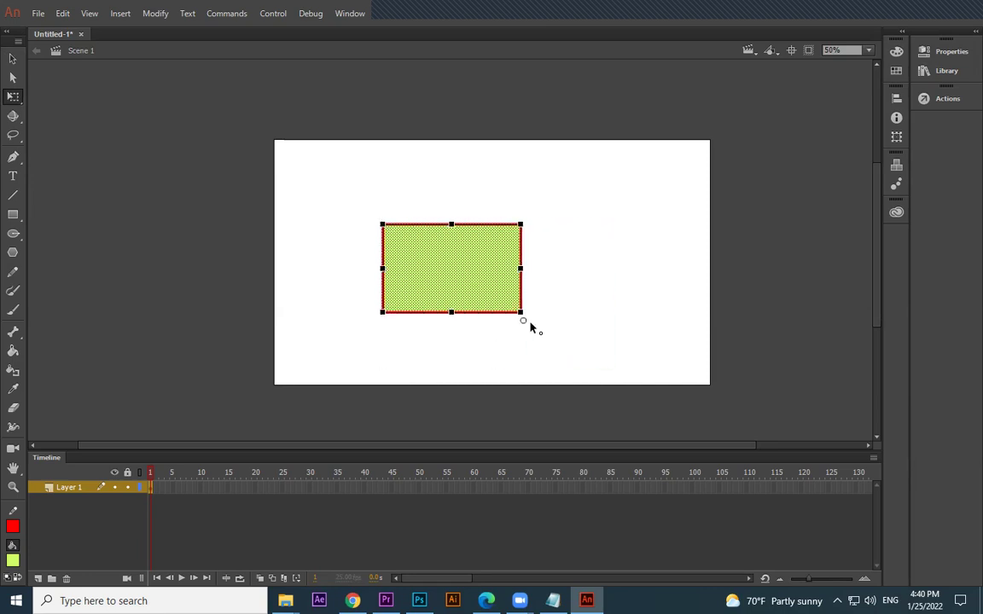
mouse_move(382, 268)
mouse_down()
mouse_move(514, 268)
mouse_move(379, 268)
mouse_up()
drag(483, 281, 532, 281)
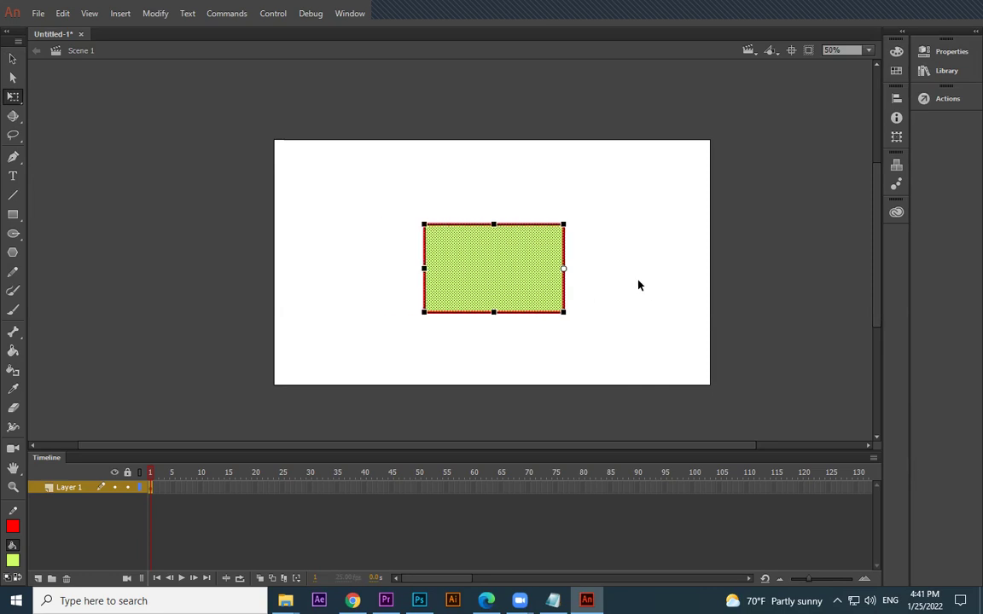
key(Delete)
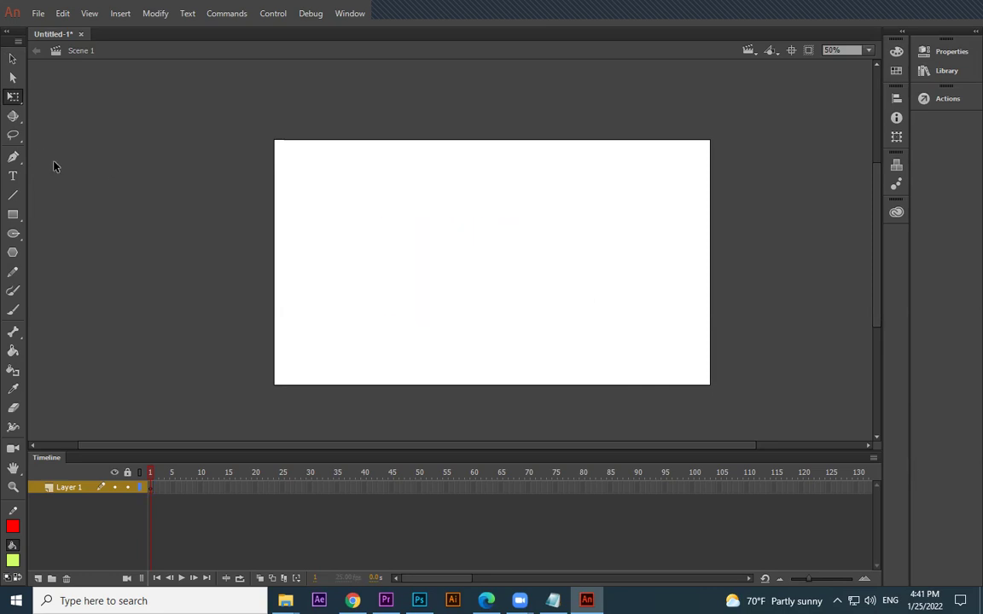
click(15, 99)
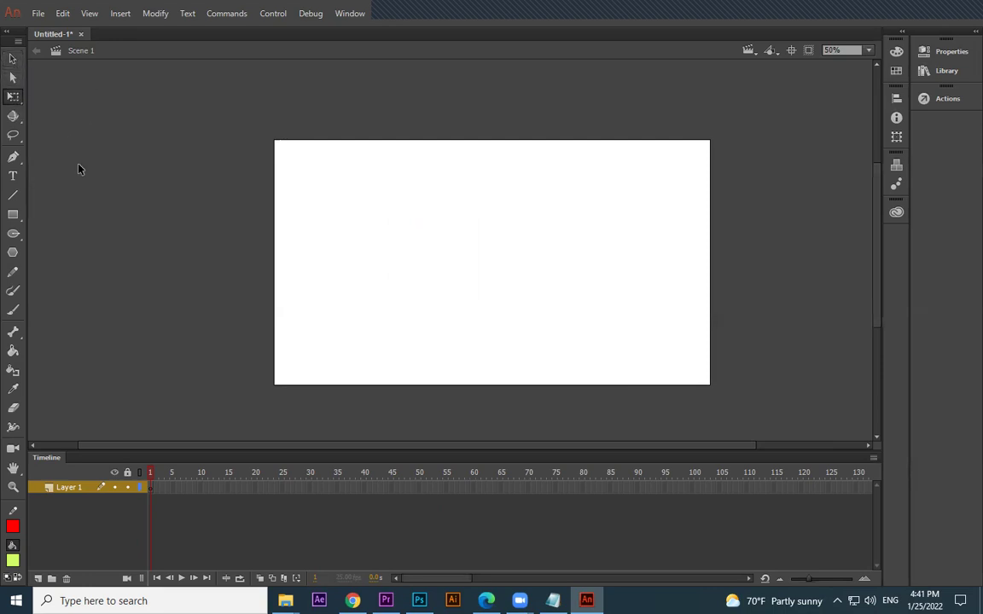
click(22, 221)
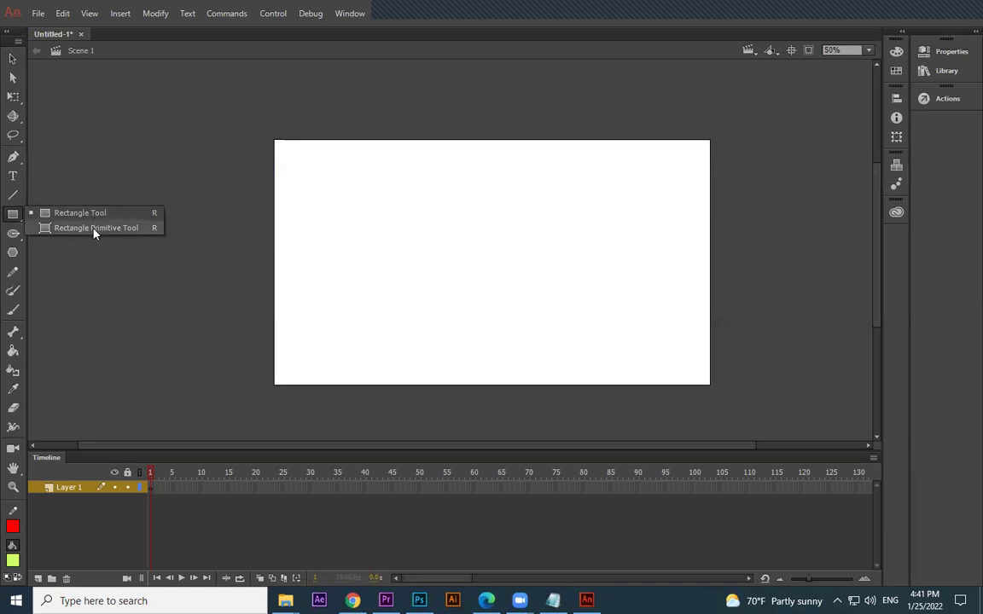
click(17, 237)
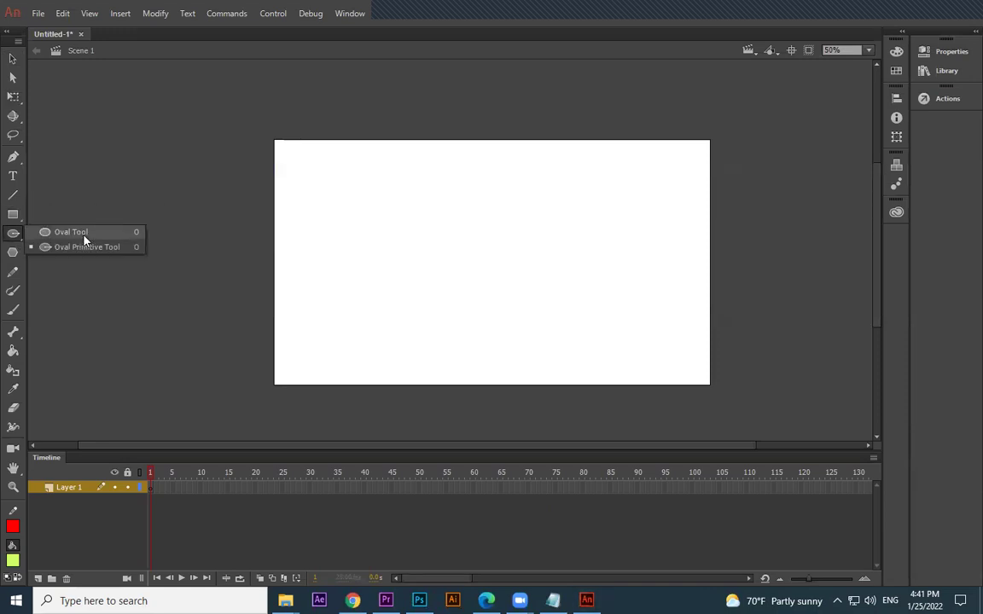
click(14, 254)
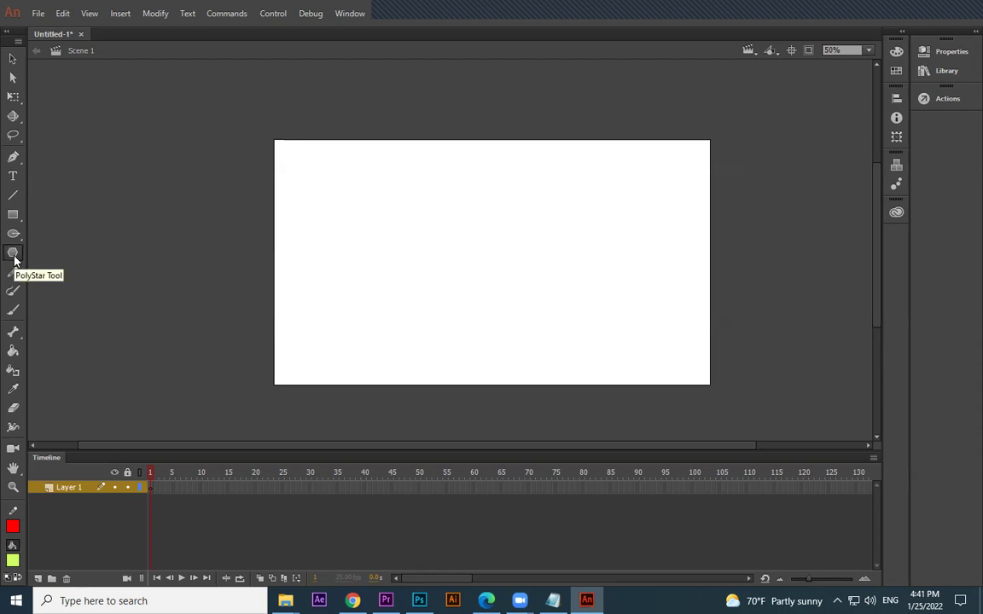
click(13, 58)
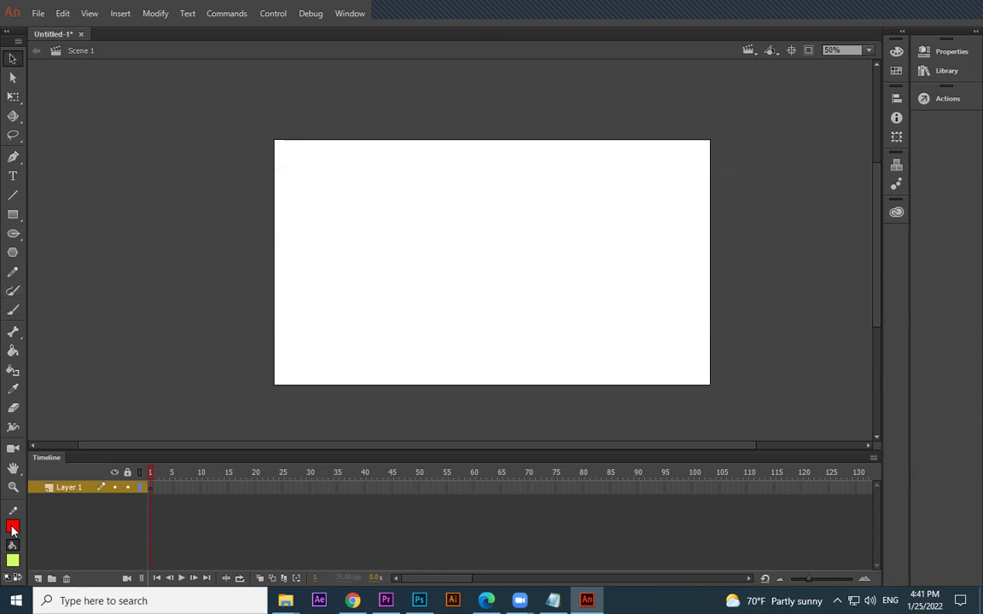
- Draw an oval in the middle of the stage with the Oval tool
drag(13, 233, 74, 233)
drag(417, 183, 565, 327)
click(13, 58)
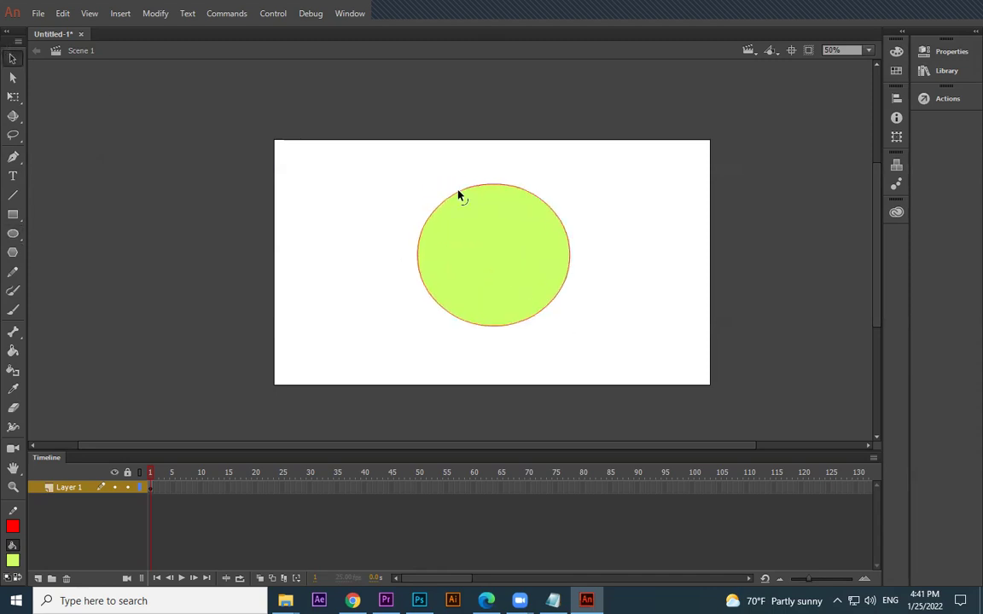
- Try the red and the white-to-black radial gradients on the oval's fill and finish with the green radial gradient
click(475, 234)
click(14, 557)
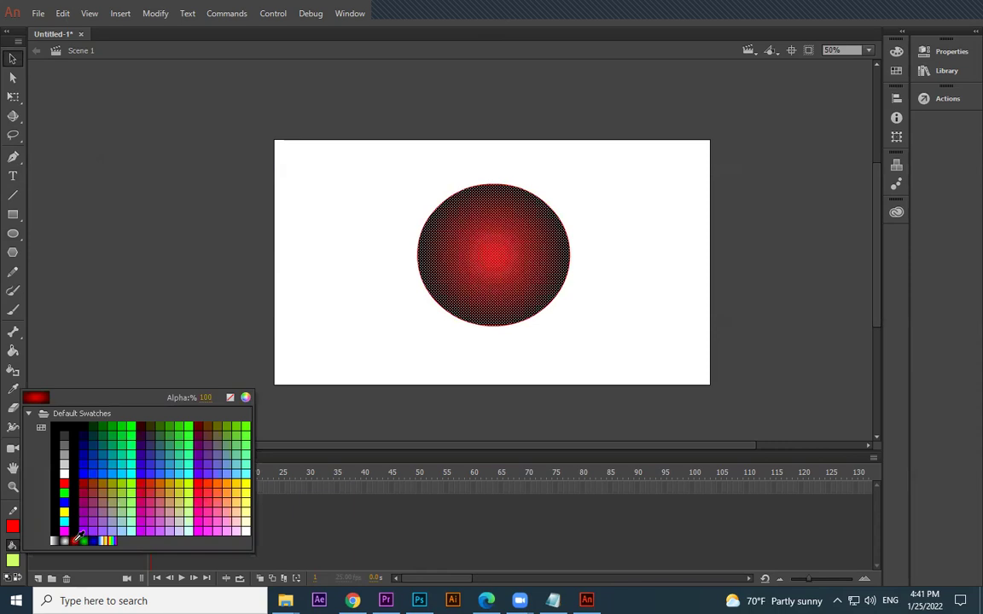
click(76, 540)
click(14, 559)
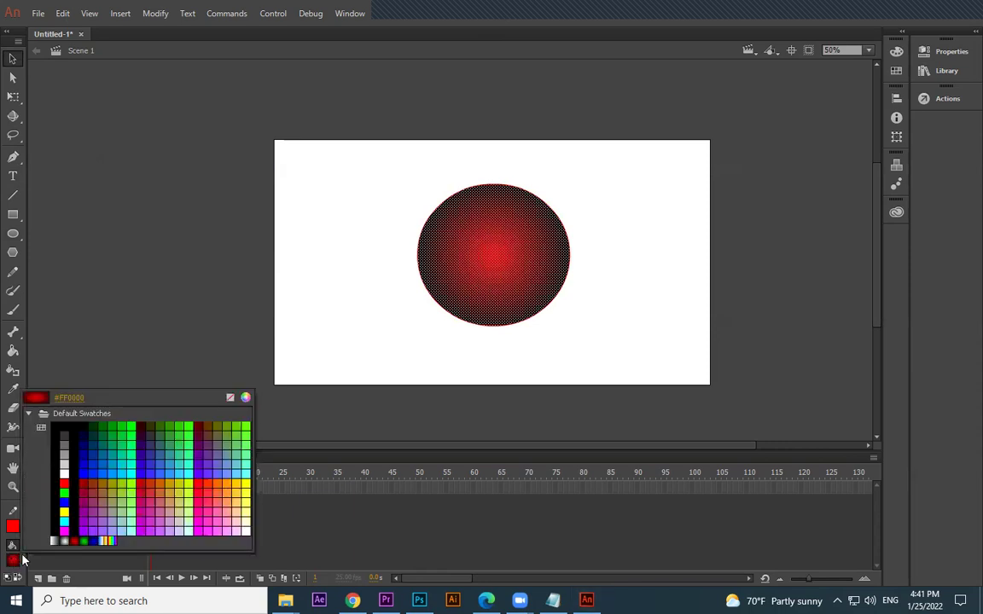
click(64, 540)
click(13, 558)
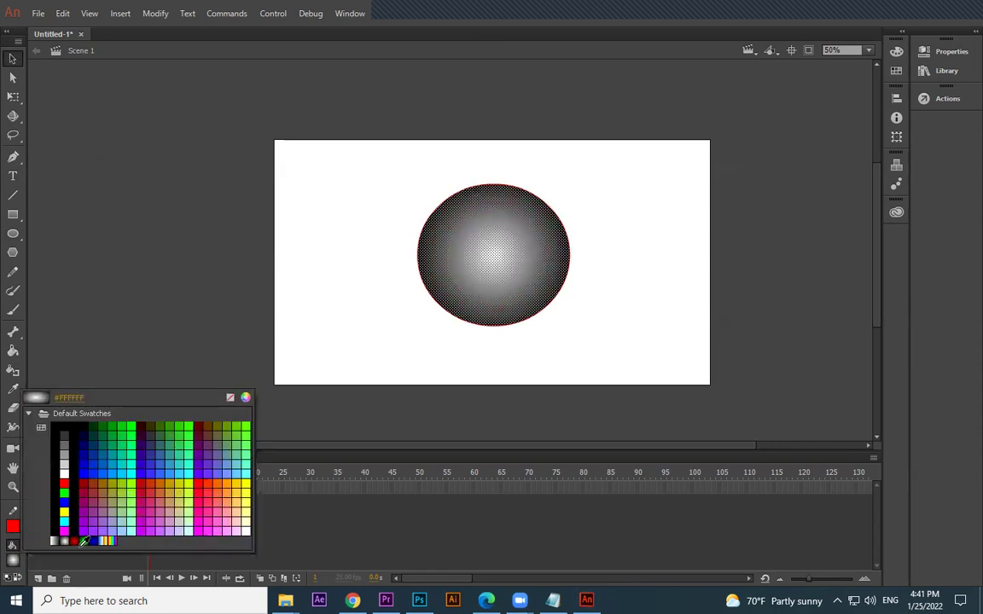
click(83, 540)
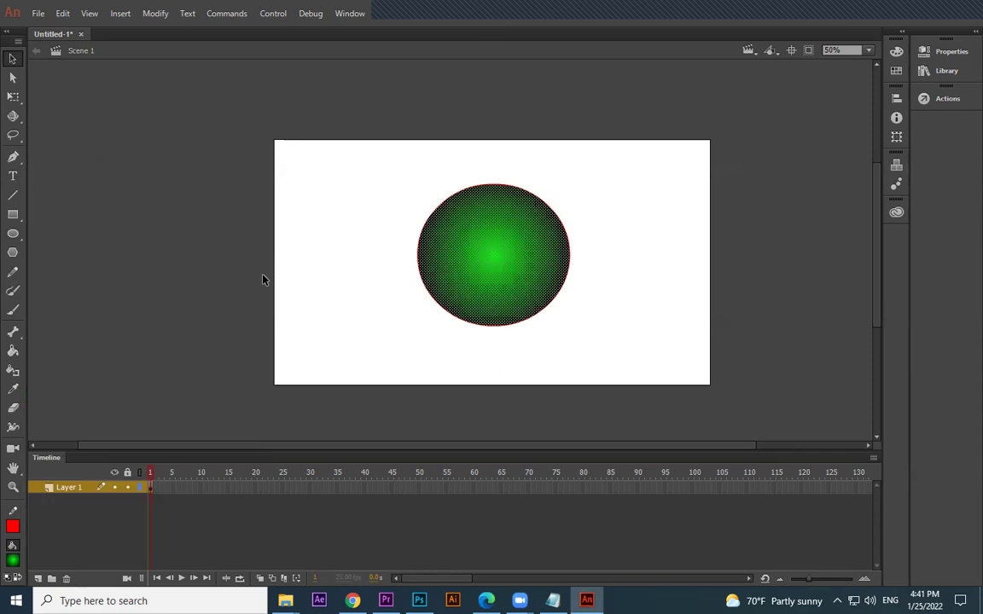
- Delete the oval's outline and shift its gradient fill slightly down and to the left
click(544, 204)
key(Delete)
drag(507, 254, 487, 276)
key(ctrl+z)
key(ctrl+z)
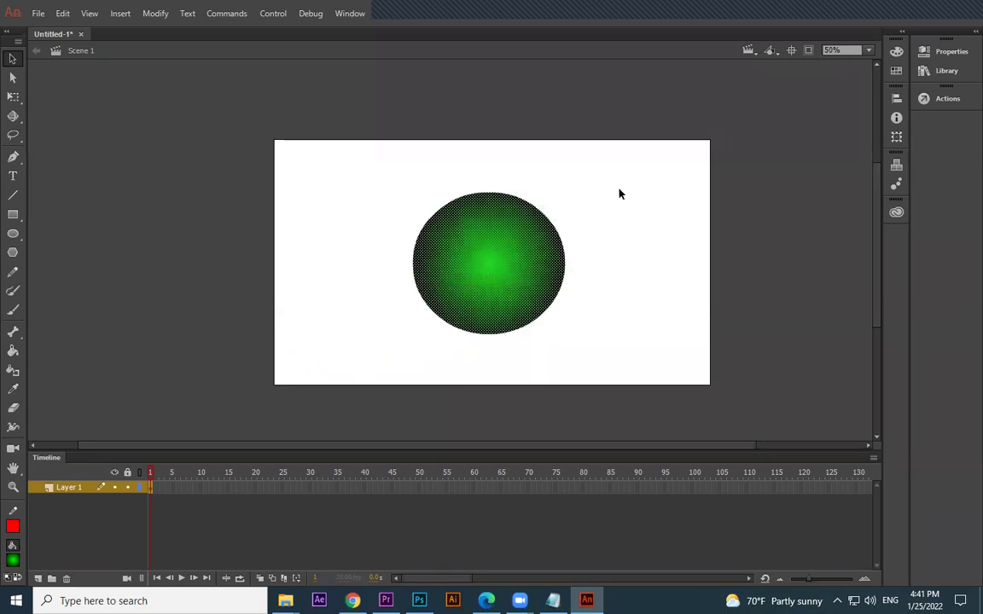
- Pull the oval's upper edge out towards the stage's upper-left corner to form a teardrop, and select the shape
click(619, 193)
drag(481, 198, 397, 174)
click(497, 275)
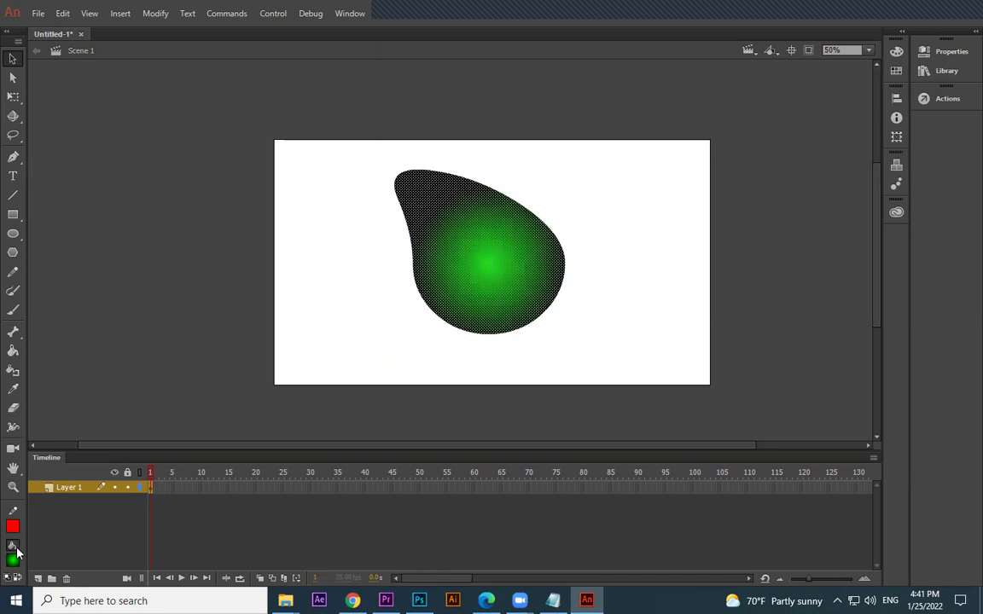
- Change the teardrop's fill to the solid plum swatch #993366
click(13, 560)
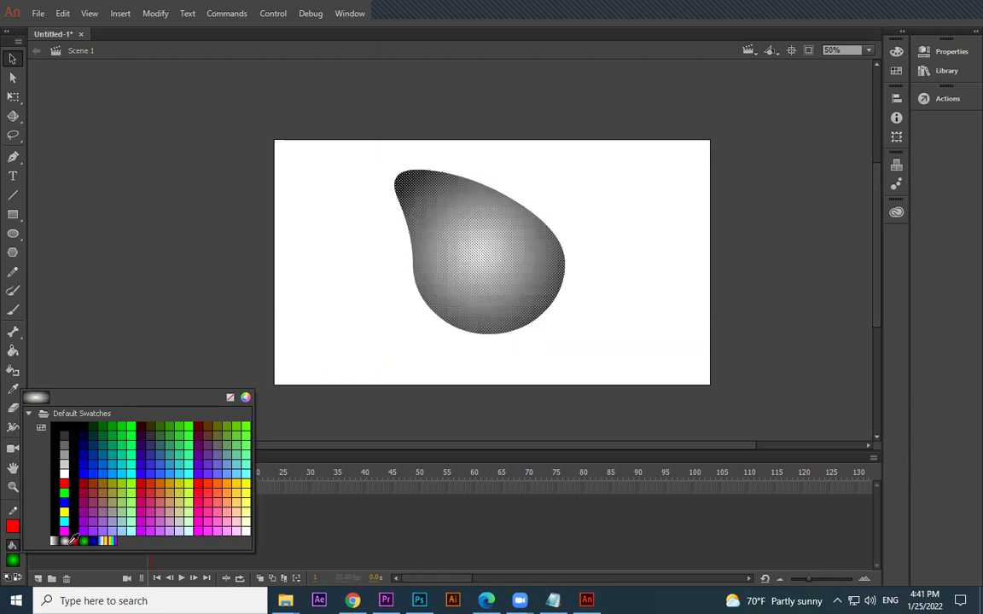
click(102, 492)
click(528, 280)
- Mix a custom bright cyan in the Color Picker and apply it as the teardrop's fill
click(15, 559)
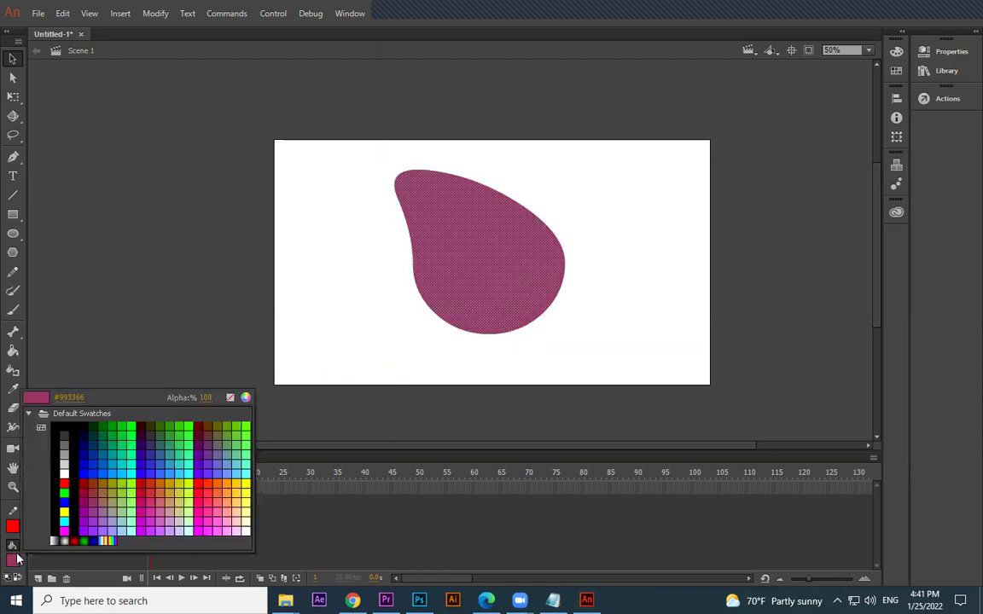
click(246, 399)
click(500, 219)
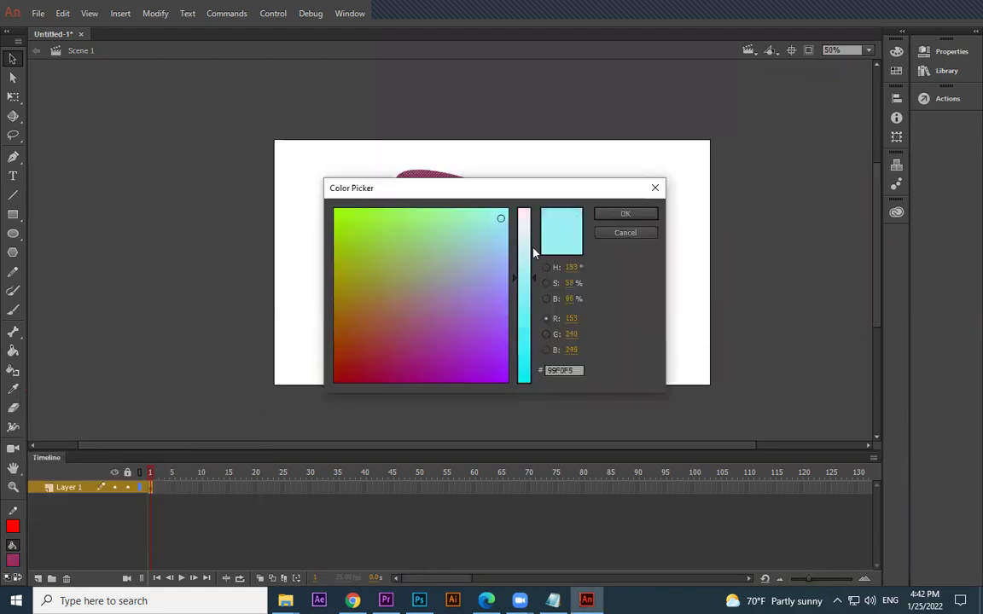
click(533, 318)
click(622, 215)
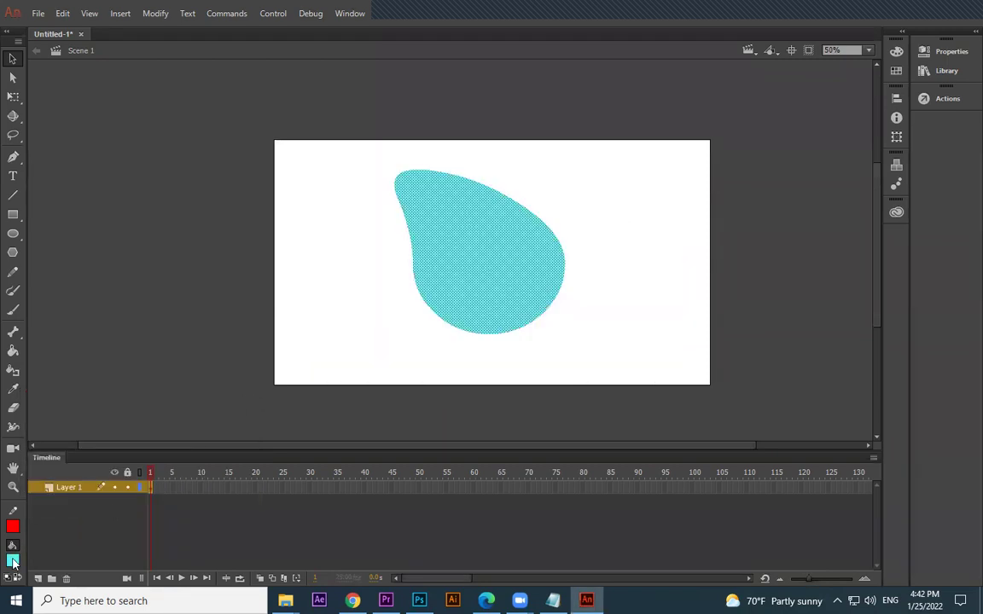
- Try black and teal fills on the teardrop, ending with dark grey #424242 at a reduced alpha
click(12, 562)
click(179, 402)
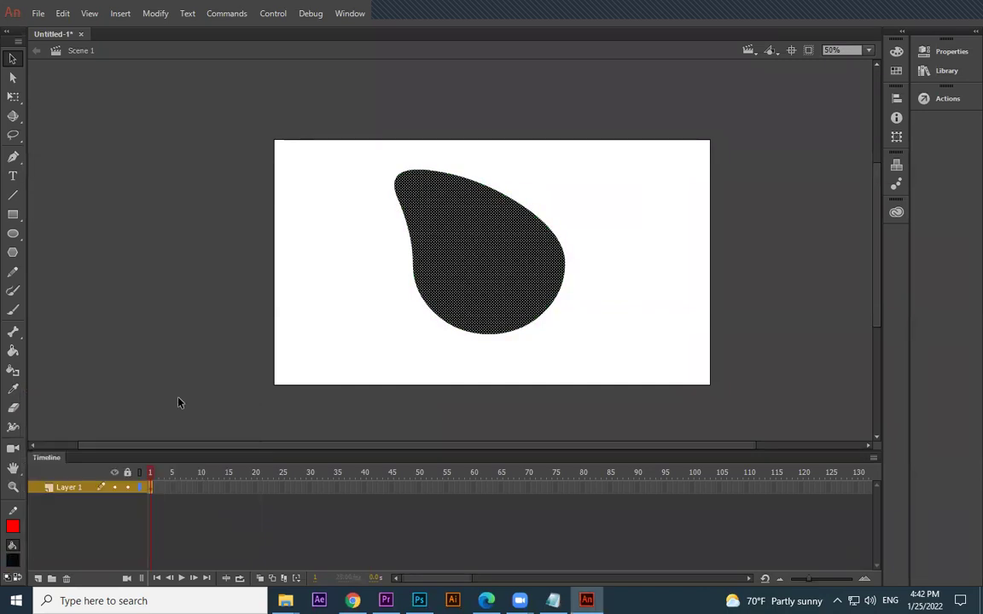
click(13, 561)
click(179, 429)
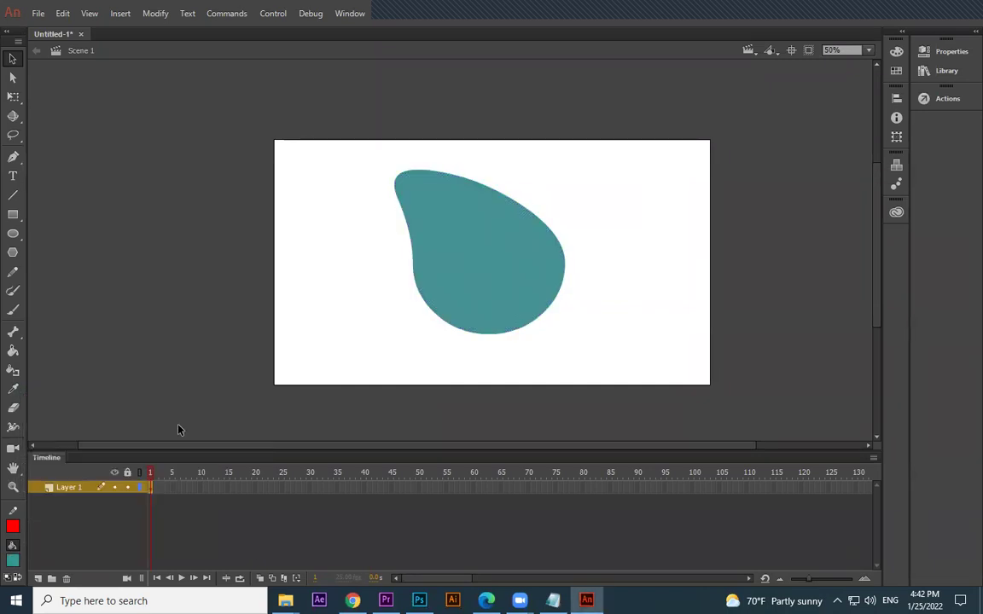
click(13, 561)
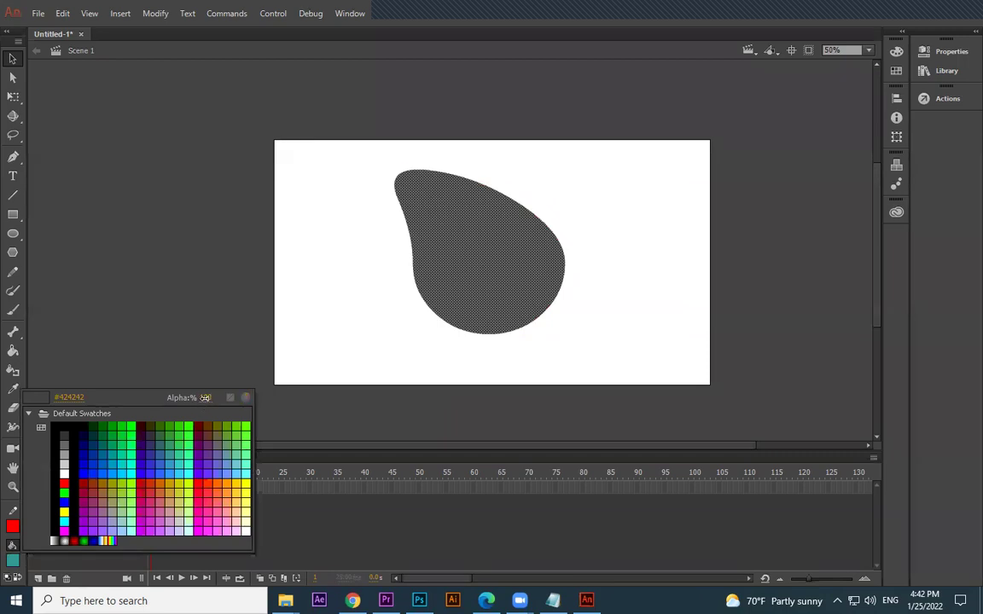
click(189, 398)
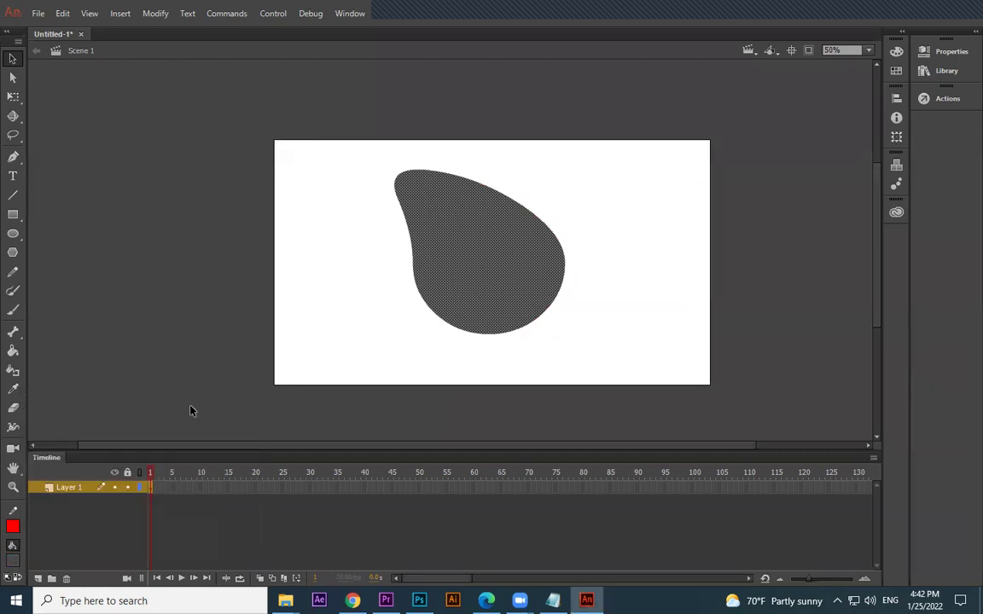
click(496, 268)
click(12, 215)
drag(297, 216, 584, 362)
click(13, 57)
click(309, 257)
key(Delete)
- Draw a semi-transparent grey rectangle with a red outline straddling the stage's left edge, and select its fill in its original place
click(14, 213)
drag(116, 238, 323, 373)
click(13, 57)
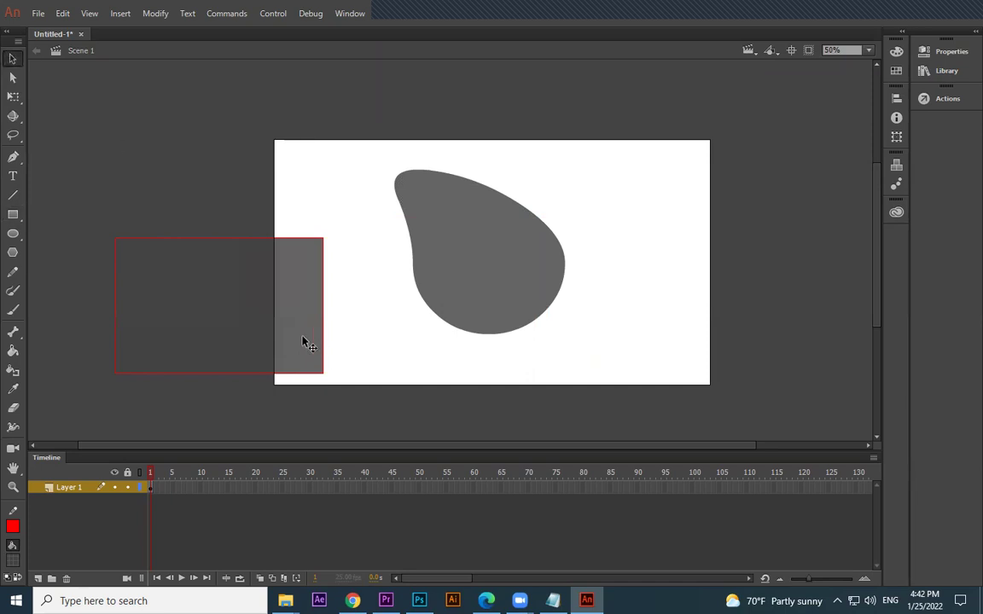
drag(292, 327, 304, 338)
key(ctrl+z)
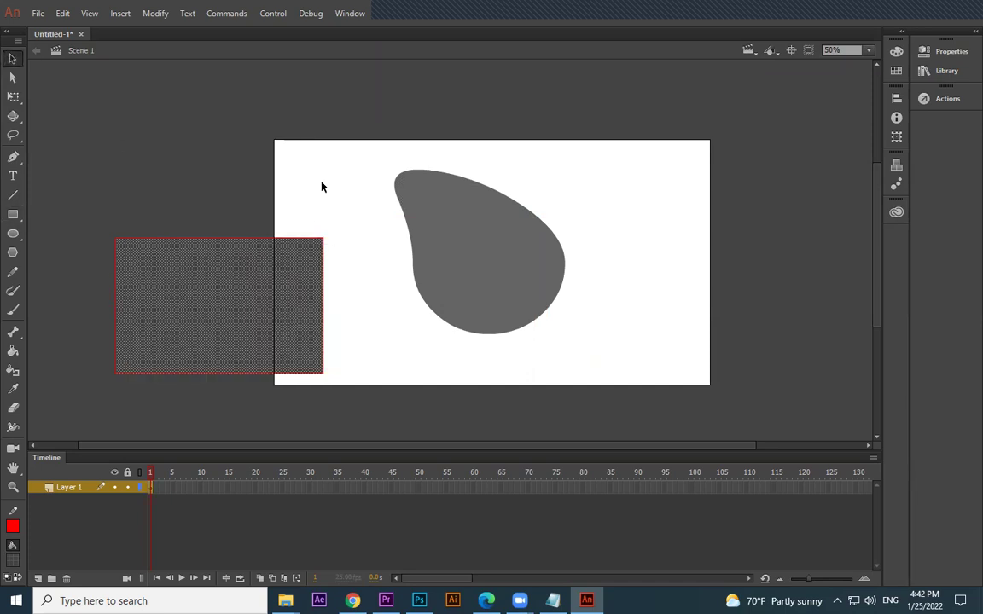
- Change the teardrop's fill to brown #996633 with alpha at 100%
click(456, 253)
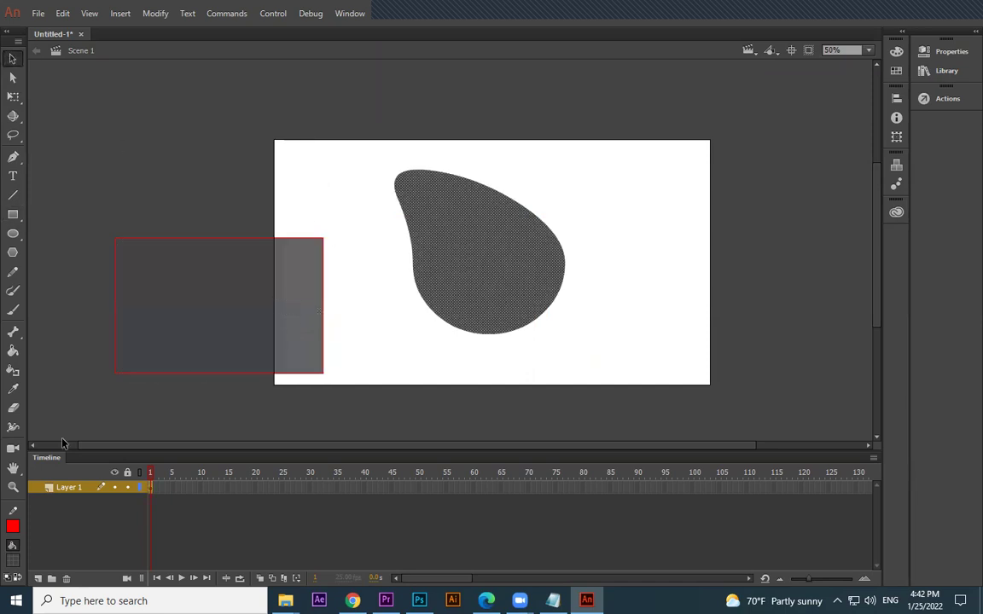
click(13, 560)
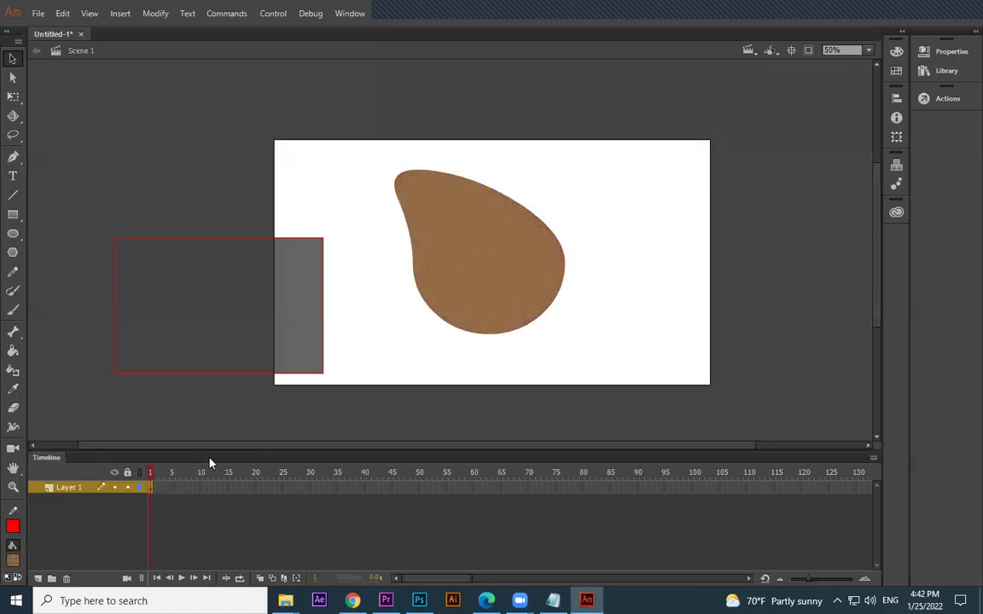
click(13, 560)
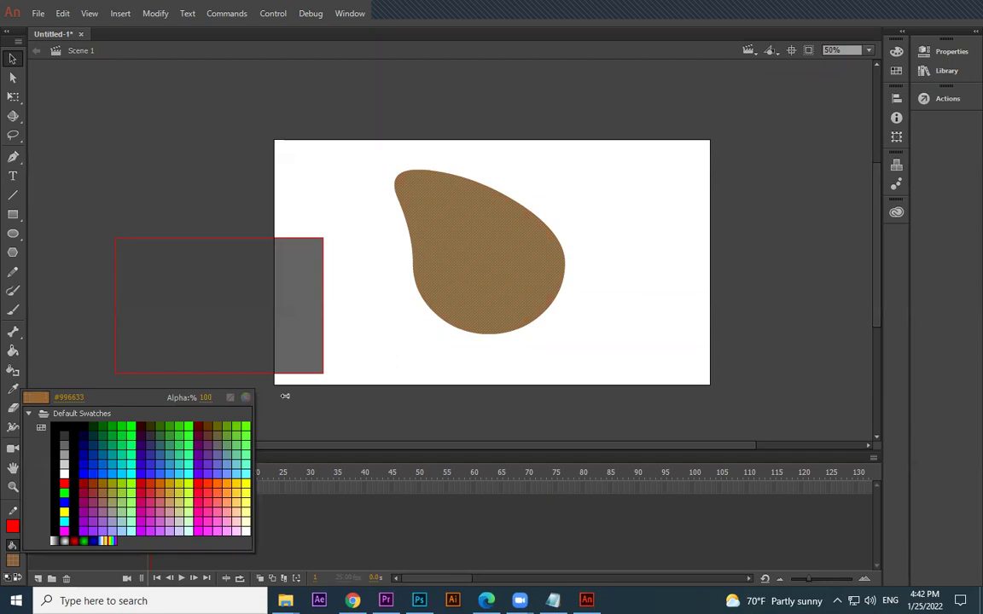
key(Escape)
- Try placing the rectangle's grey fill over the brown teardrop and undo the move
drag(222, 292, 463, 264)
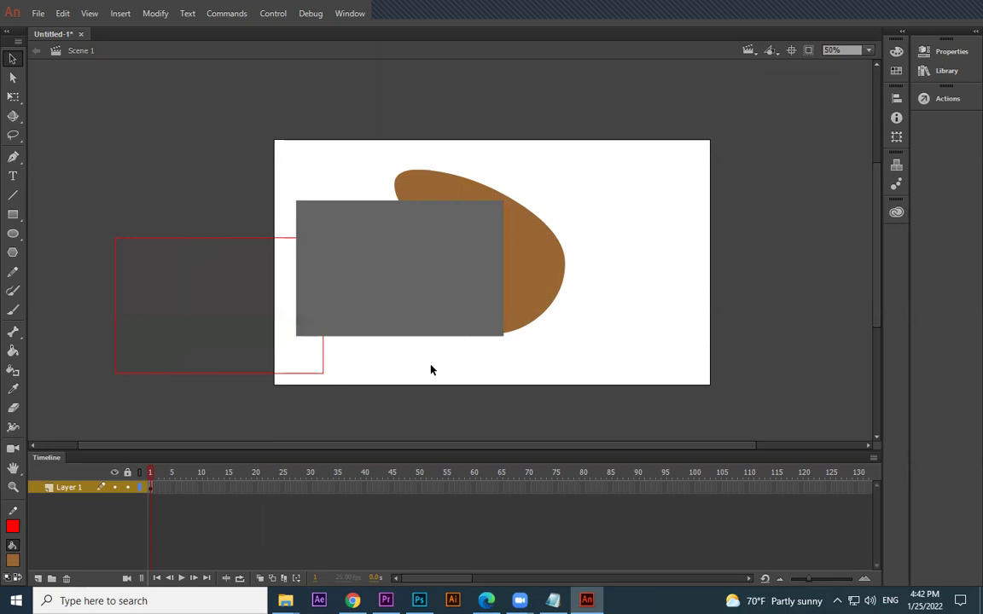
key(ctrl+z)
key(ctrl+z)
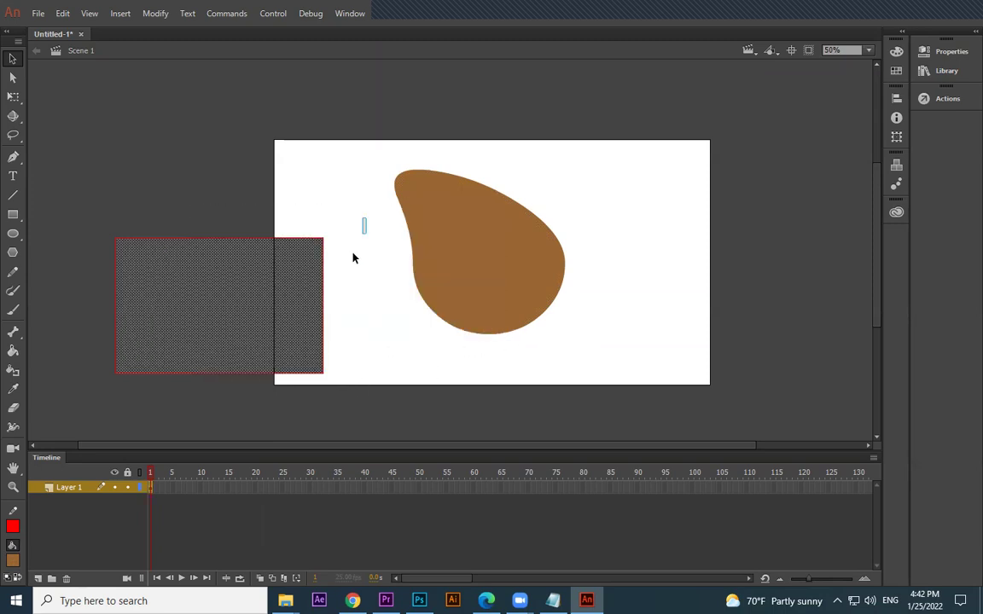
- Try moving the grey rectangle together with its red outline over the lower part of the teardrop, and undo the move
click(358, 243)
click(176, 367)
drag(287, 346, 586, 408)
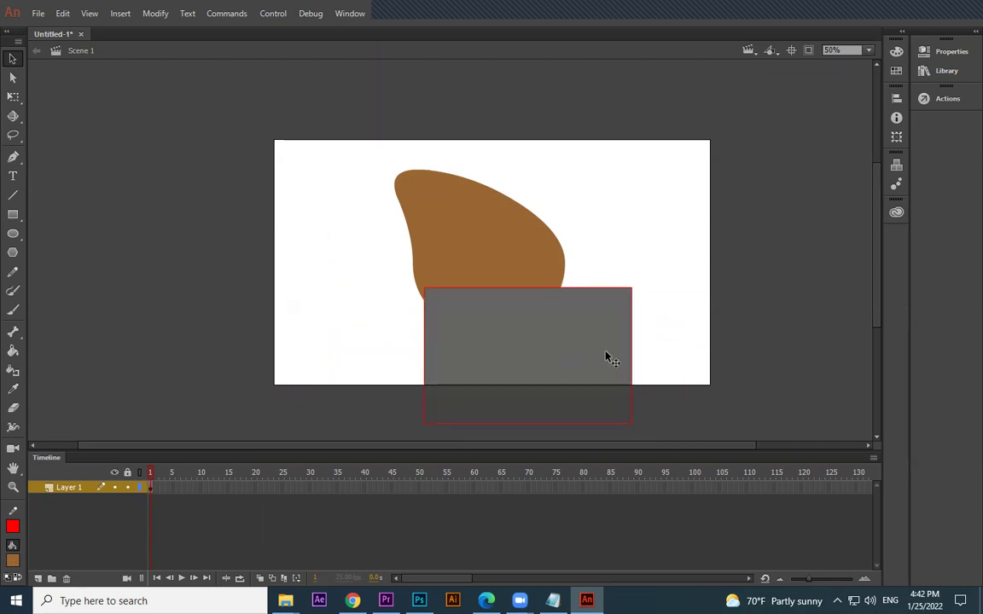
key(ctrl+z)
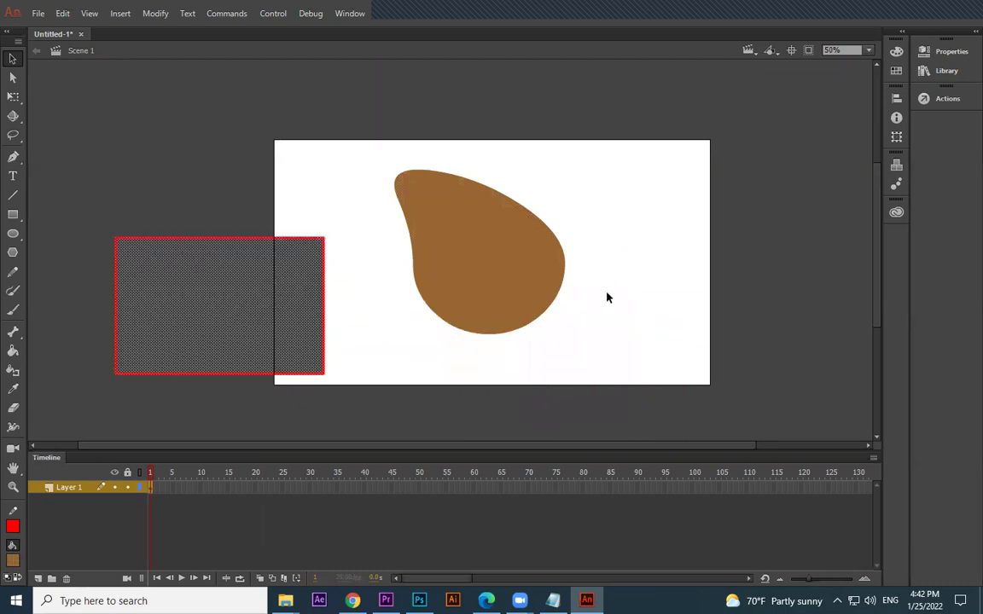
- Draw two overlapping brown rectangles with red outlines near the stage's right edge, the second extending beyond the stage
click(13, 215)
drag(597, 170, 701, 232)
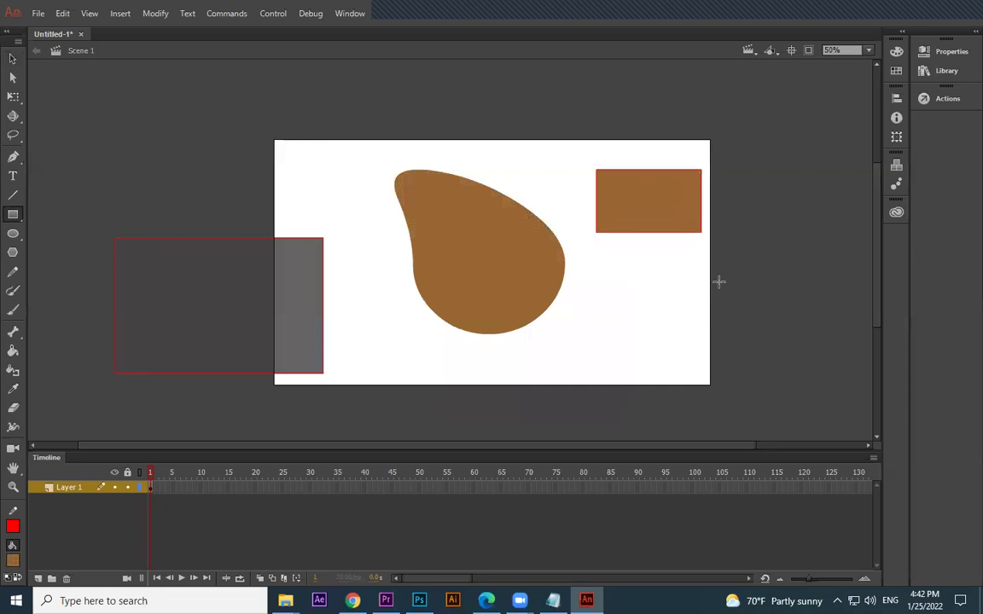
drag(719, 316, 646, 206)
- Try moving the second brown rectangle's fill out of its outline and put it back in its original place
click(13, 58)
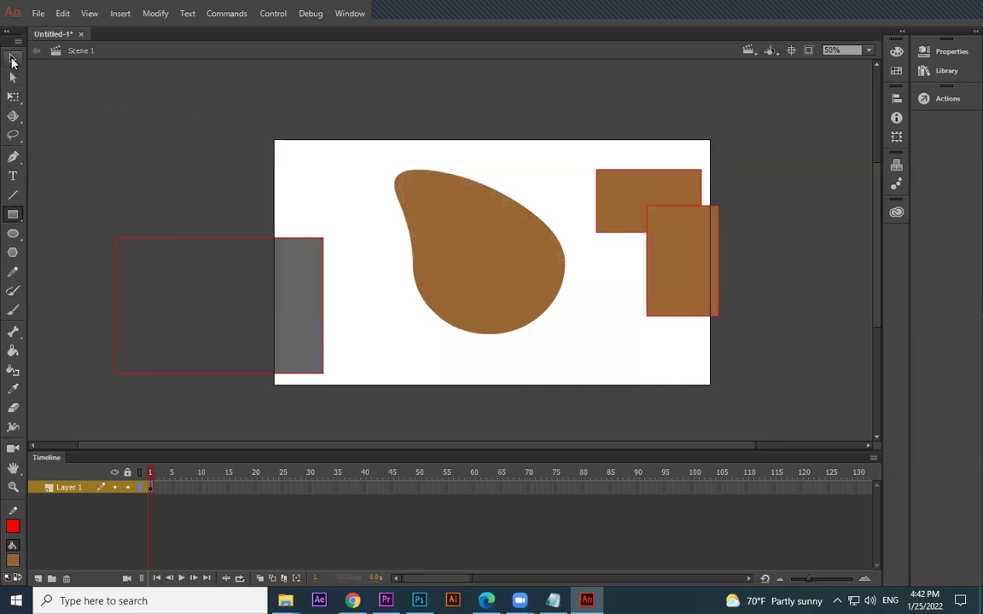
drag(705, 303, 760, 378)
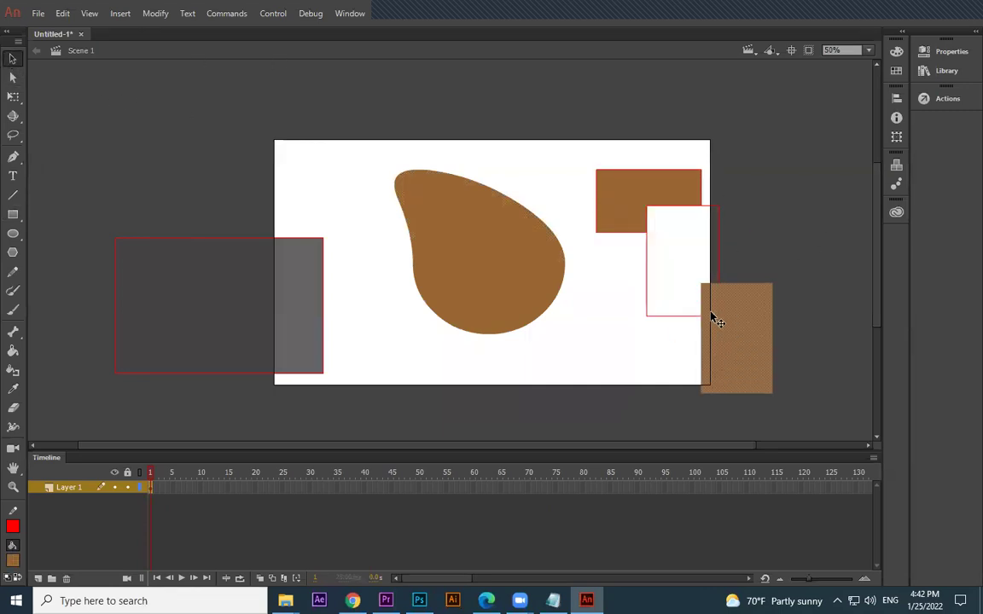
drag(711, 314, 656, 241)
- Delete all shapes and draw one large brown rectangle with a red outline near the middle of the stage
drag(821, 149, 103, 388)
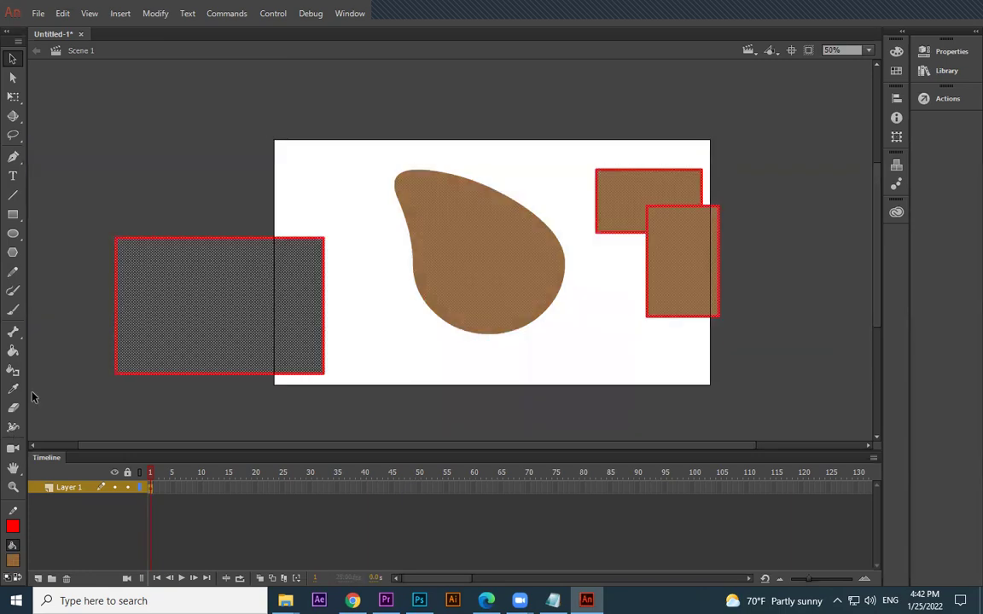
key(Delete)
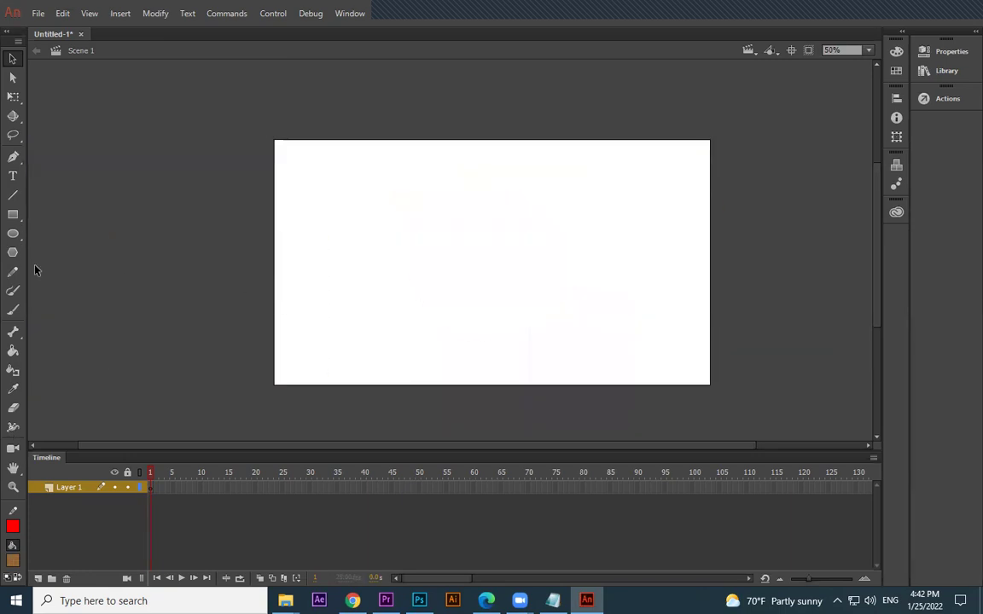
click(14, 216)
drag(341, 188, 595, 325)
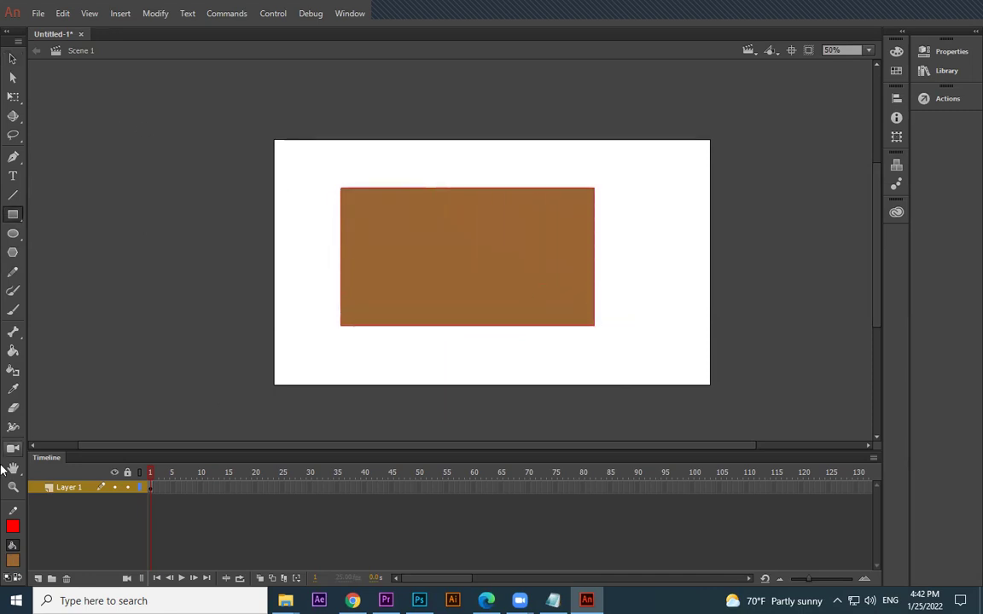
- Draw an ellipse with a gold #CC9900 fill and red outline over the brown rectangle's lower right corner
click(12, 233)
click(13, 561)
click(251, 487)
drag(653, 392, 441, 228)
- Try moving the gold ellipse's fill away from the brown rectangle, and undo the move
click(14, 59)
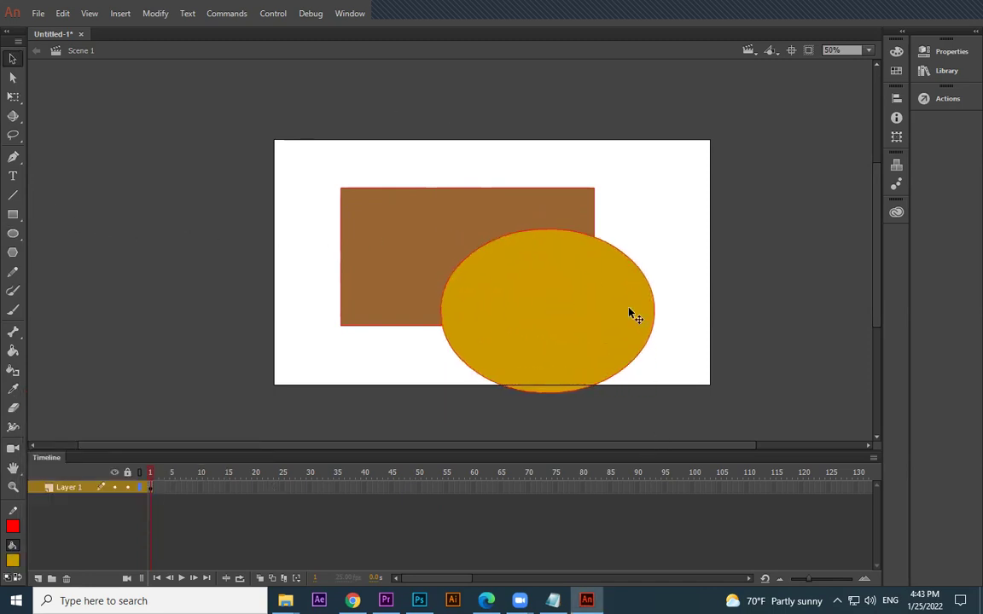
drag(608, 292, 727, 353)
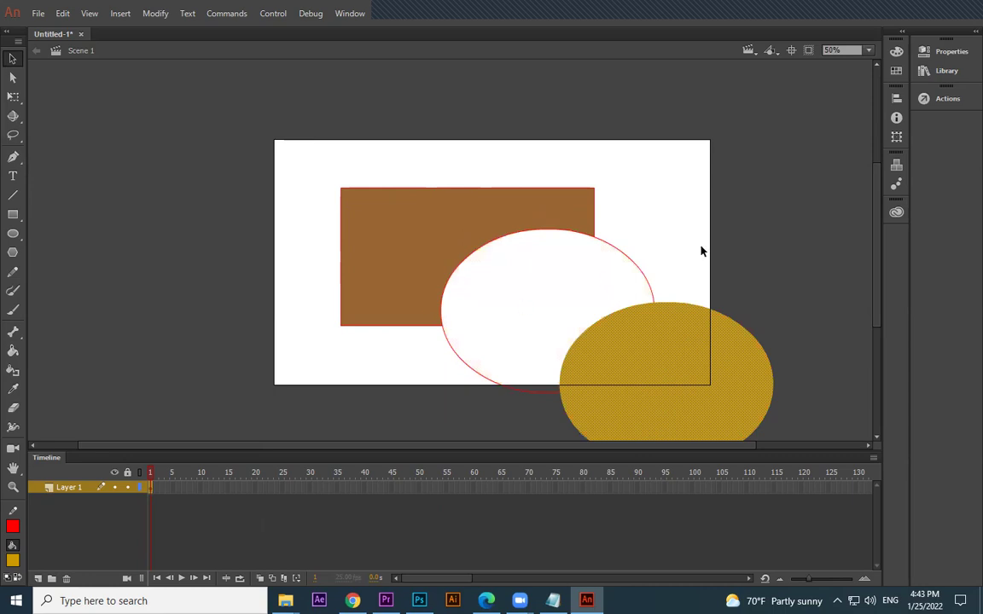
key(ctrl+z)
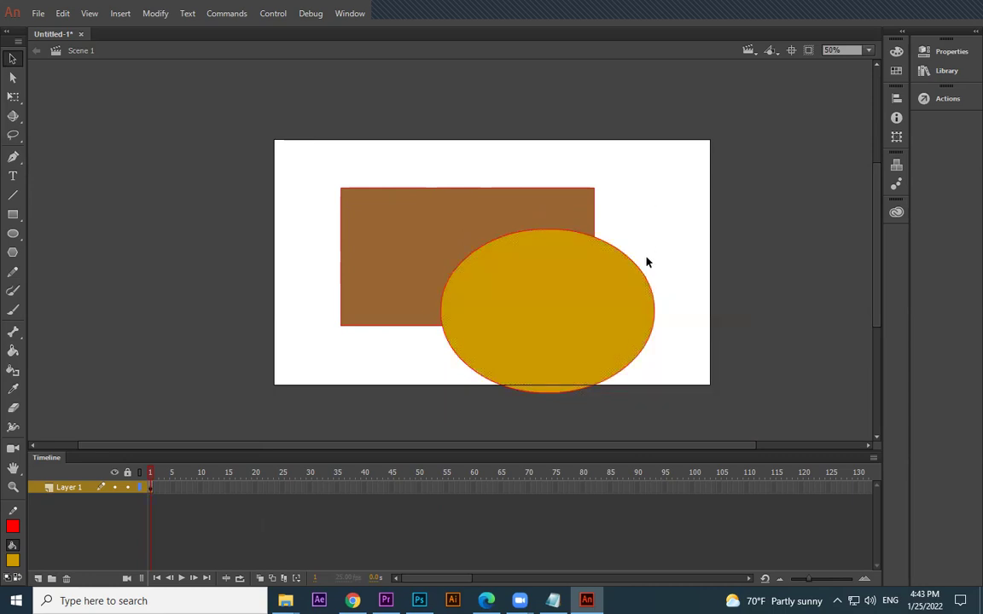
- Delete both shapes and draw a large gold #CC9900 ellipse at 76% alpha, about 1172 by 1014, extending beyond the stage's right edge
drag(682, 167, 312, 401)
key(Delete)
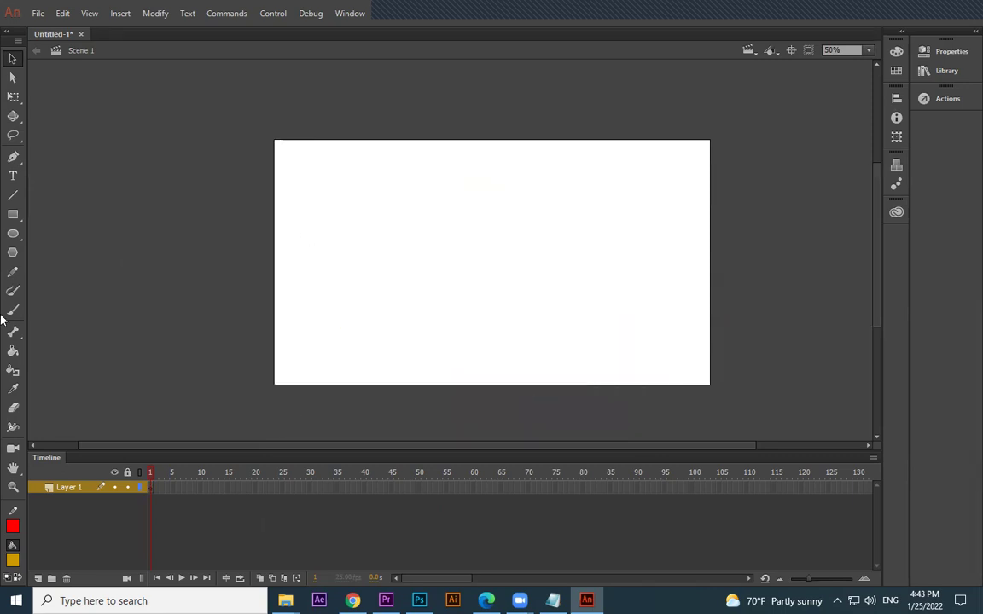
click(13, 234)
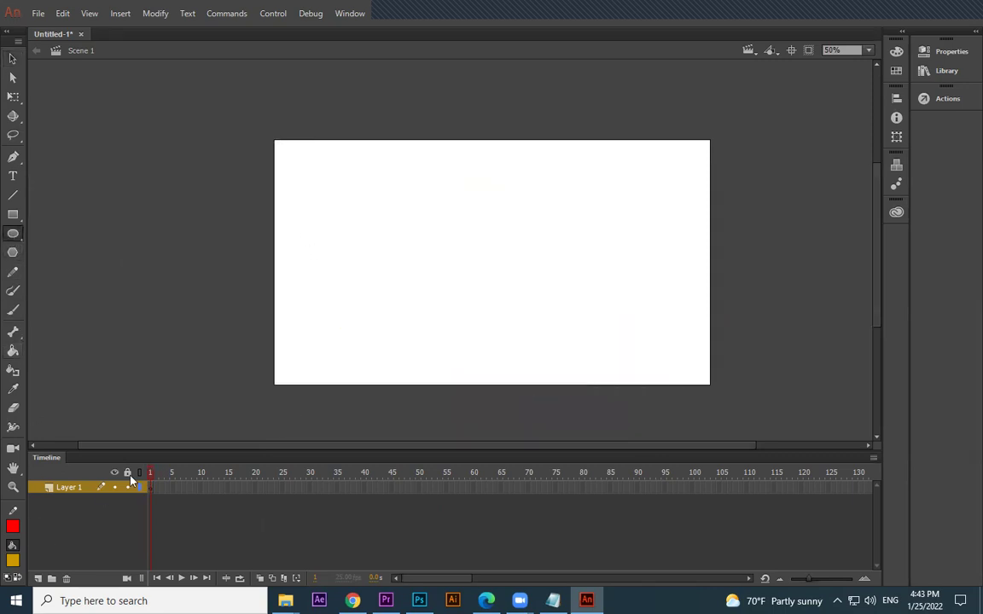
click(11, 561)
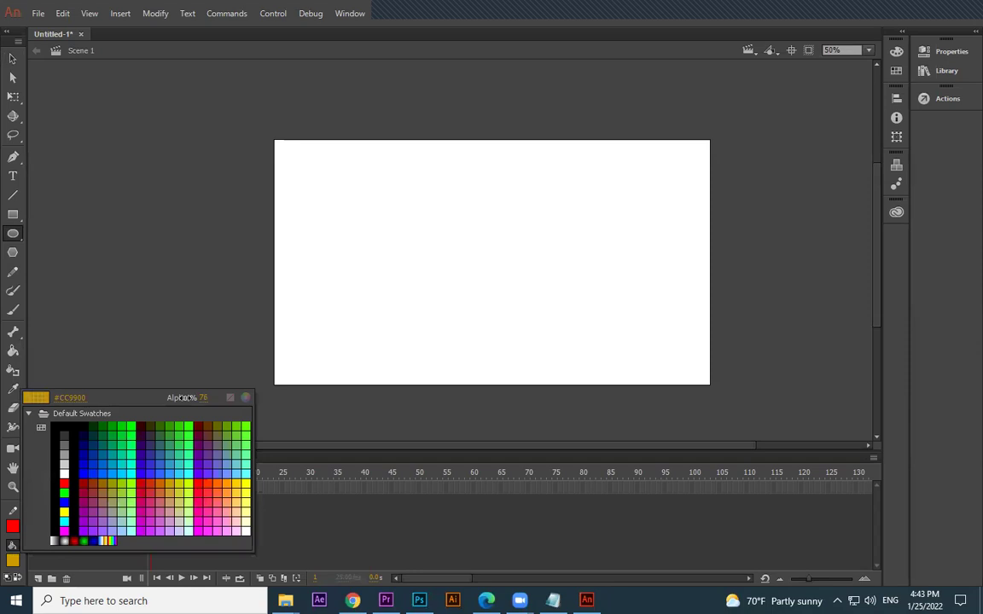
click(165, 479)
drag(433, 96, 833, 440)
- Change the large ellipse's fill to near-black #070707 with alpha at 100%
click(13, 58)
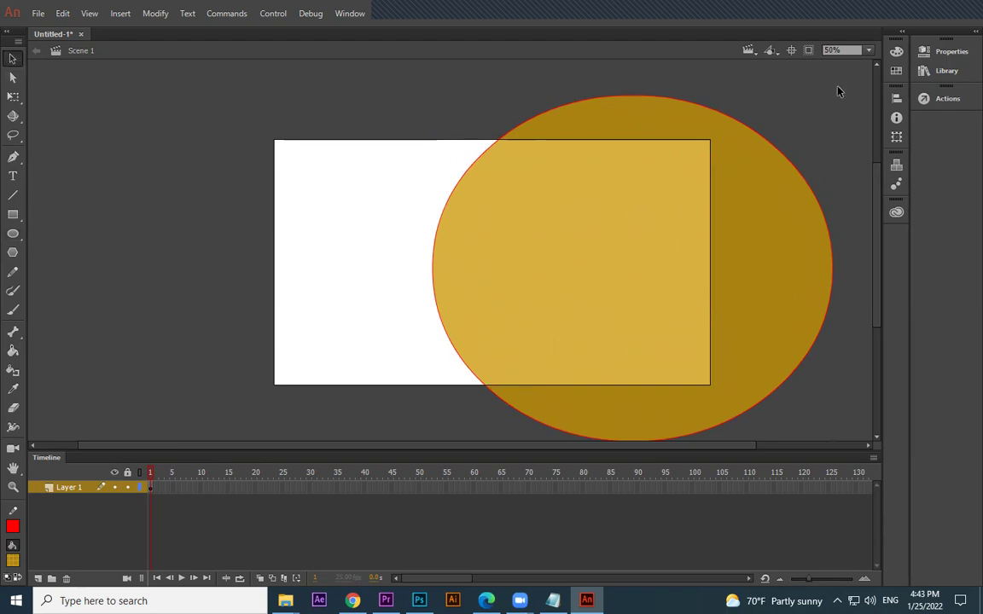
click(699, 235)
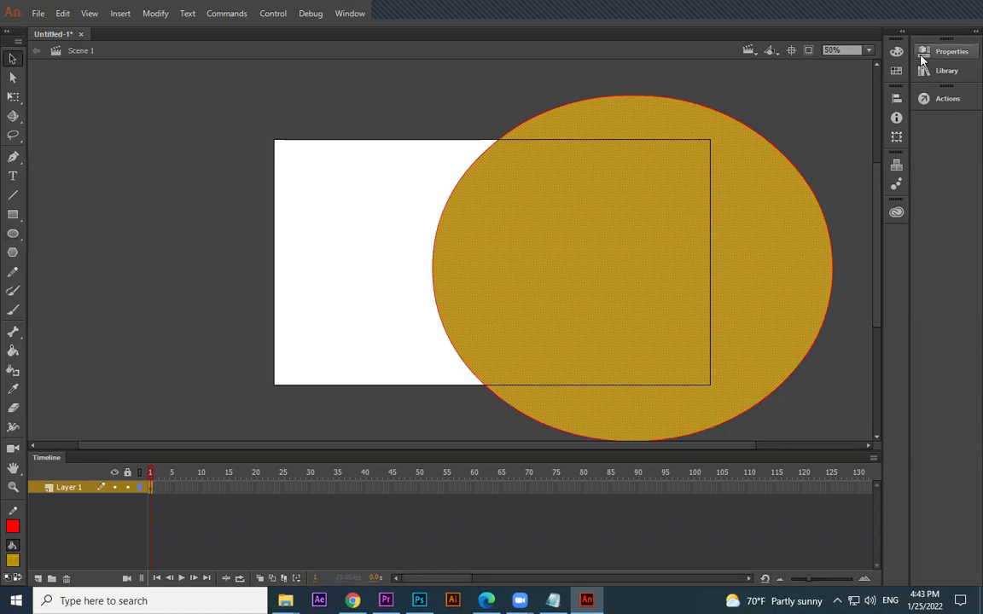
click(944, 51)
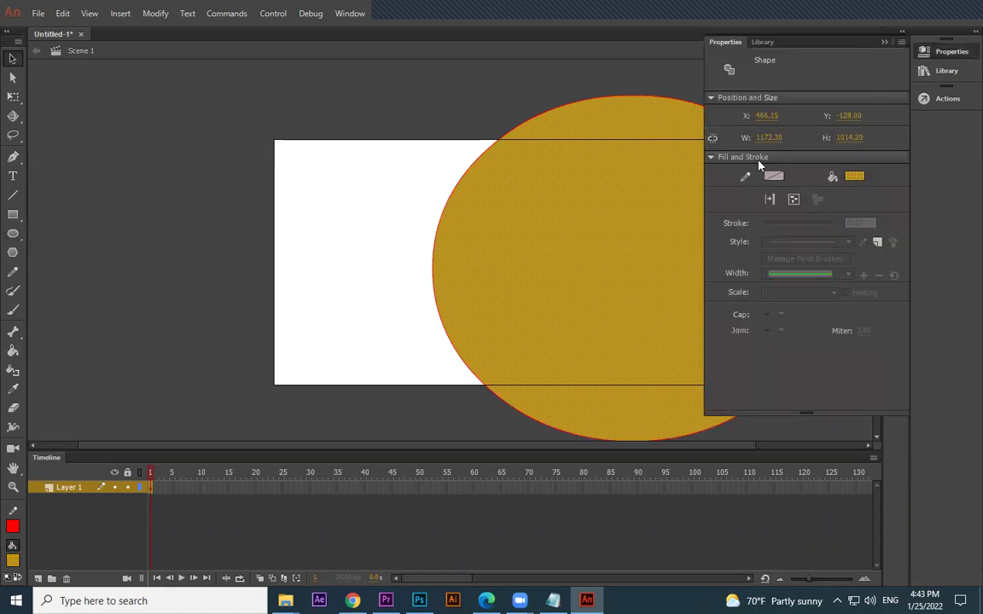
click(855, 177)
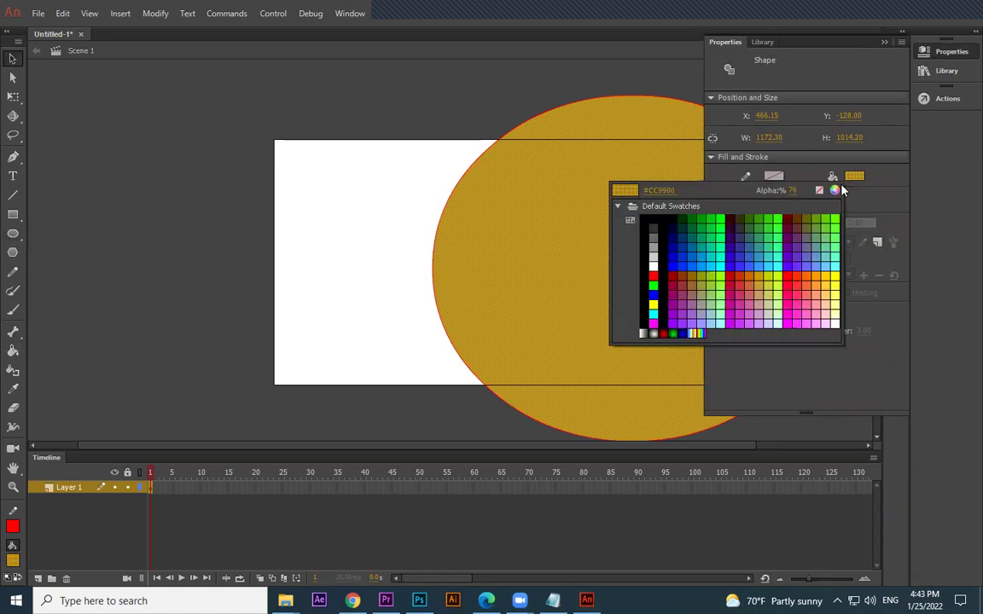
click(883, 193)
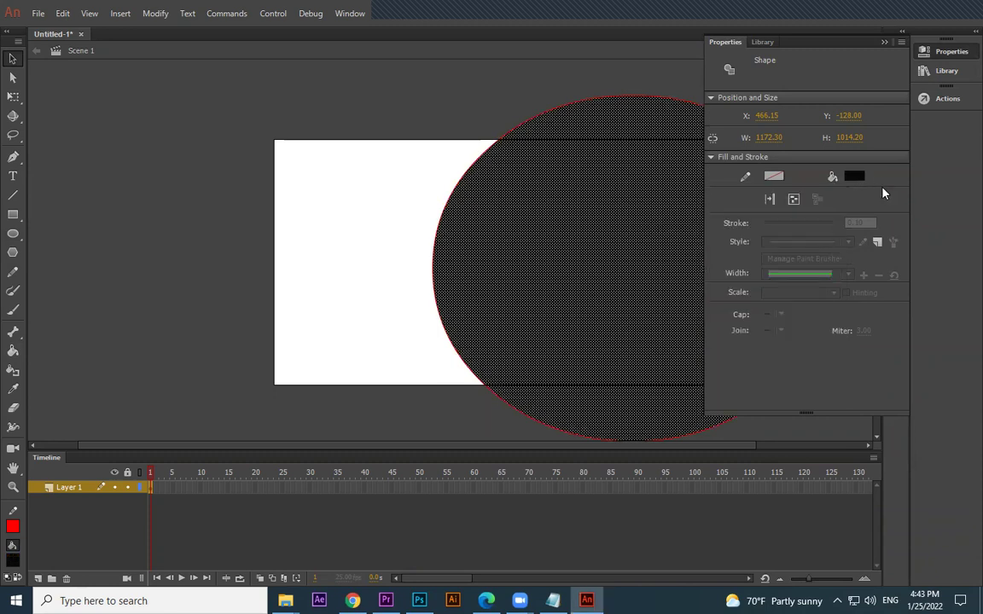
click(428, 104)
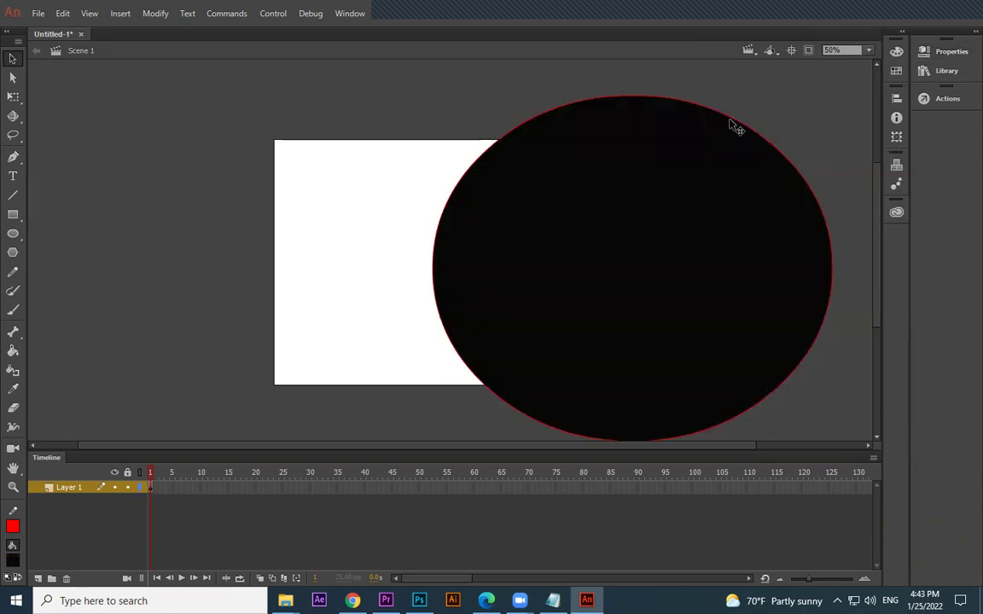
- Select the whole ellipse and remove its red outline by setting the stroke to no colour
drag(855, 89, 341, 438)
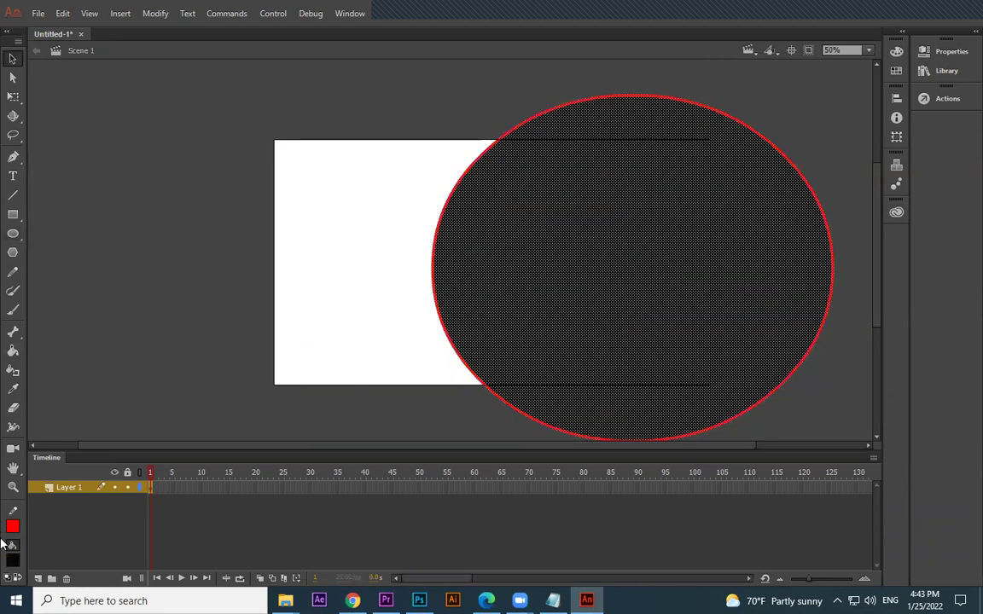
click(13, 526)
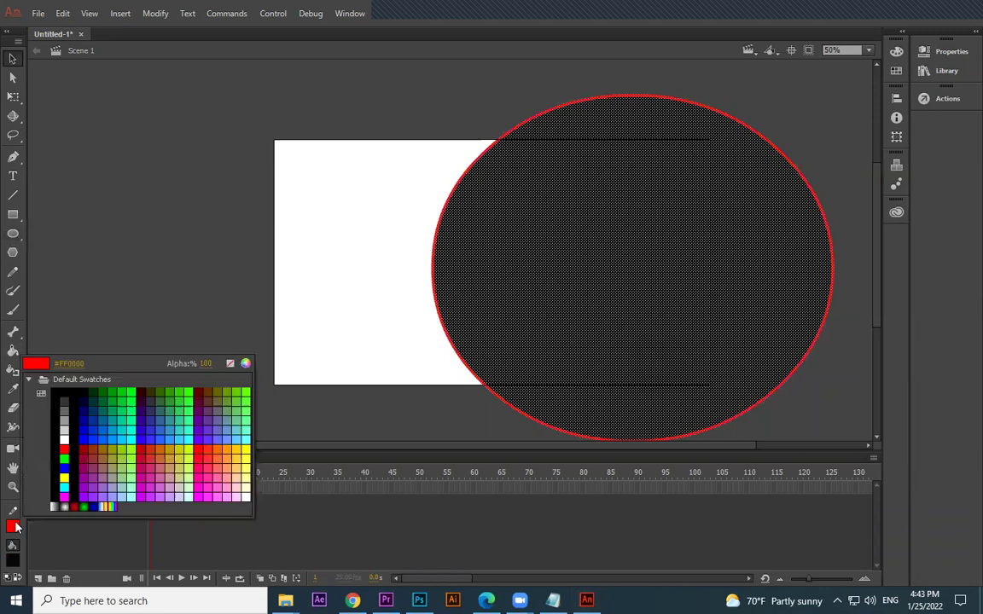
click(230, 364)
click(303, 252)
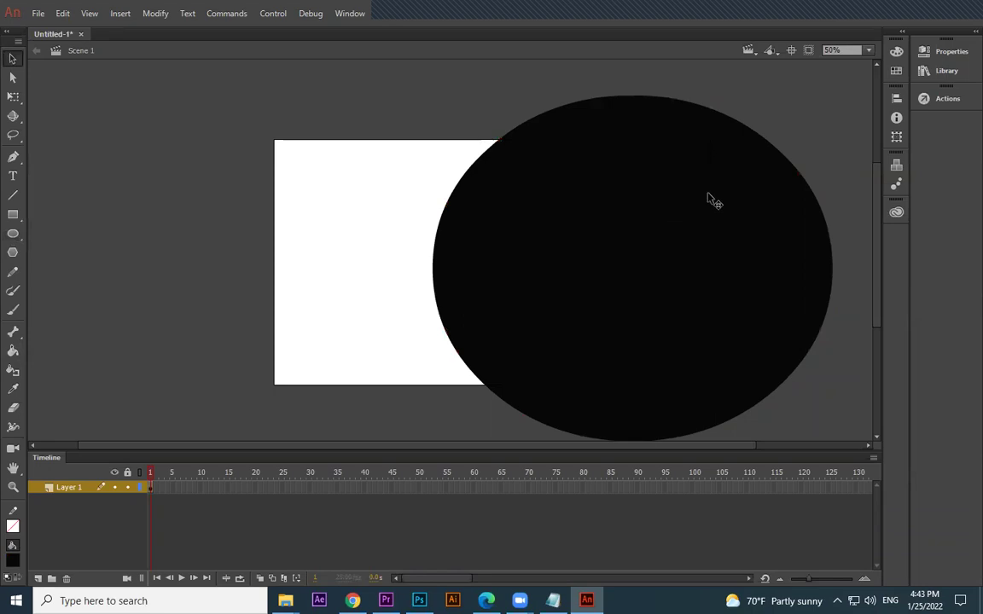
- Delete the black ellipse and set the fill colour to medium grey
click(757, 191)
key(Delete)
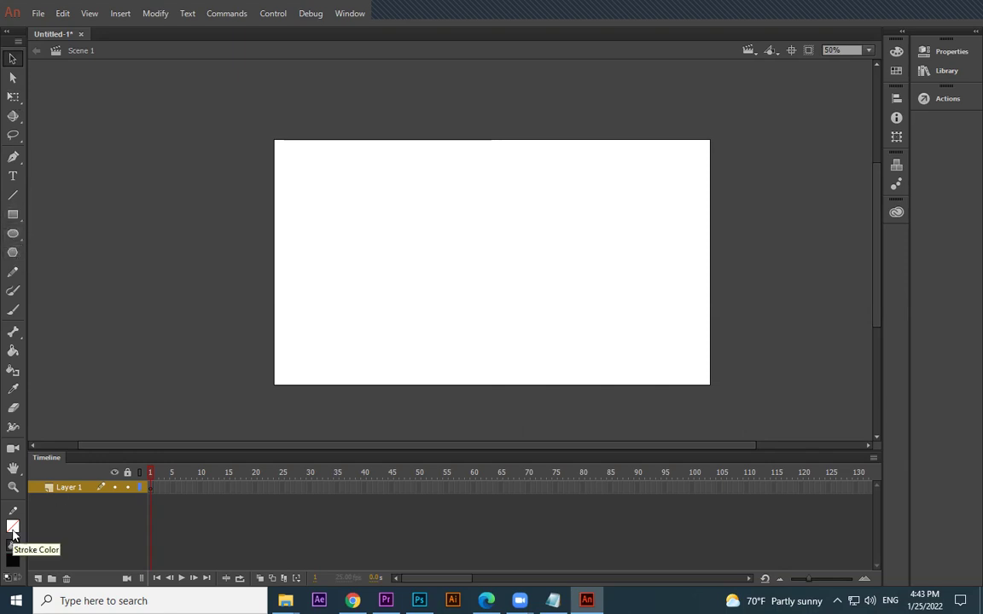
click(13, 559)
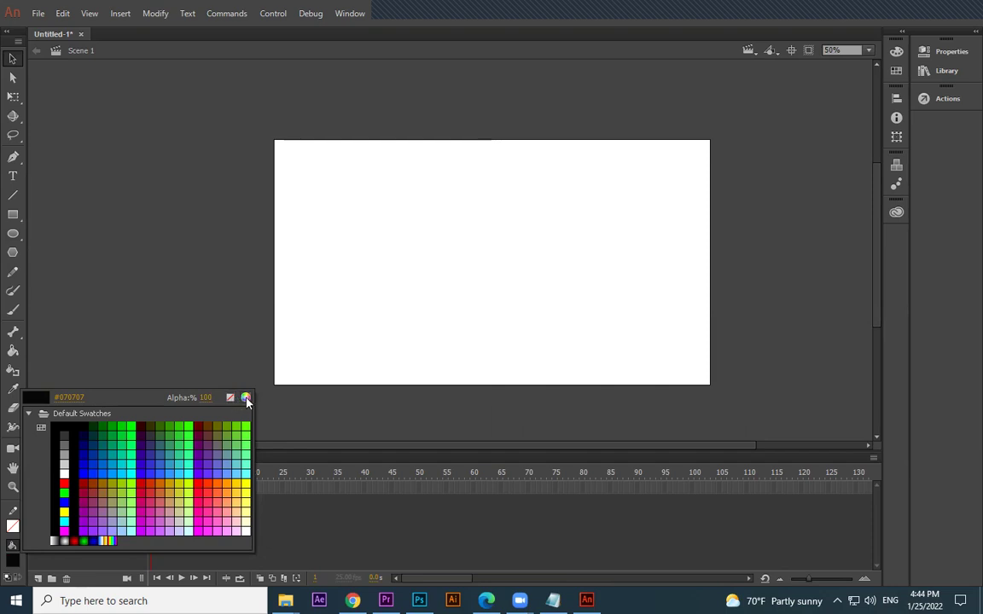
- Try drawing a grey oval without an outline in the middle of the stage, and undo it
click(13, 233)
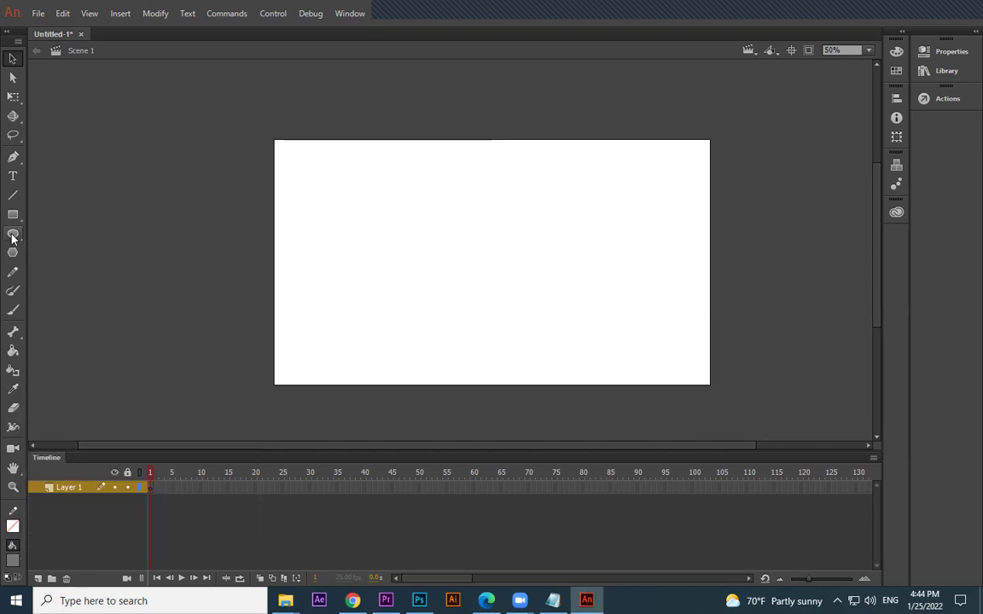
drag(401, 204, 520, 356)
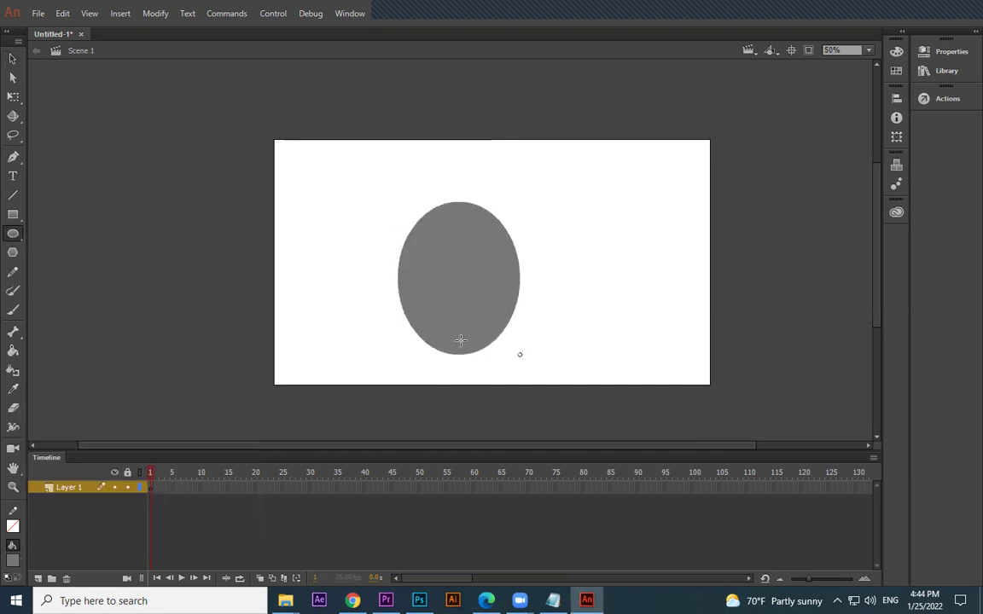
key(ctrl+z)
- Draw a grey ellipse with a dark navy outline, about 494 by 436, near the middle of the stage
click(16, 525)
click(90, 391)
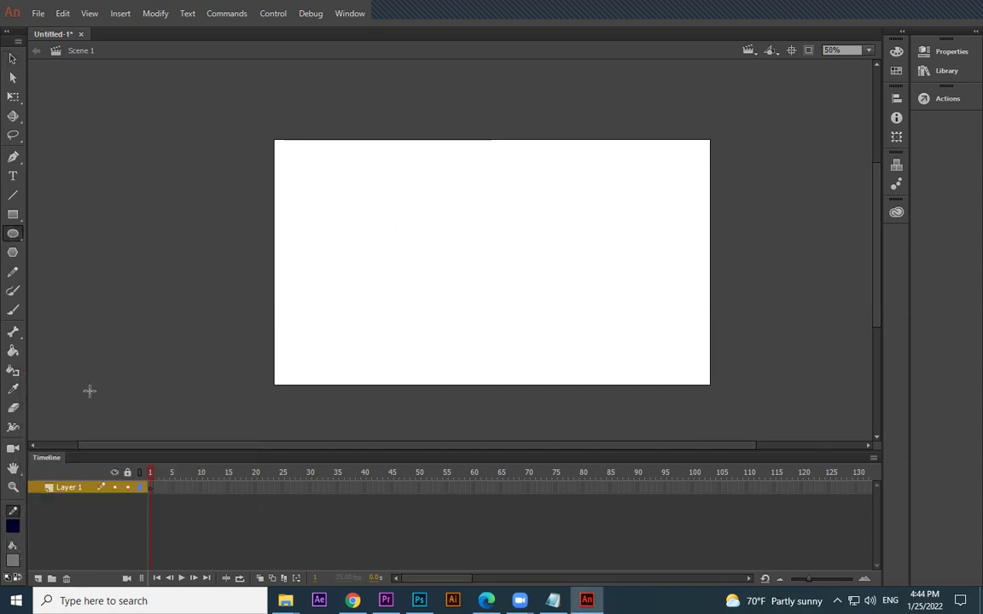
drag(381, 209, 551, 357)
- Thicken the grey ellipse's outline to a stroke of 18.25 and view the available stroke styles
click(12, 58)
drag(626, 172, 327, 366)
click(949, 52)
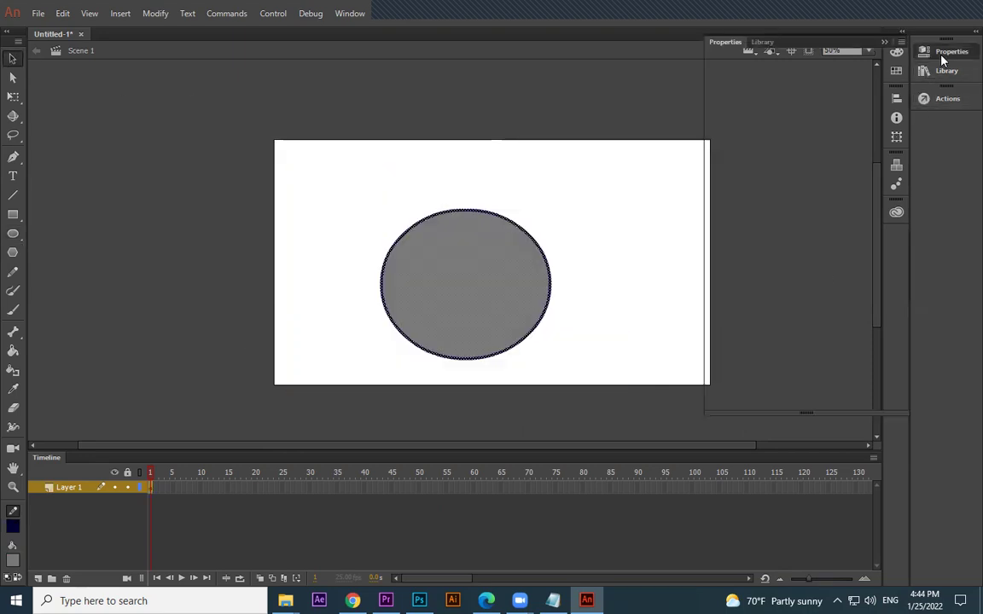
drag(766, 224, 770, 227)
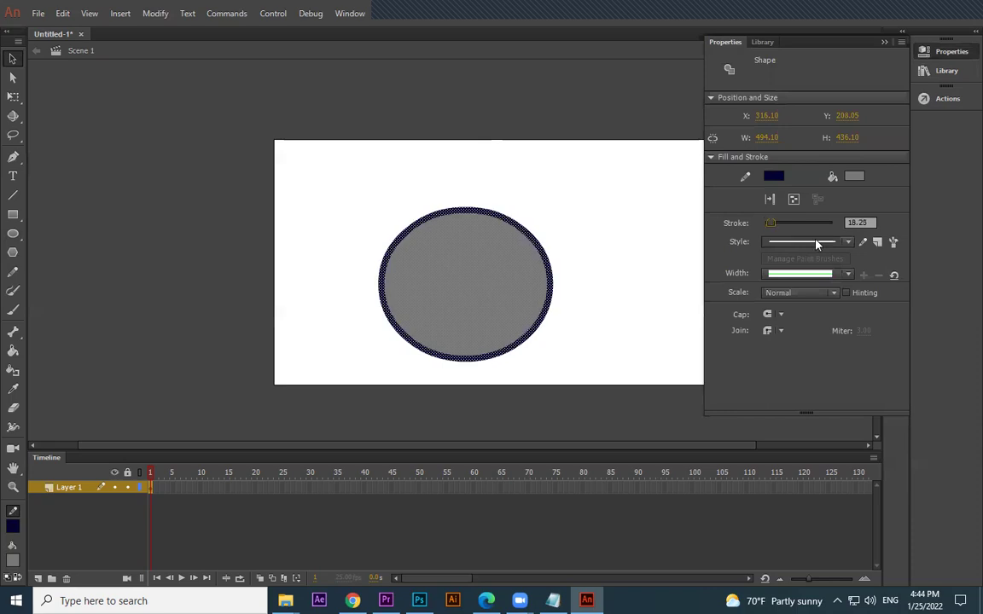
click(849, 244)
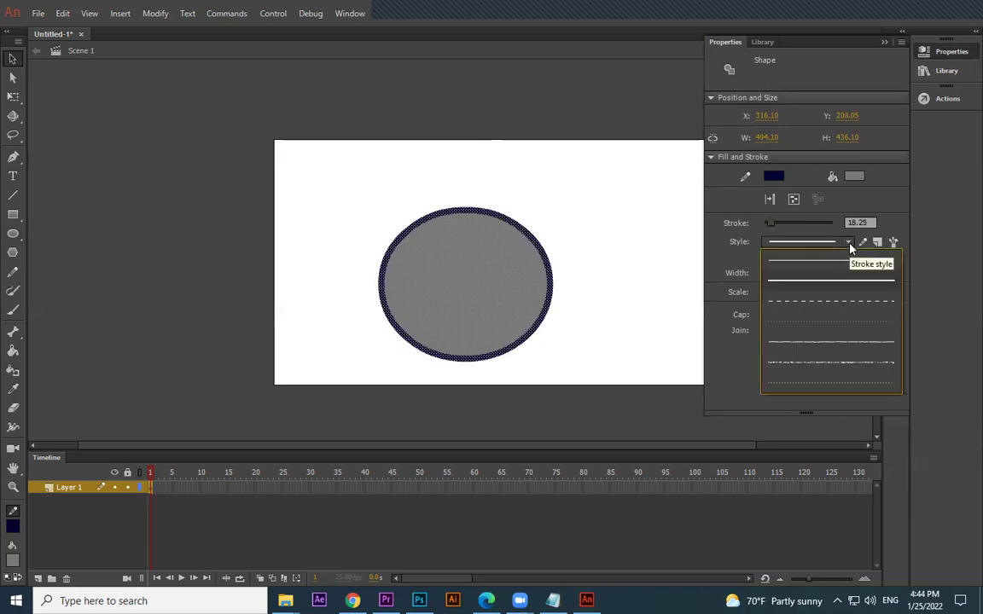
click(618, 246)
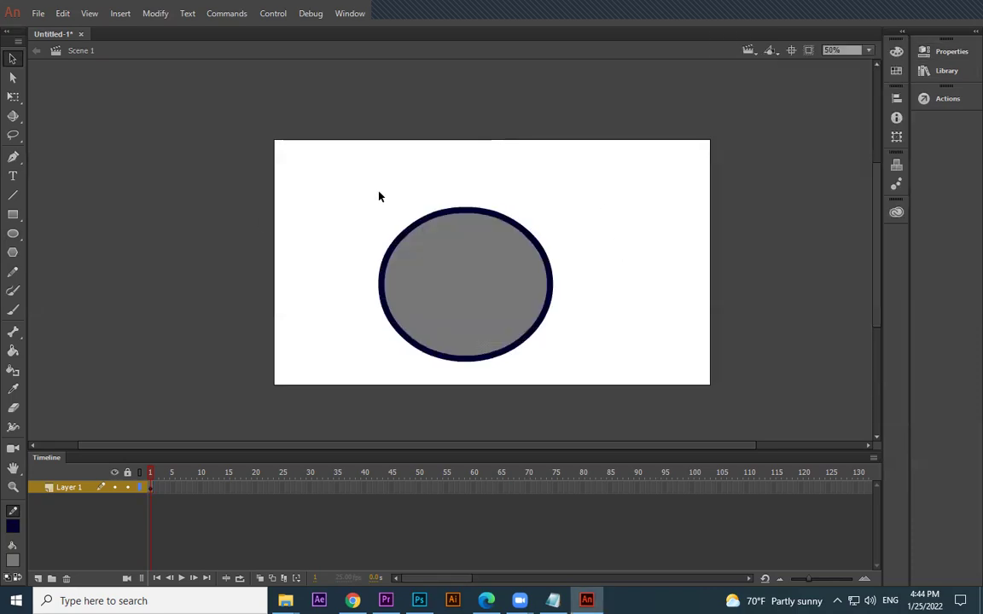
- Delete the ellipse and draw a small upright grey rectangle with a thick navy outline at the stage's left edge
drag(299, 147, 599, 483)
key(Delete)
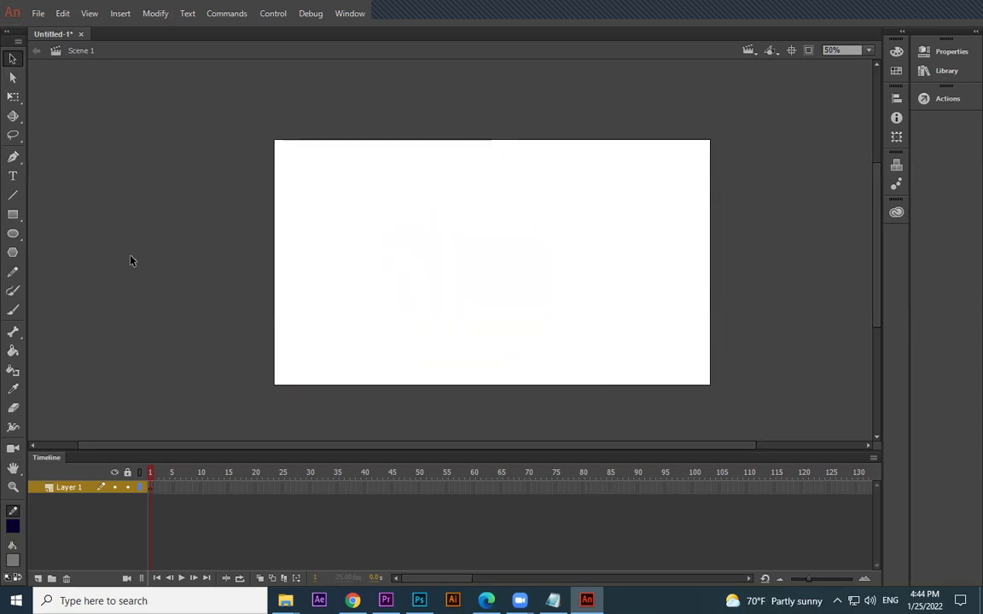
click(13, 215)
drag(281, 214, 354, 302)
- Move the small rectangle together with its outline towards the stage's centre, and delete it
key(v)
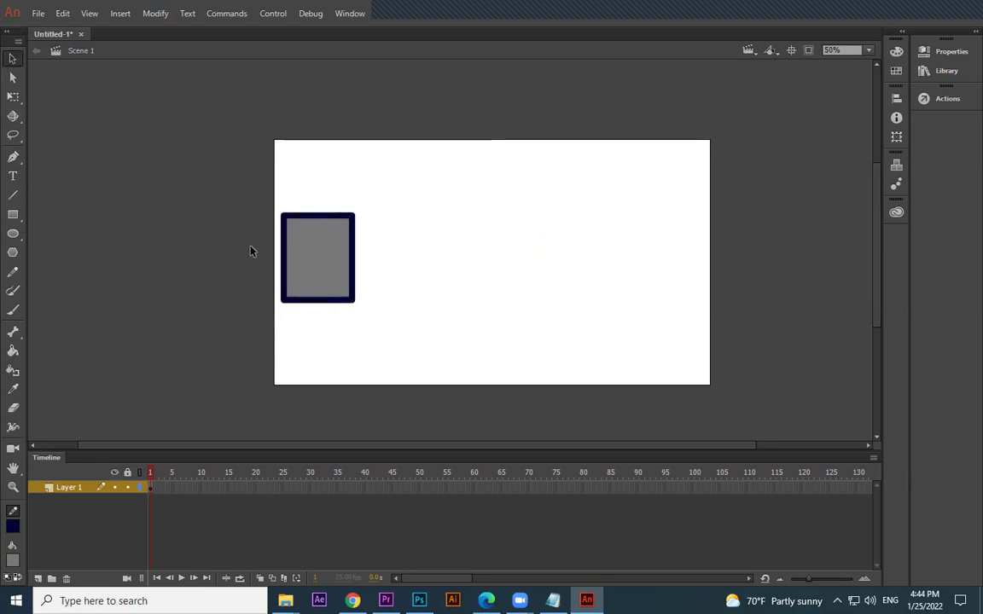
drag(378, 223, 279, 336)
mouse_move(317, 258)
mouse_down()
mouse_move(409, 256)
mouse_move(457, 292)
mouse_up()
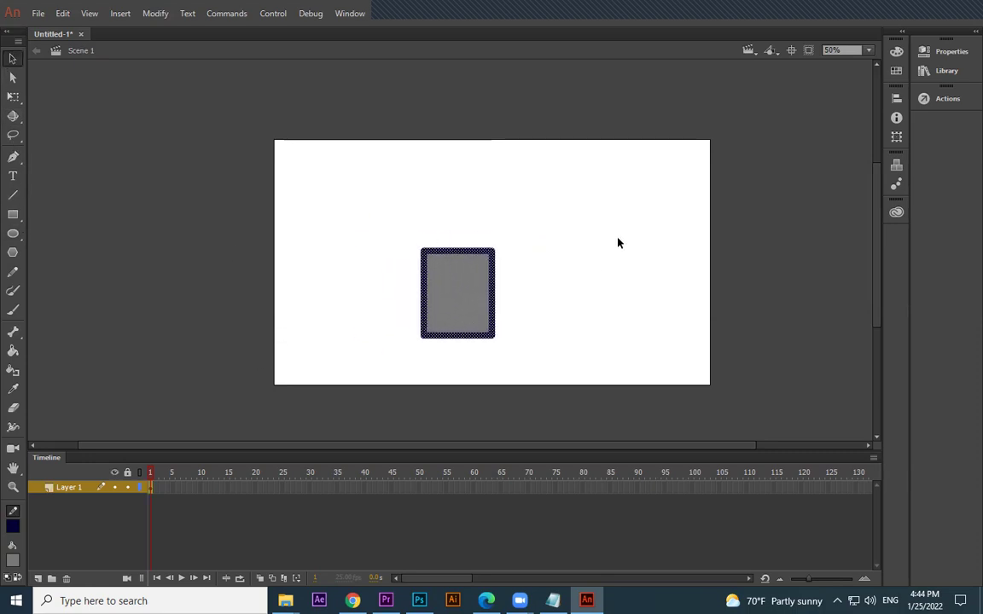
key(Delete)
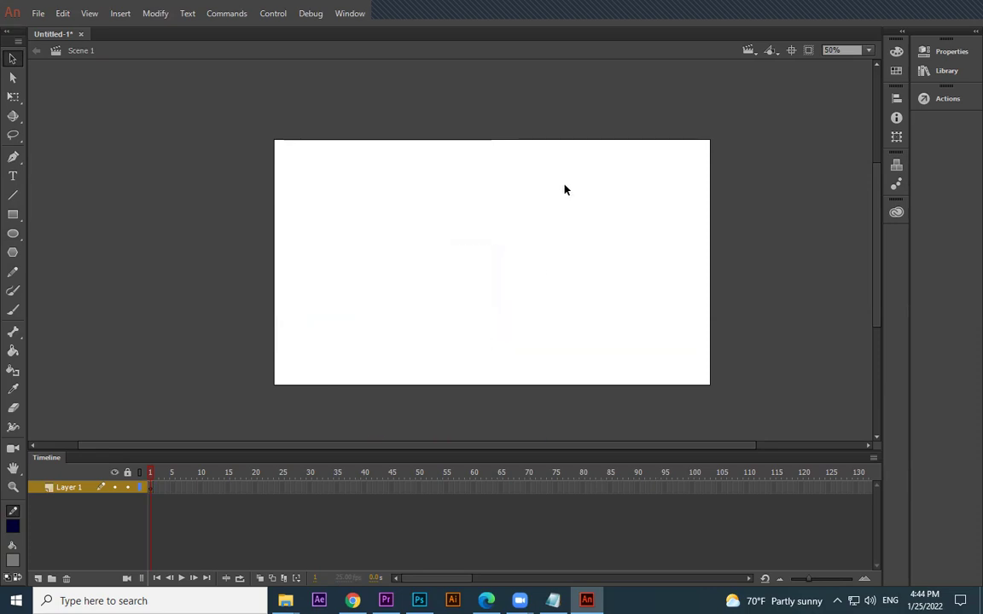